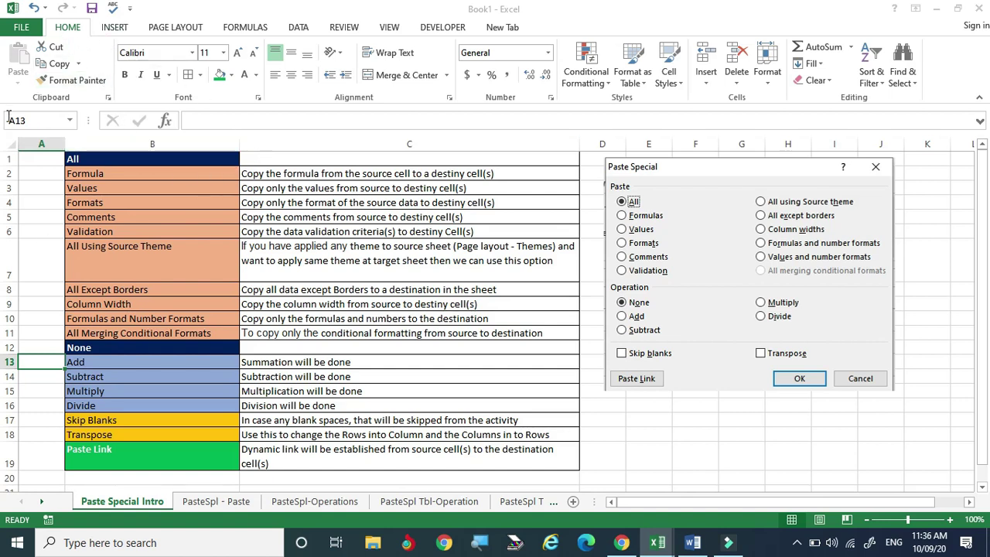
- Enter 5 and 6 in E18:F18, copy them, and pick H18 as the paste destination
left_click(658, 434)
type("5\t6")
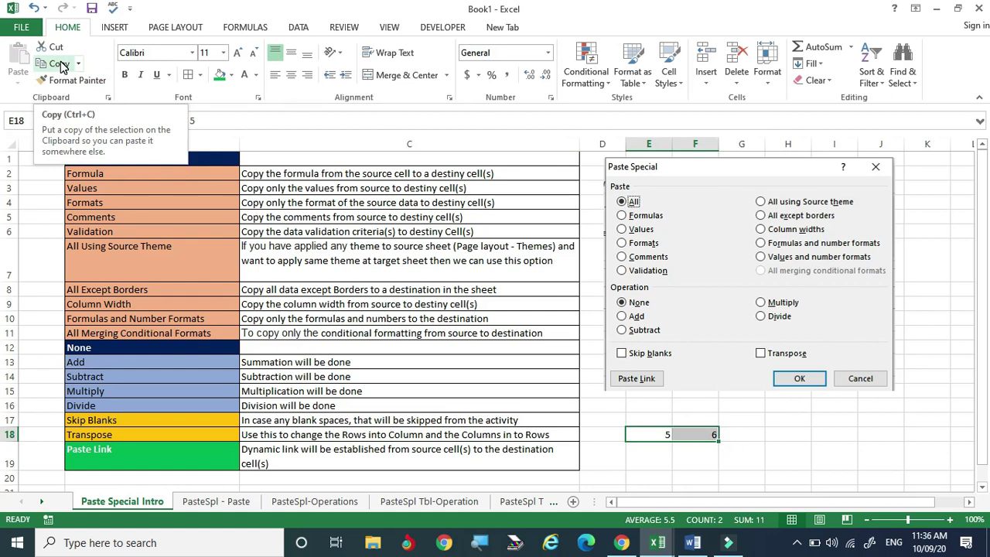
left_click(61, 65)
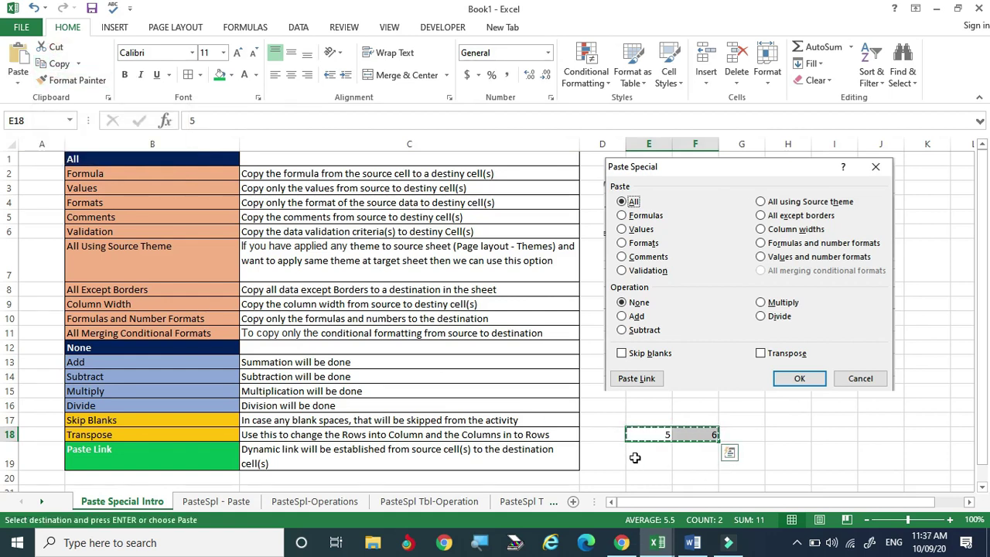
left_click(784, 434)
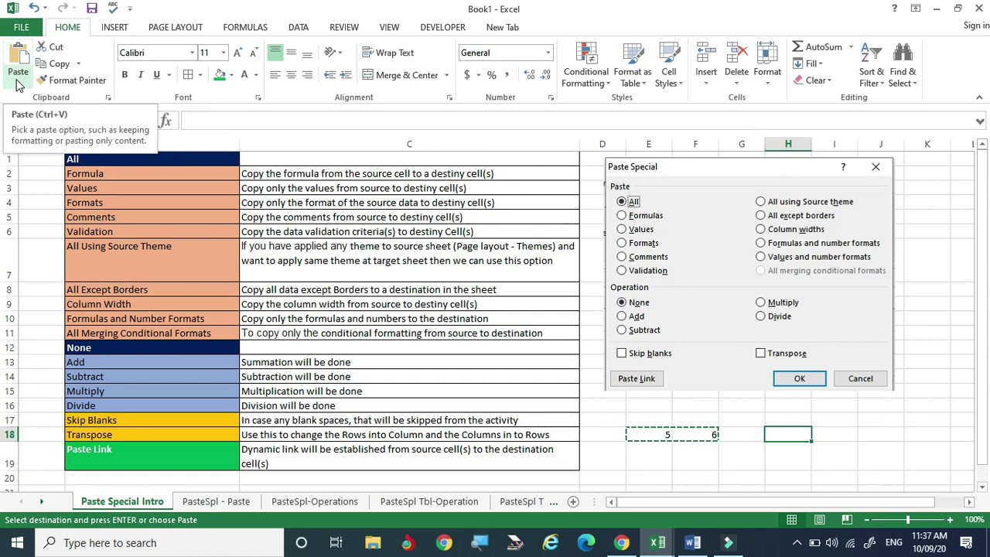
left_click(18, 82)
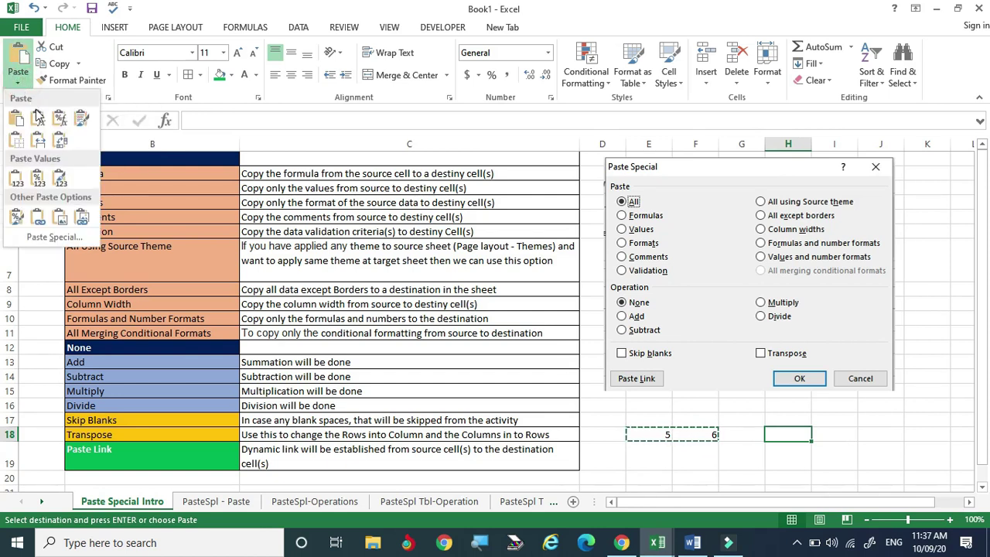
- Paste the copied 5 and 6 into H18:I18 with Paste Special set to All
left_click(49, 239)
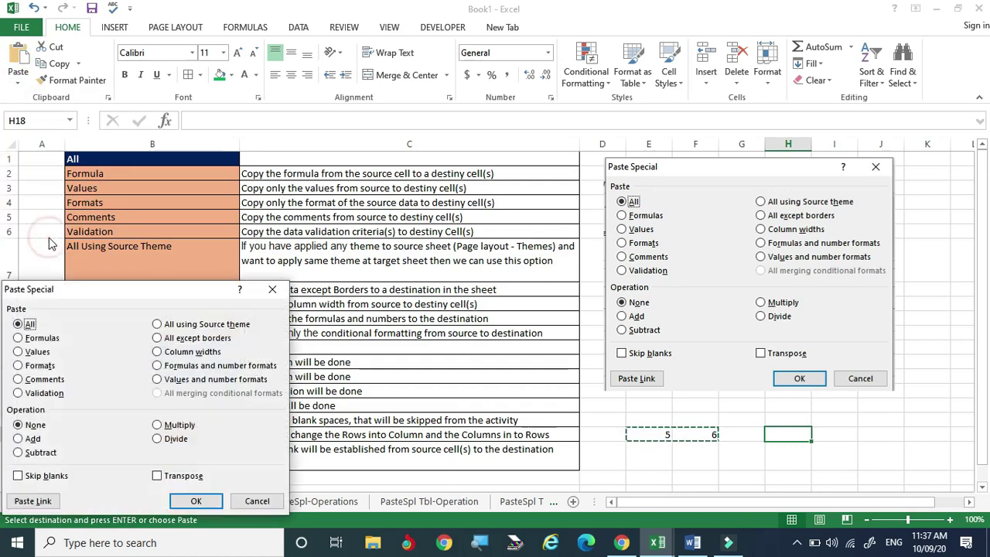
left_click_drag(126, 298, 396, 190)
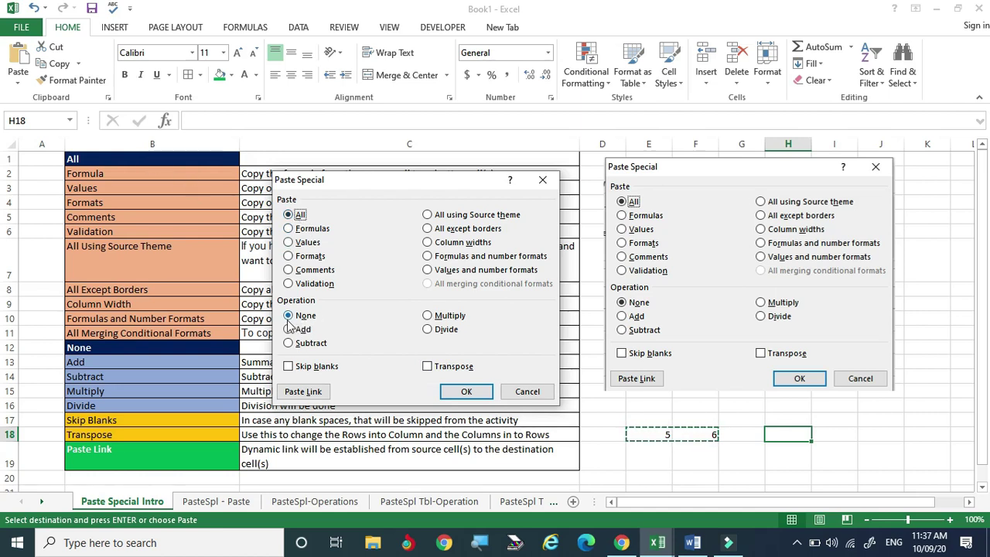
left_click(469, 391)
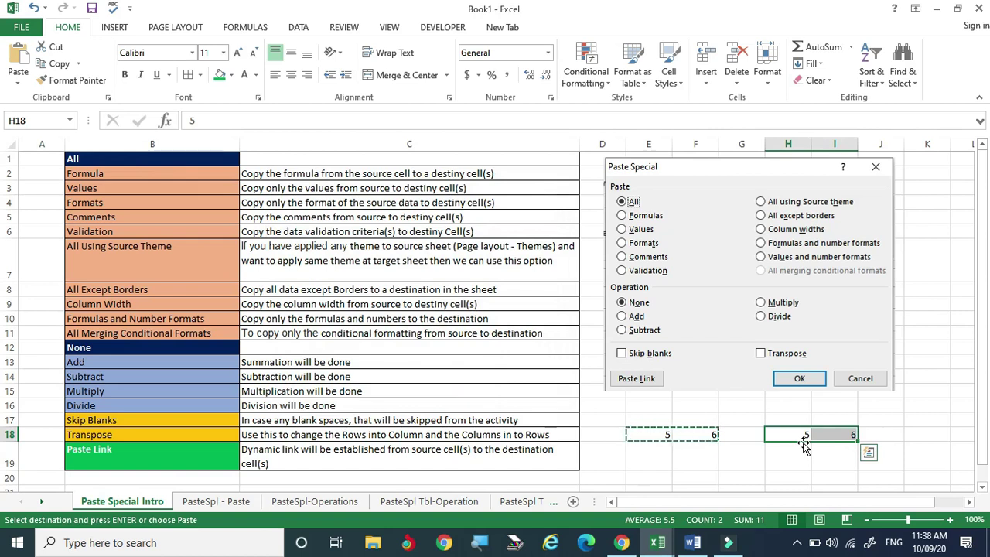
- Copy H18:I18 and open Paste Special from D7's right-click menu, then cancel it
left_click(56, 65)
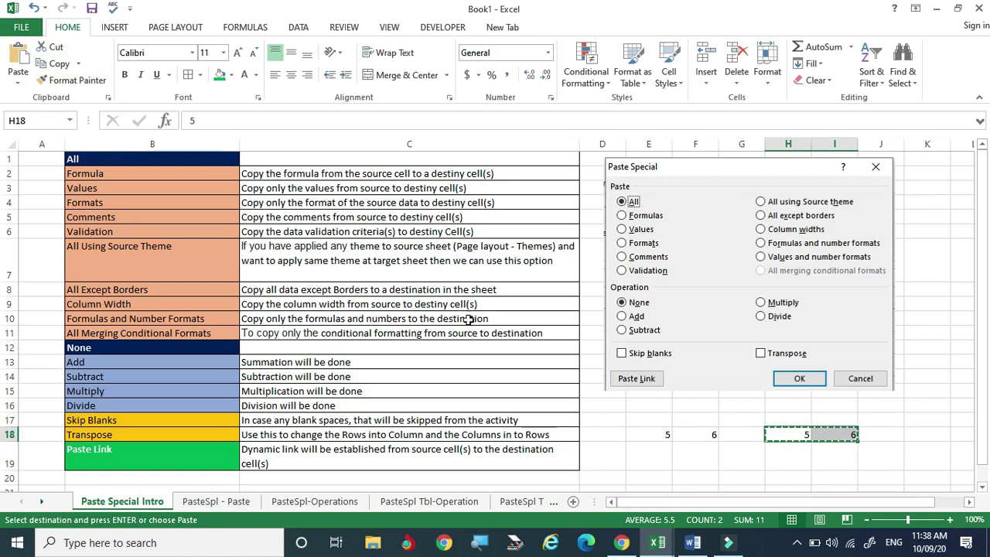
left_click(16, 83)
left_click(590, 271)
right_click(590, 271)
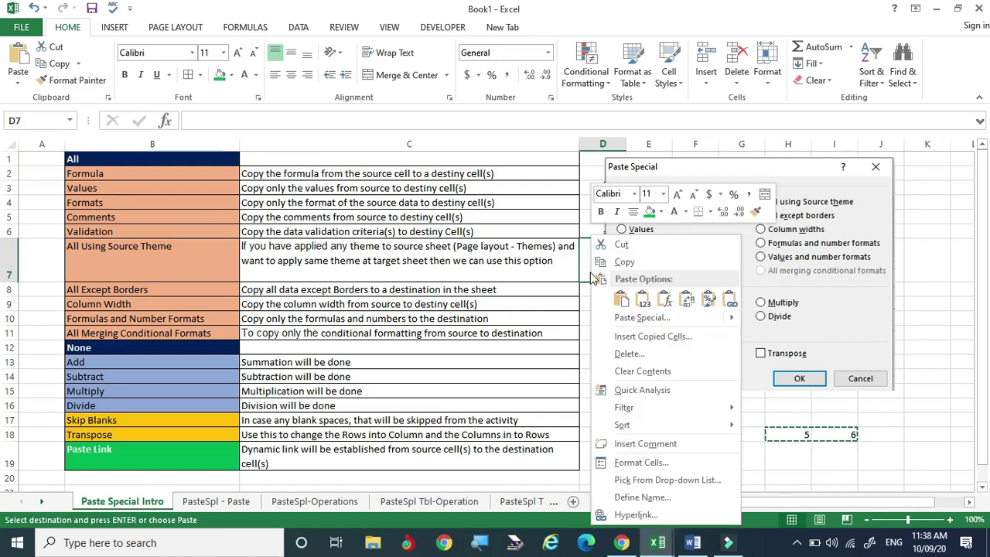
left_click(642, 318)
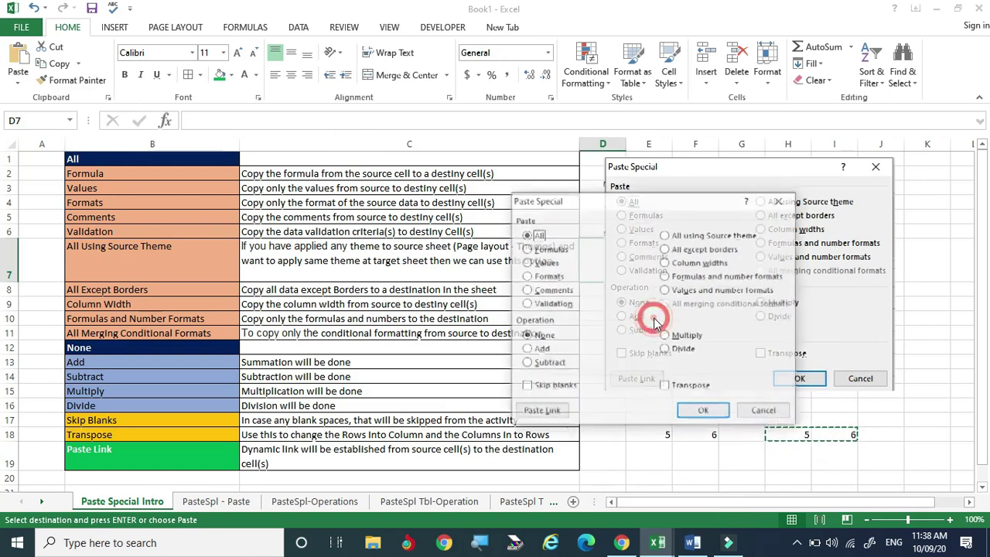
left_click(765, 412)
- Clear All from E17:J19 and move the Paste Special dialog picture aside
left_click_drag(645, 455, 890, 417)
left_click(816, 81)
left_click(822, 99)
left_click(603, 405)
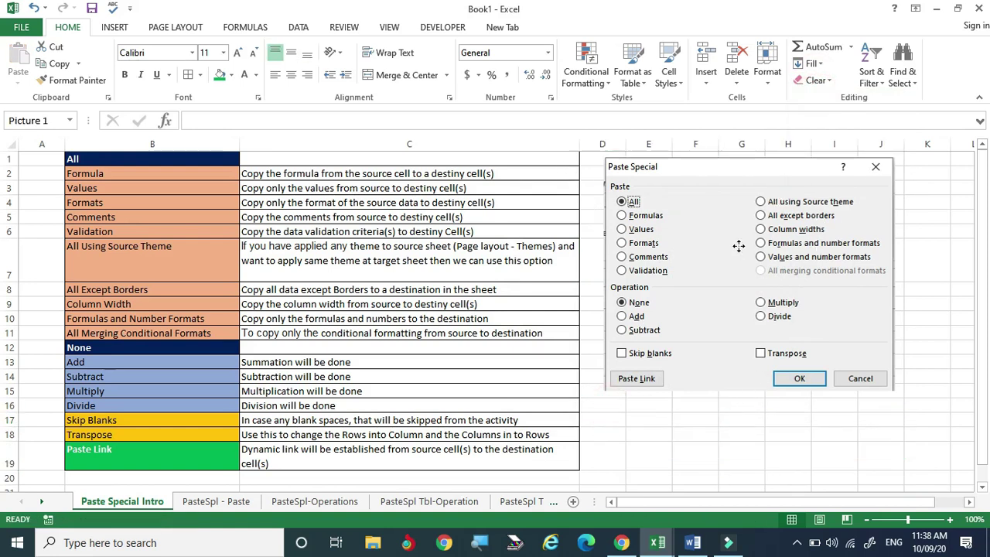
left_click_drag(738, 247, 954, 260)
- Copy the All Using Source Theme description from C7
left_click(636, 203)
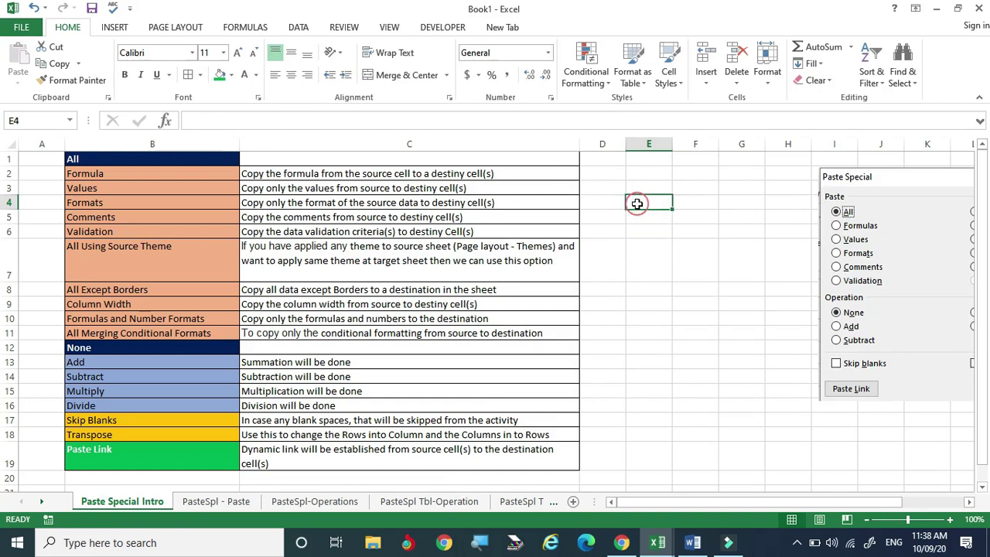
right_click(666, 234)
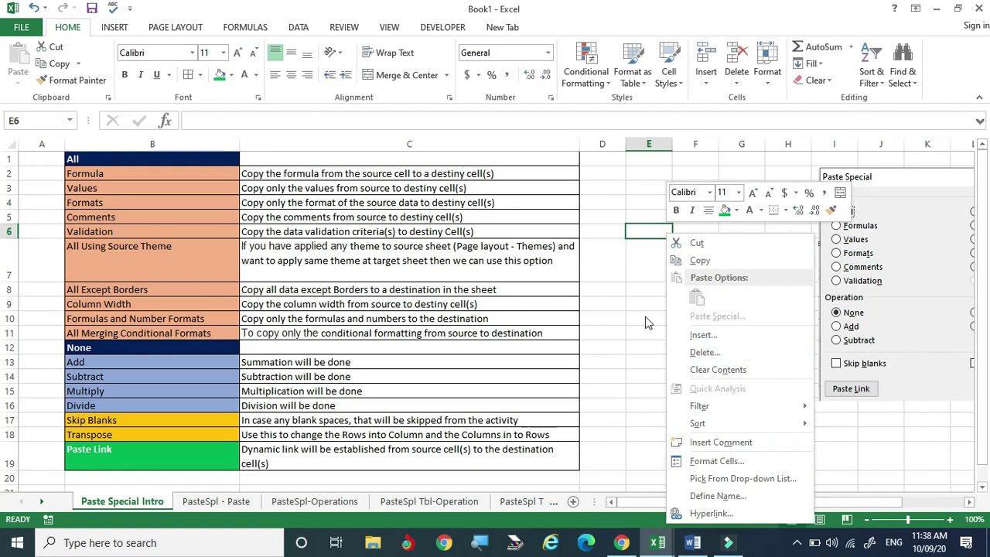
left_click(639, 317)
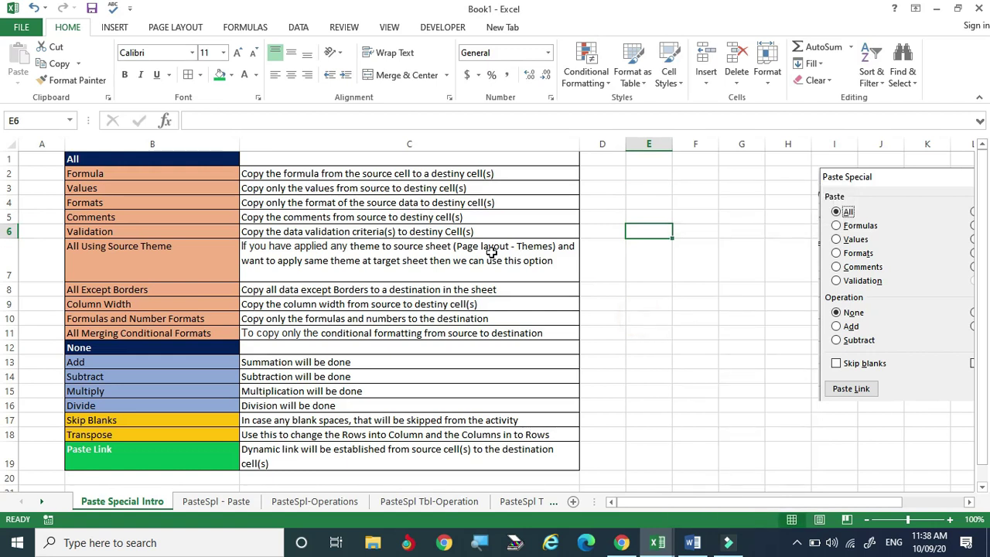
left_click(453, 254)
right_click(453, 254)
left_click(492, 261)
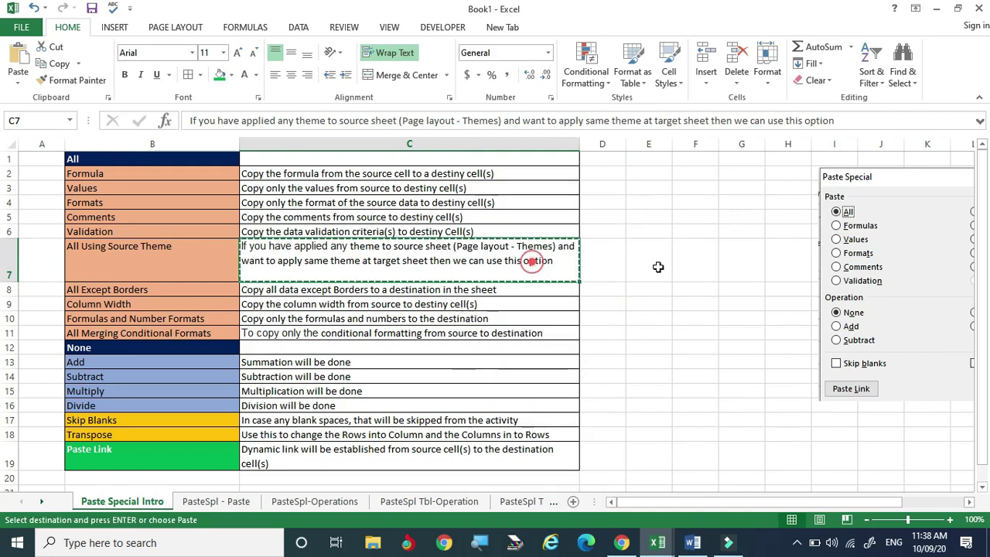
- Open the Paste Special dialog for F7 from its right-click menu
left_click(689, 247)
right_click(692, 252)
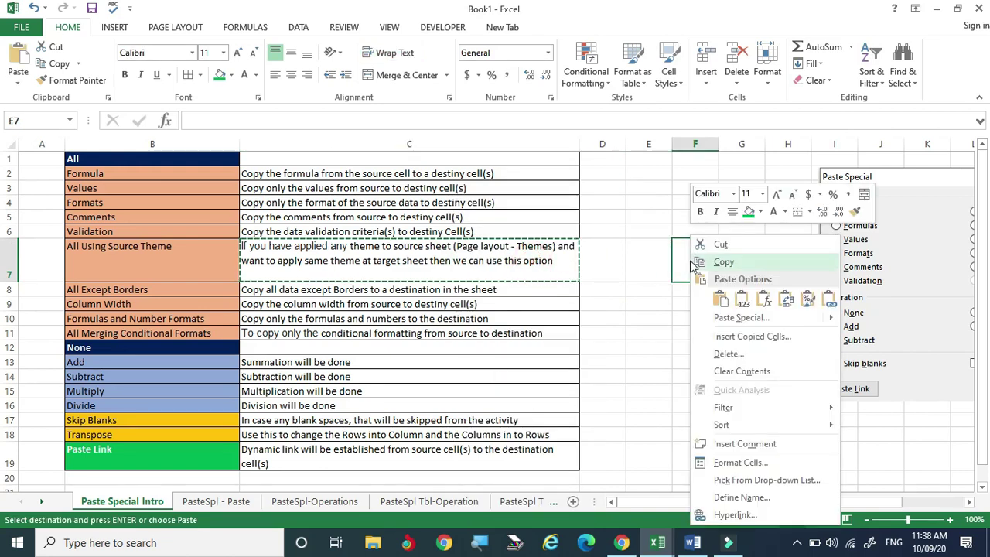
mouse_move(741, 320)
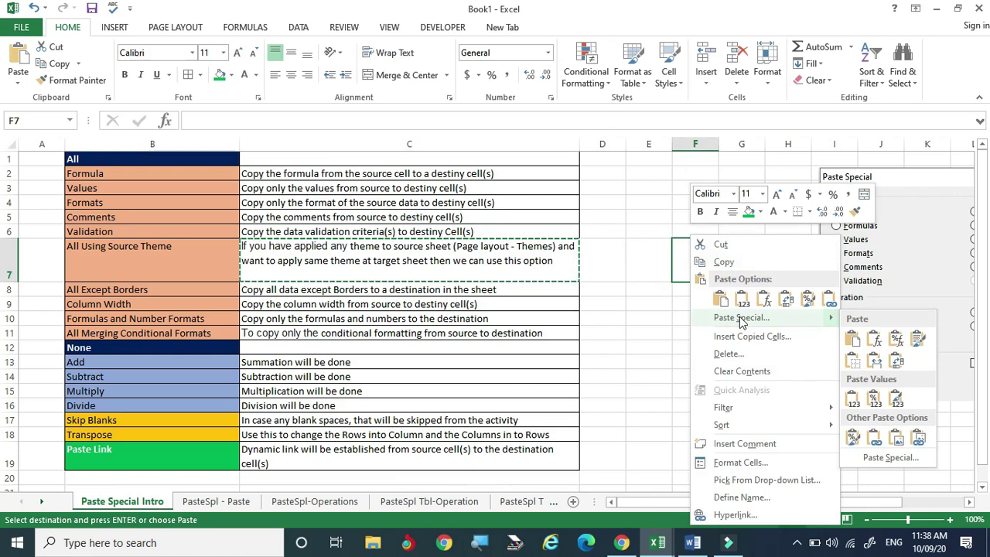
left_click(741, 319)
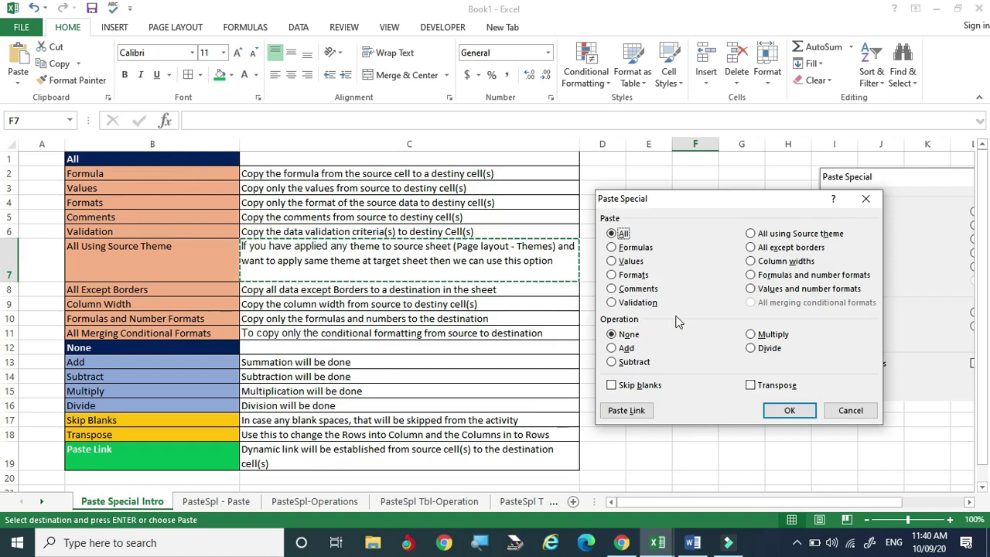
- Cancel the Paste Special dialog, leaving F7 unchanged
left_click(850, 410)
- Drag the embedded Paste Special dialog picture left so it is fully visible
left_click_drag(858, 271, 663, 280)
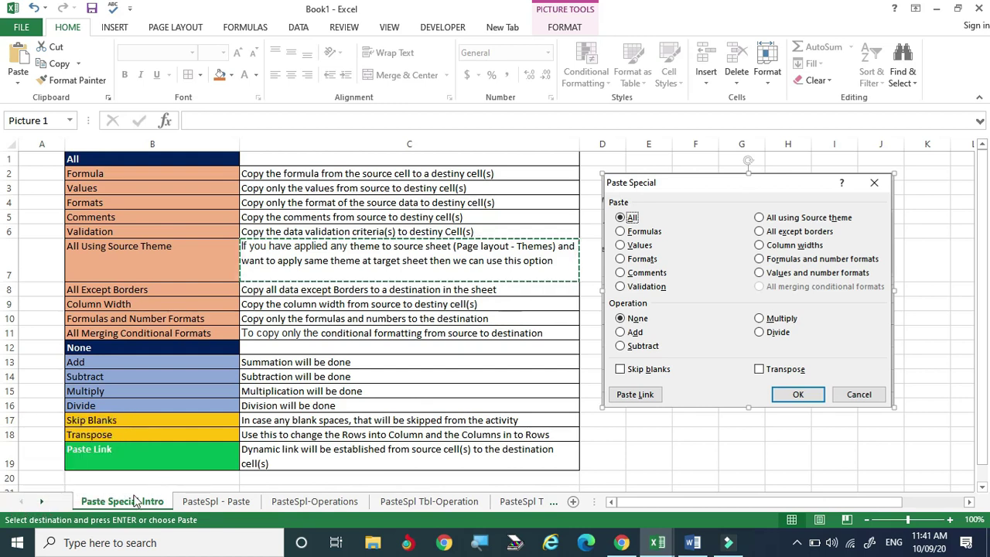
- Use the sheet list to visit PasteSpl Tbl-Merge, then return to Paste Special Intro
right_click(17, 506)
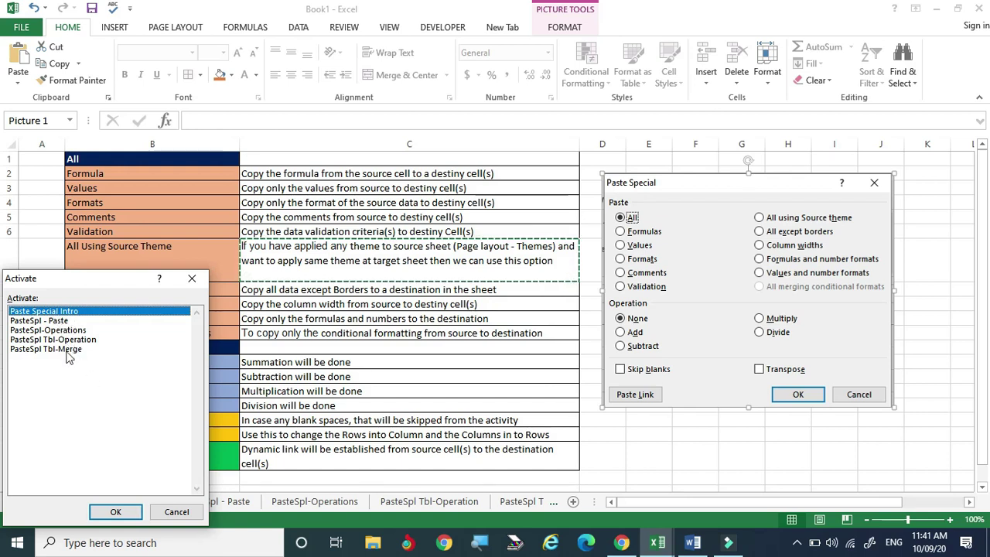
left_click(176, 512)
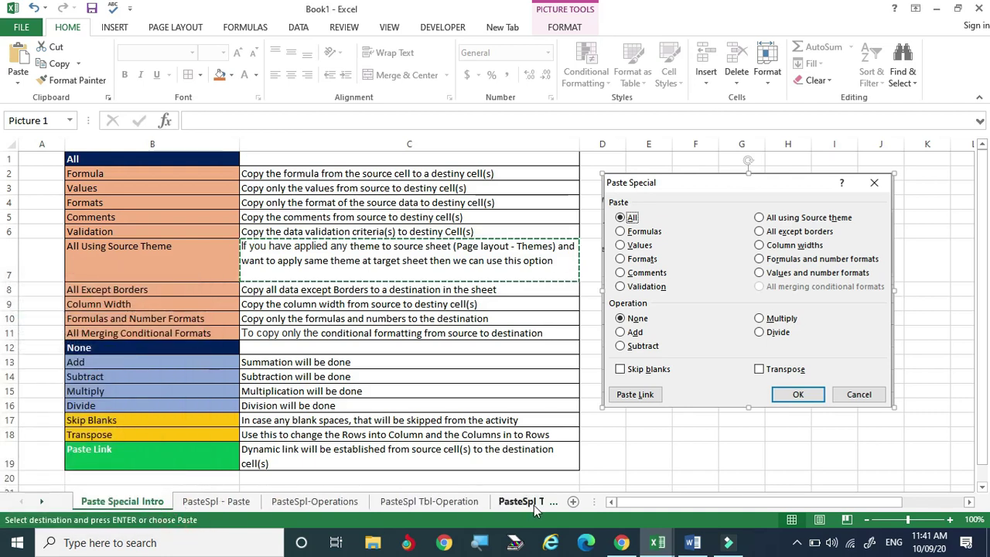
left_click_drag(745, 508, 573, 502)
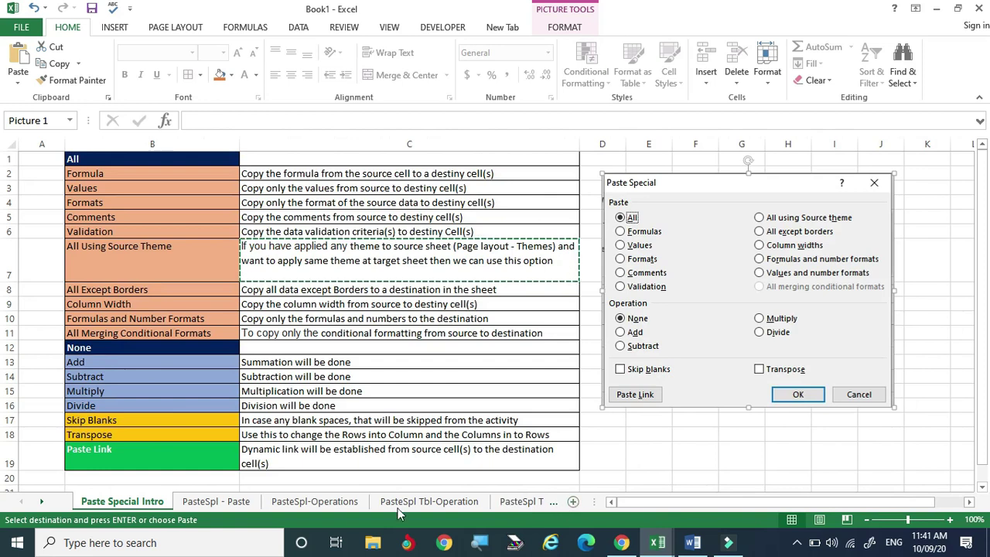
right_click(19, 502)
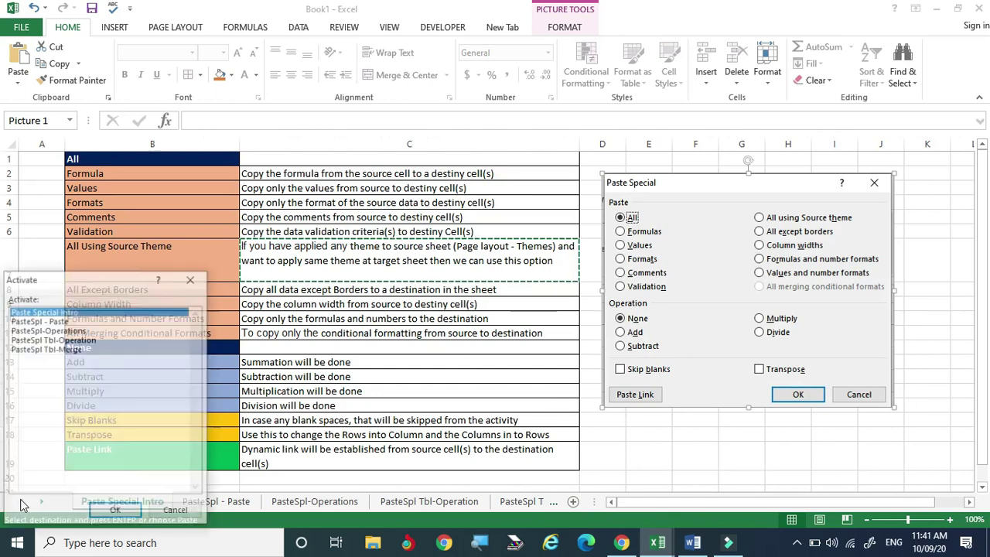
left_click(67, 350)
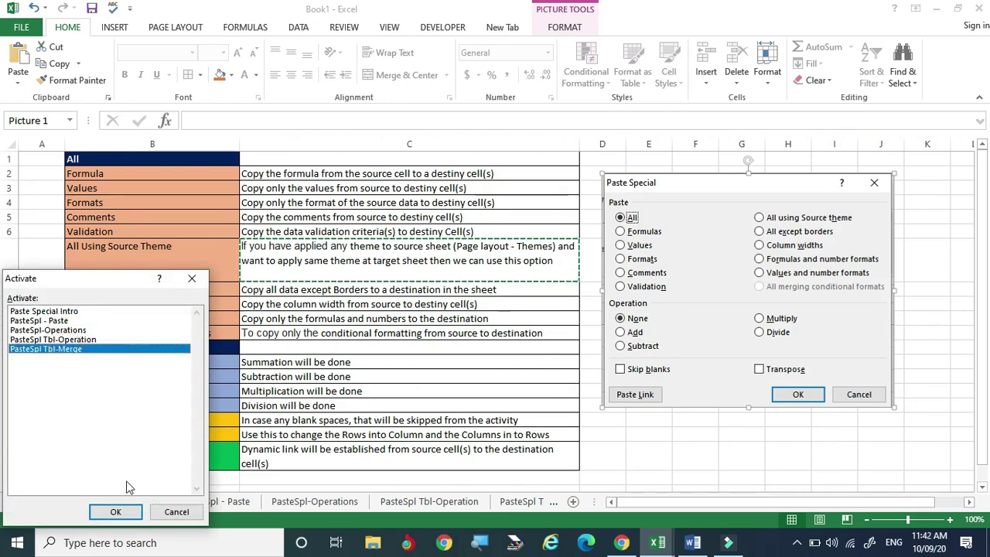
left_click(115, 511)
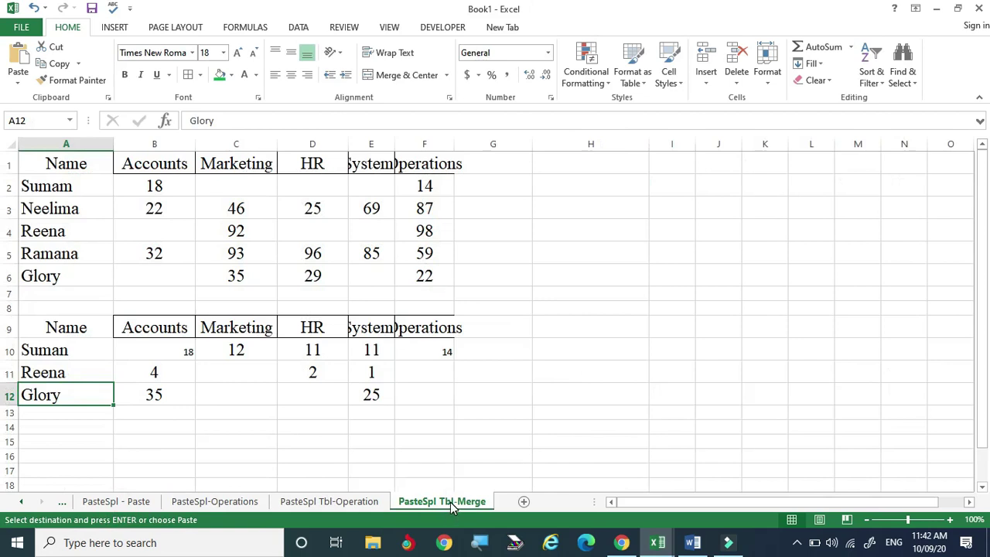
right_click(21, 507)
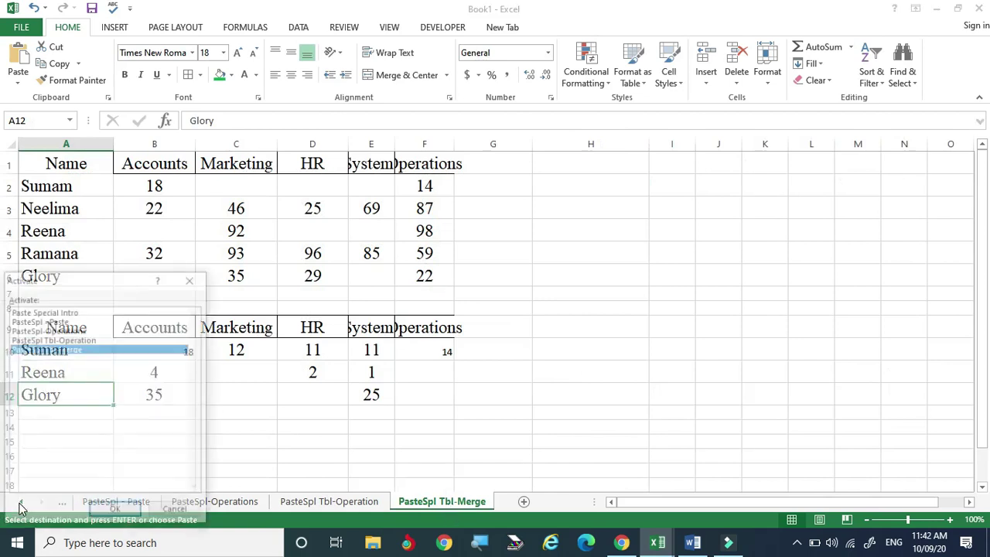
left_click(44, 312)
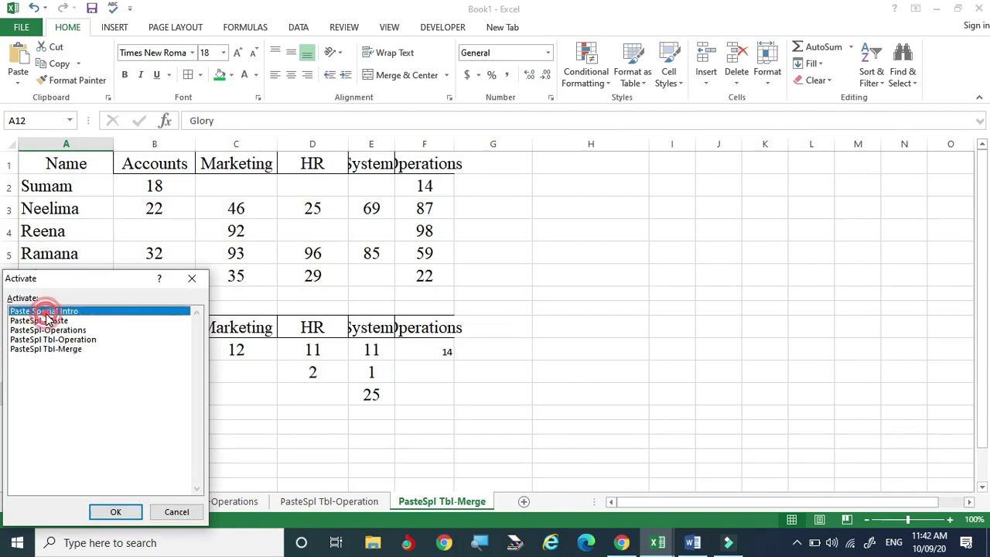
left_click(118, 510)
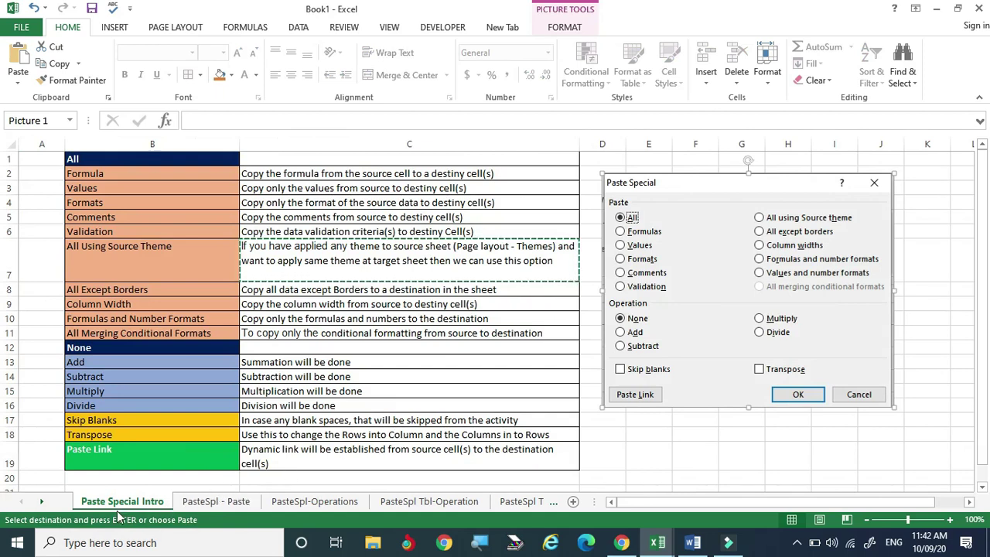
- On the PasteSpl - Paste sheet, copy the Kalyan's Metro Malls table A1:H6
key("Escape")
left_click(221, 502)
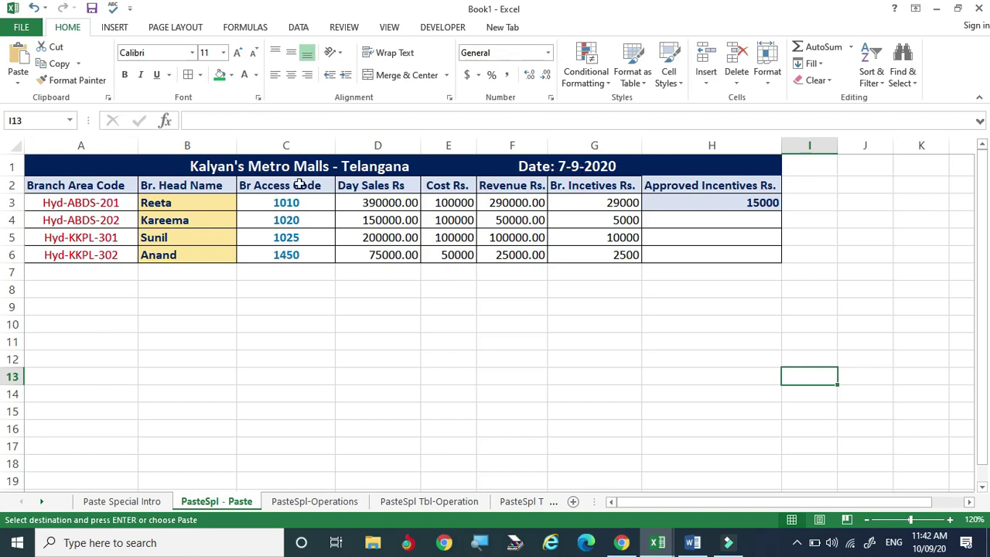
left_click_drag(52, 164, 718, 254)
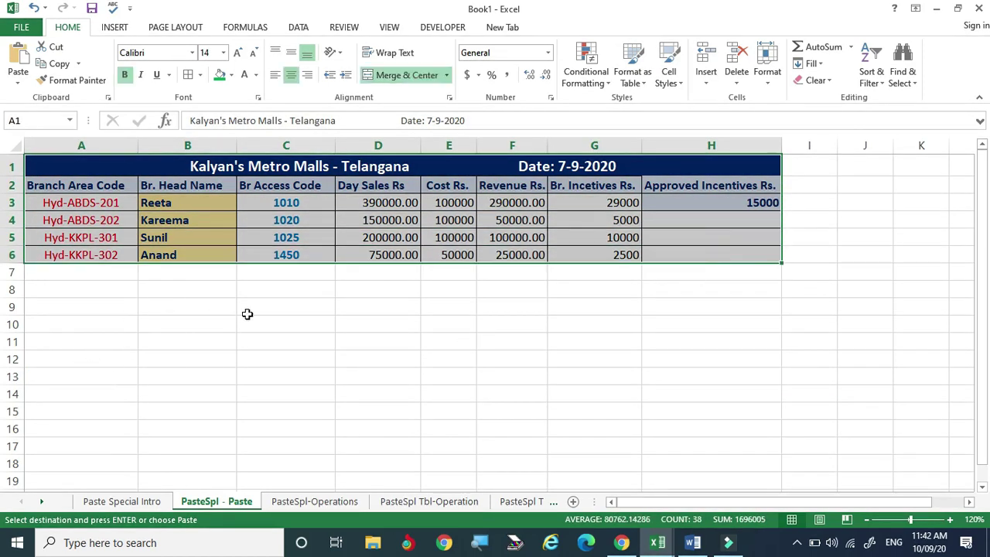
left_click(270, 328)
left_click_drag(41, 162, 733, 254)
left_click(60, 65)
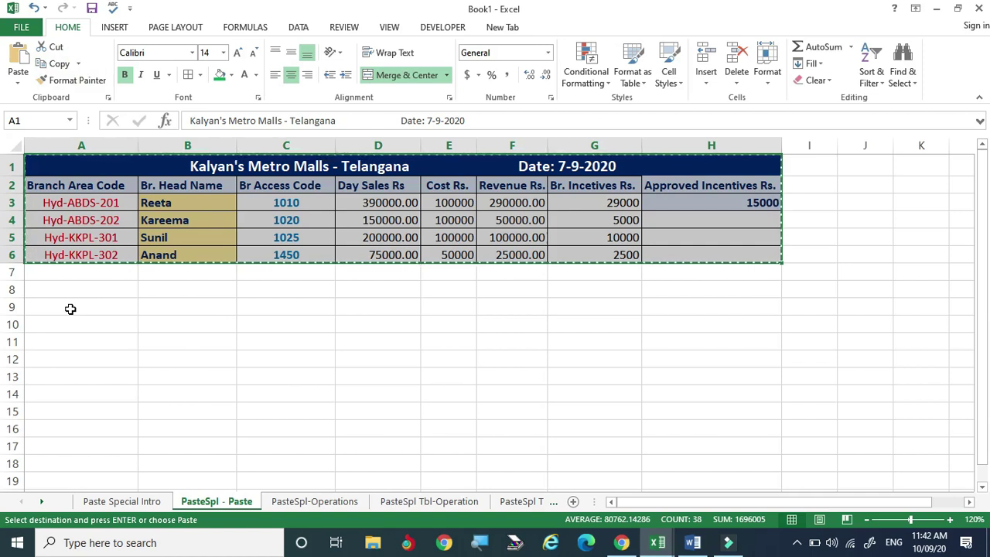
- Paste the copied table at A9 with Paste Special set to Values only
right_click(73, 312)
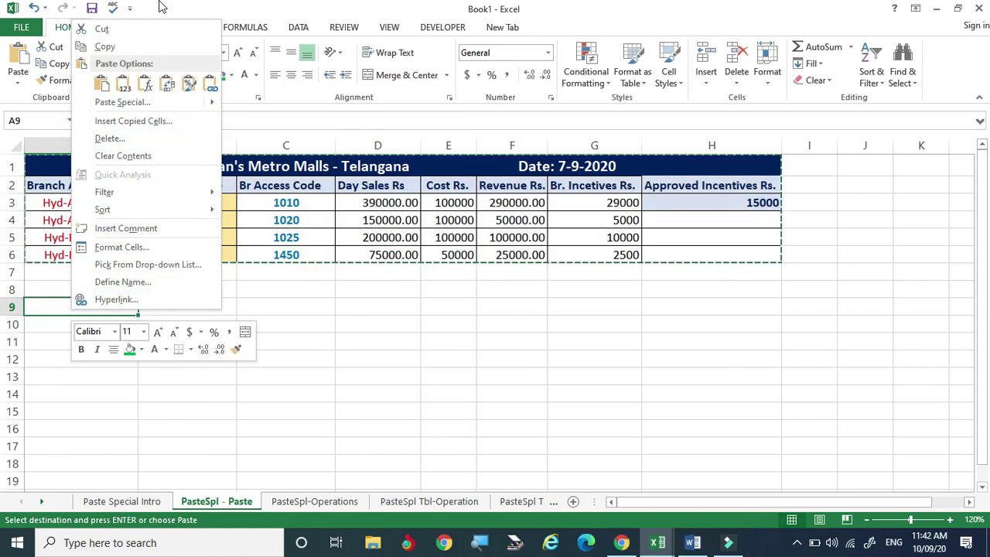
left_click(124, 103)
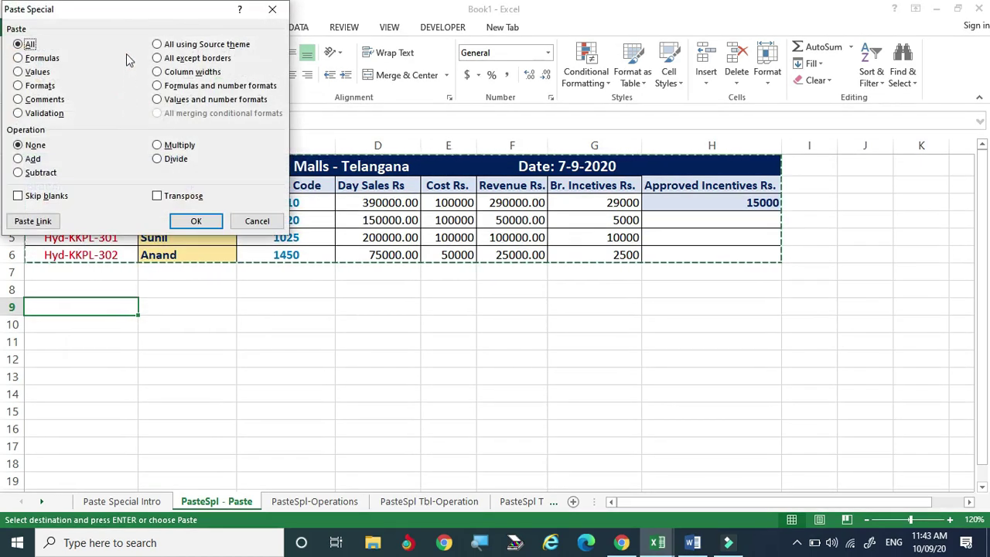
left_click_drag(133, 14, 574, 227)
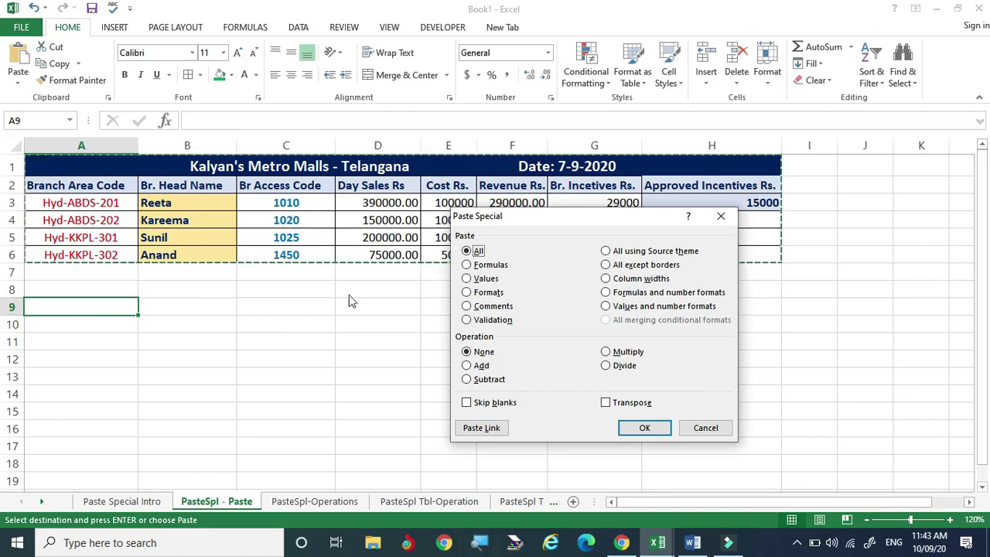
left_click(466, 279)
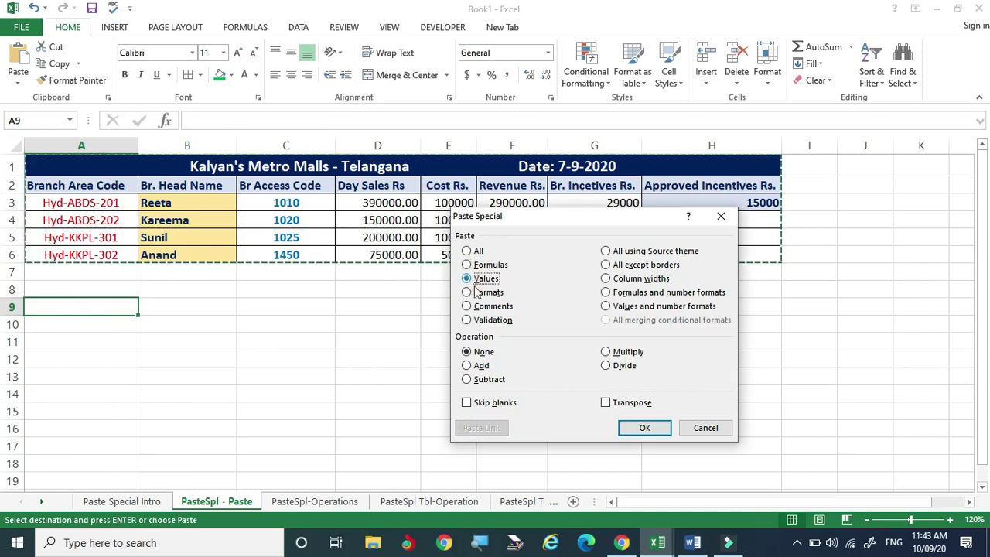
left_click(644, 428)
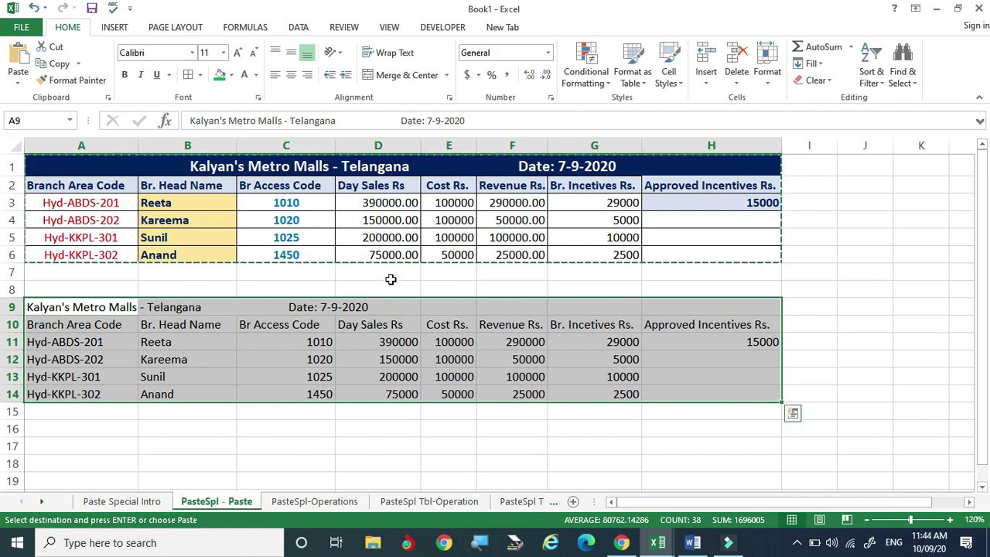
left_click_drag(188, 203, 182, 256)
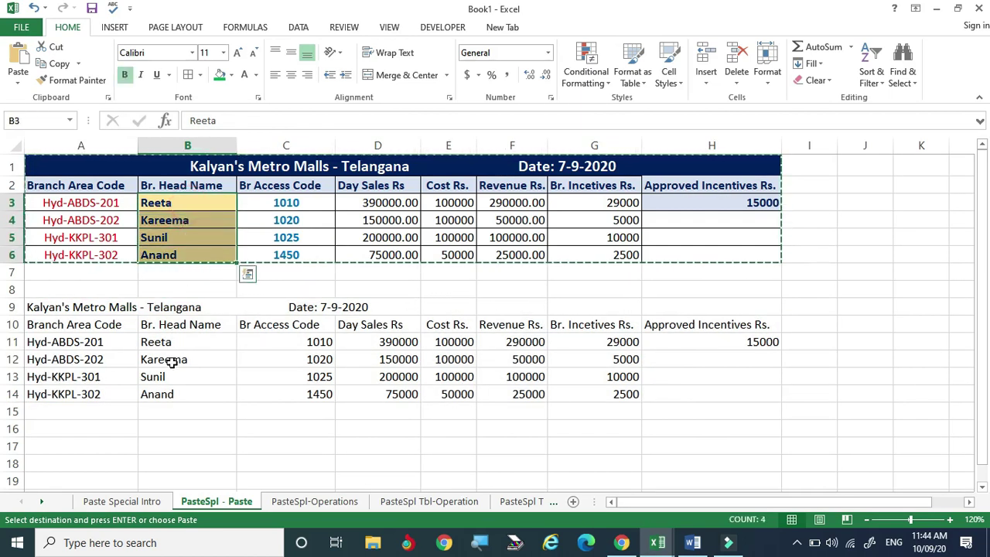
- Copy B3:B6 and paste only its formats onto B11, giving bold text and yellow fill
left_click(200, 237)
left_click_drag(179, 200, 180, 254)
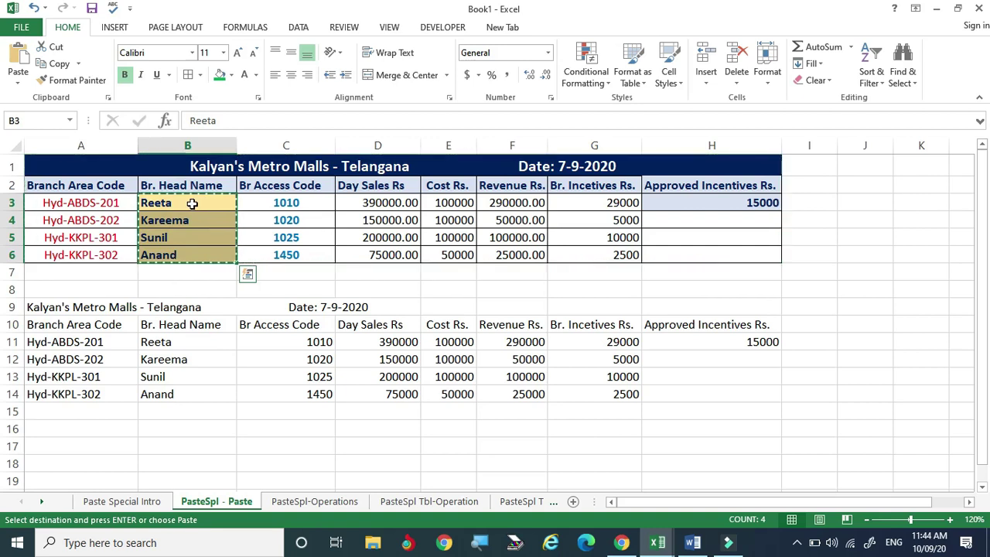
left_click(55, 64)
left_click(157, 344)
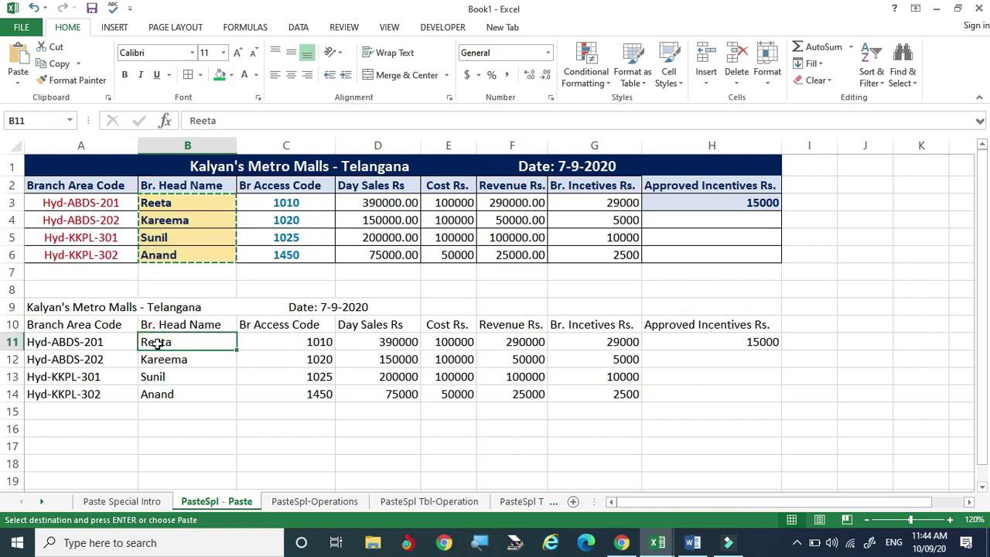
right_click(188, 345)
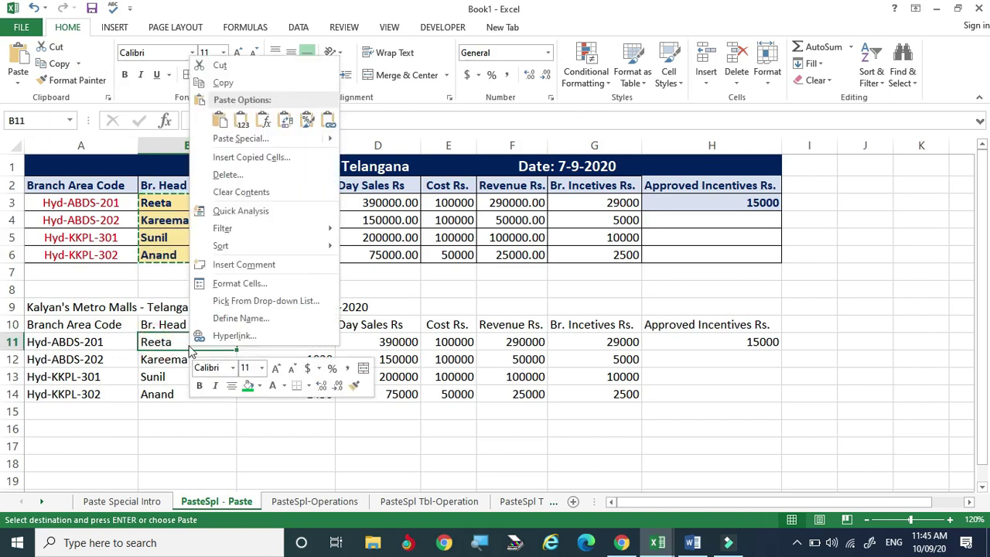
left_click(254, 139)
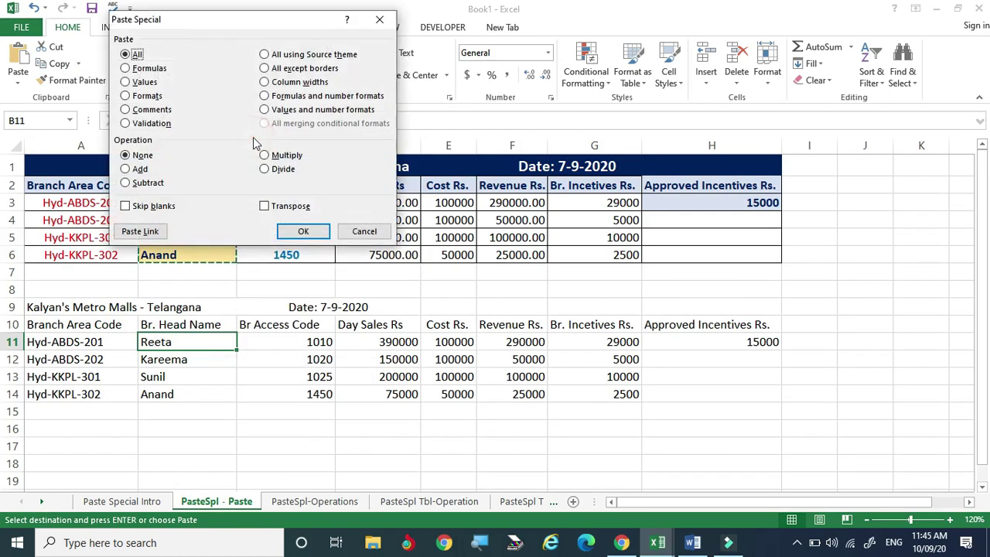
left_click_drag(243, 26, 643, 136)
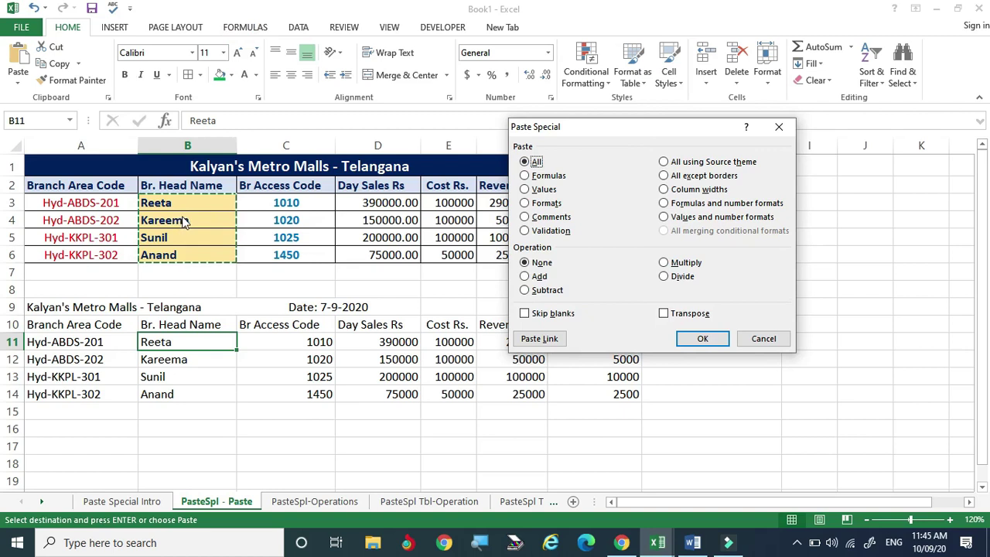
left_click(525, 204)
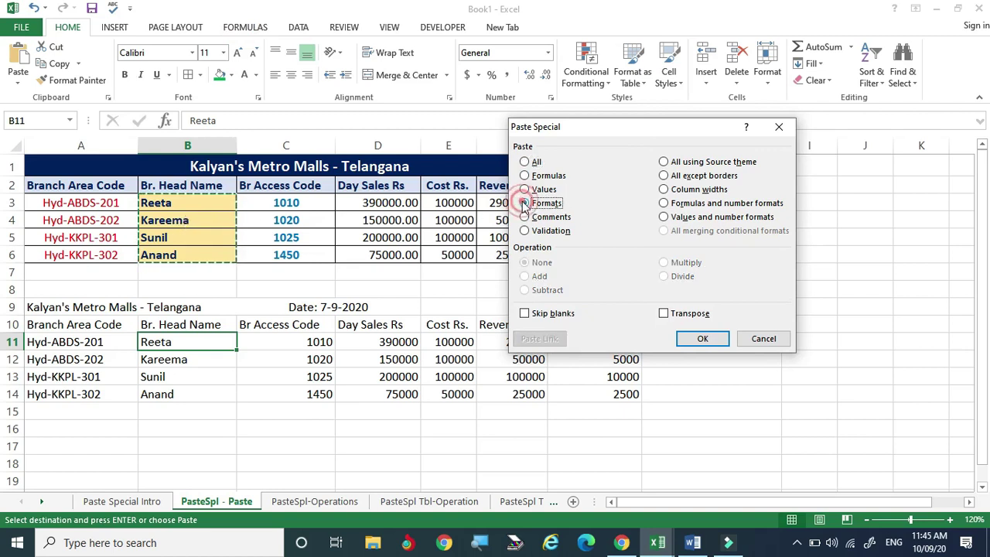
left_click(710, 340)
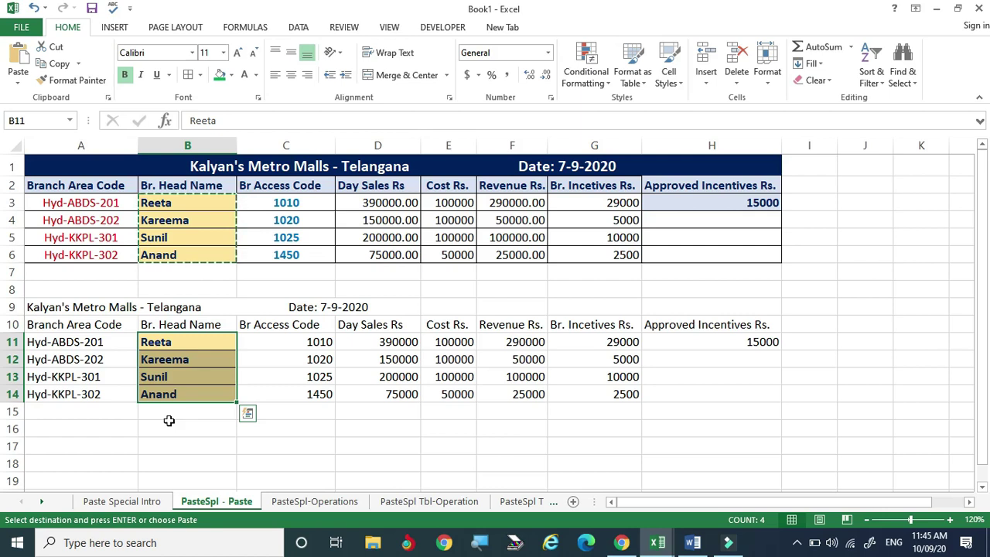
- Paste only the formats of A3:A6 onto A11:A14, giving the lower codes red centred styling
left_click_drag(80, 203, 82, 251)
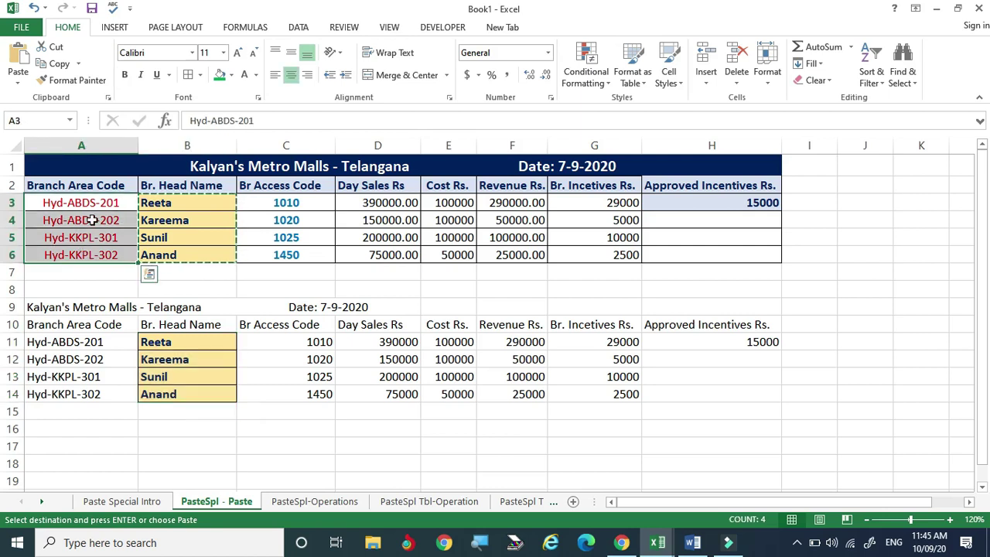
key("ctrl+c")
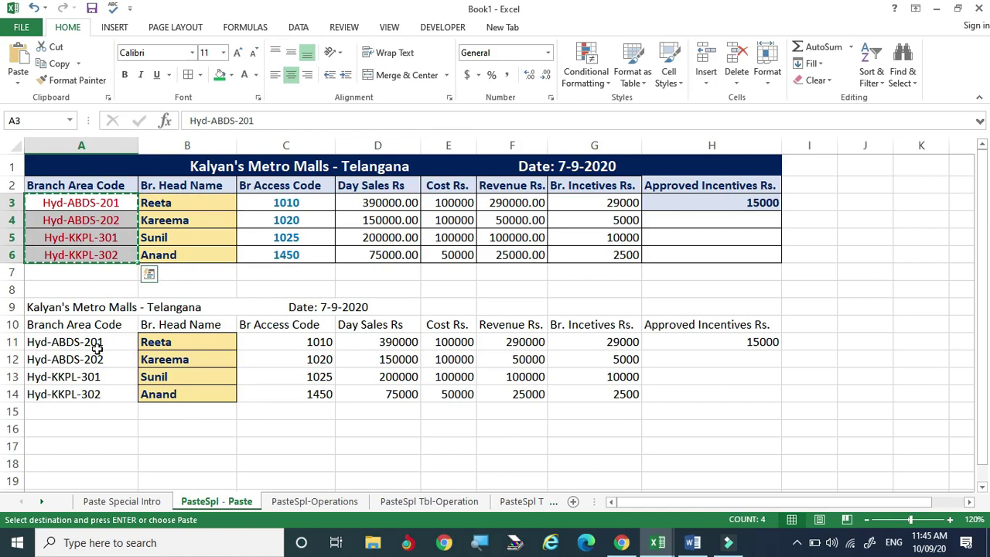
left_click(90, 342)
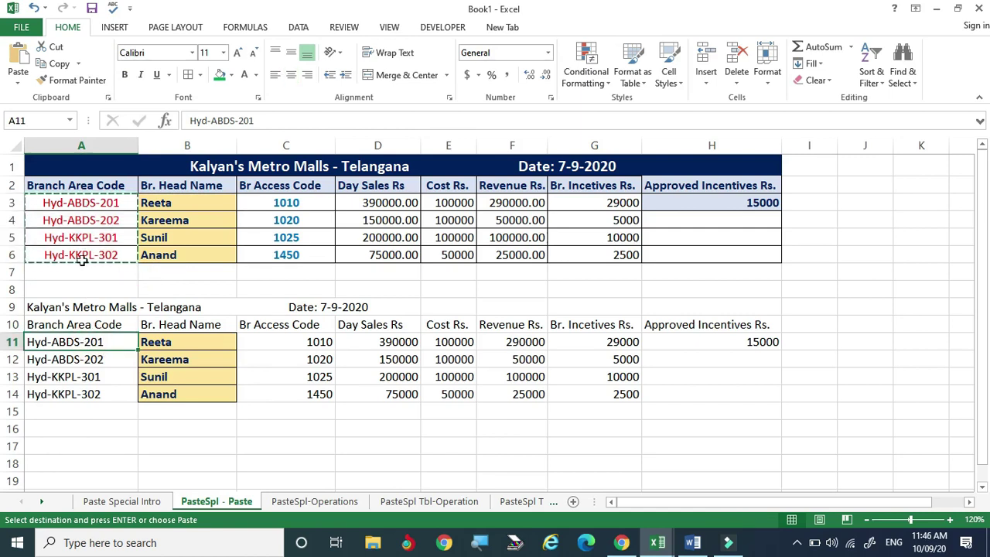
right_click(75, 342)
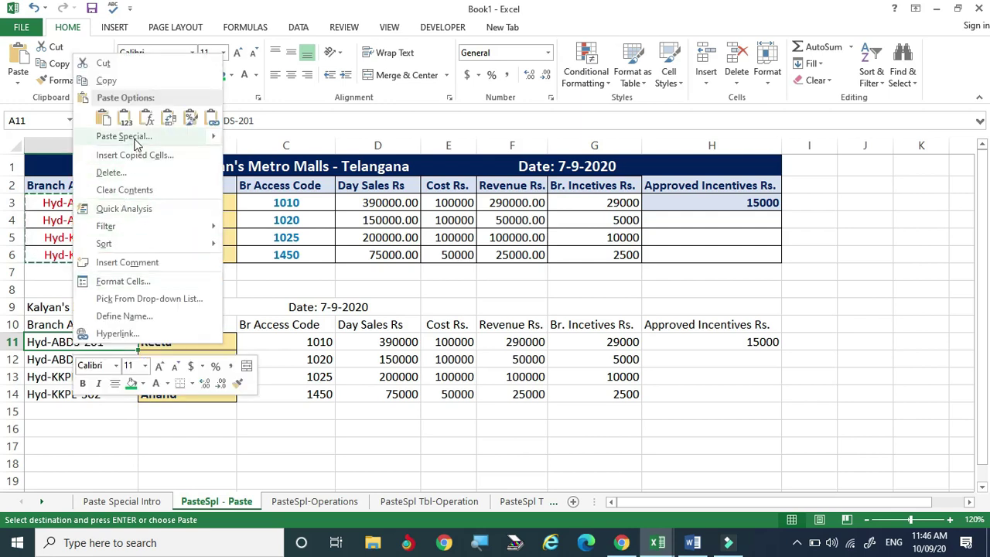
left_click(133, 137)
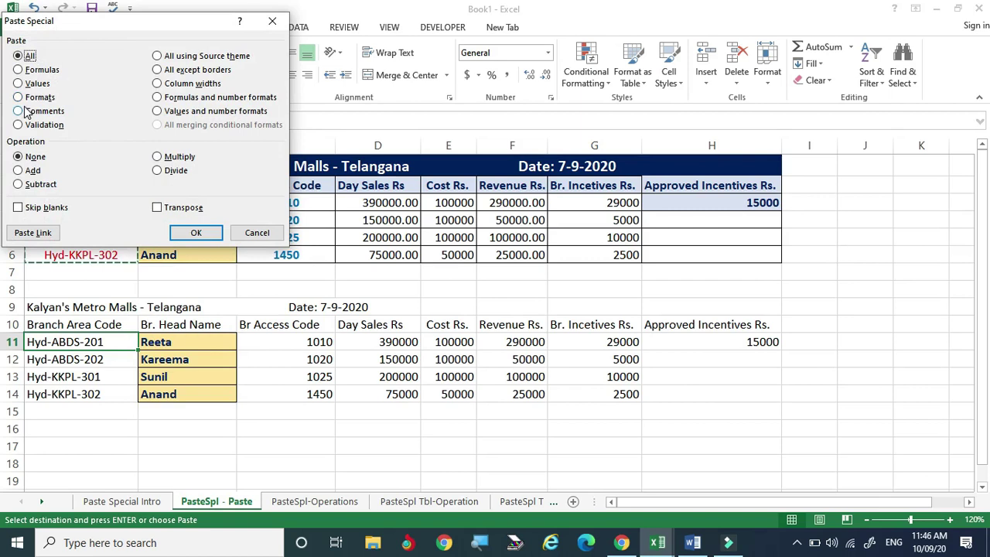
left_click(17, 97)
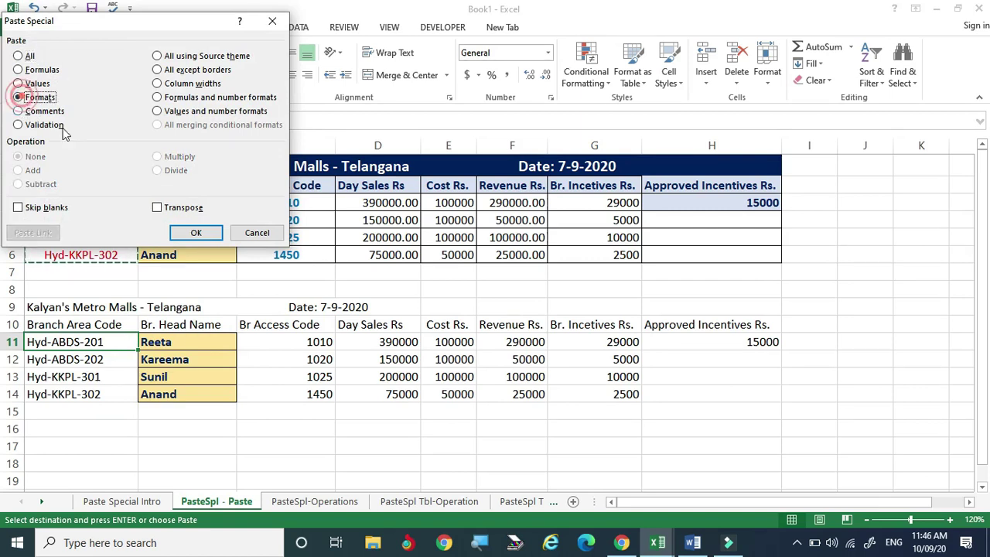
left_click(197, 232)
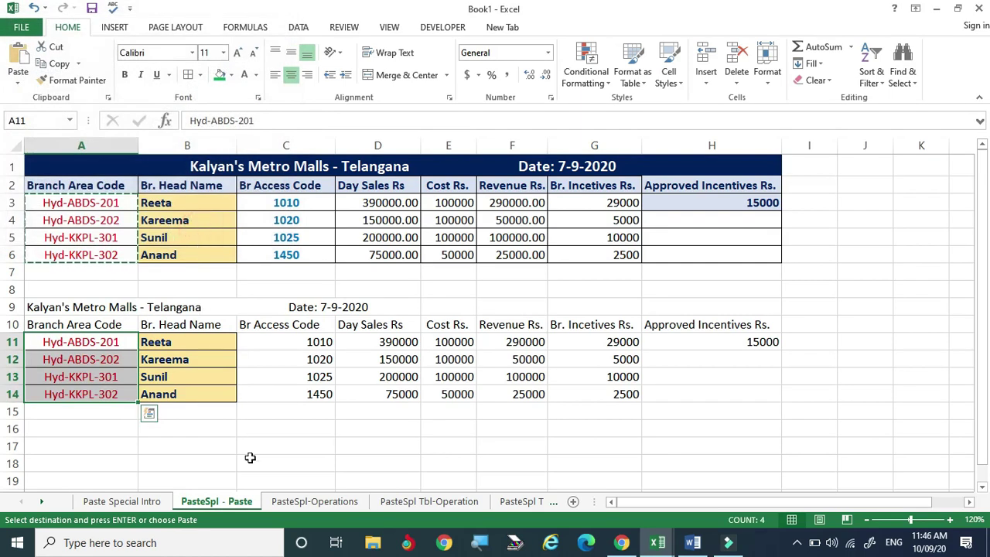
left_click(249, 459)
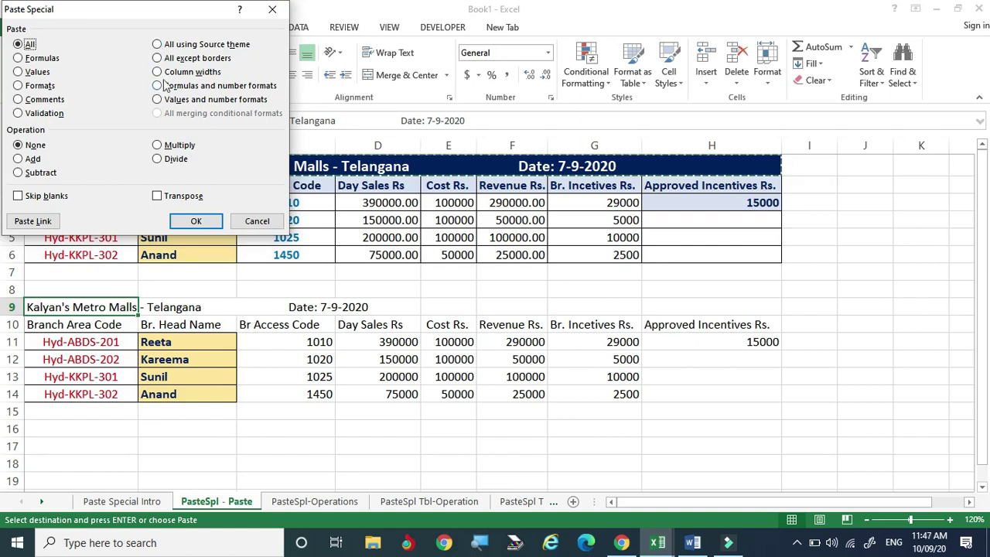
- Paste everything using the source theme into A9 so the lower title gets the dark banner
left_click(159, 44)
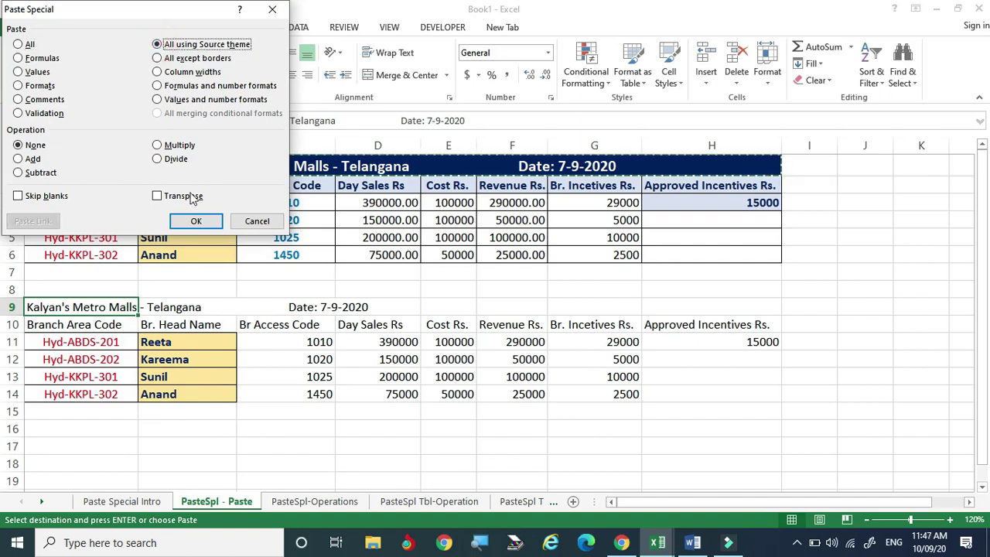
left_click(196, 221)
left_click(312, 427)
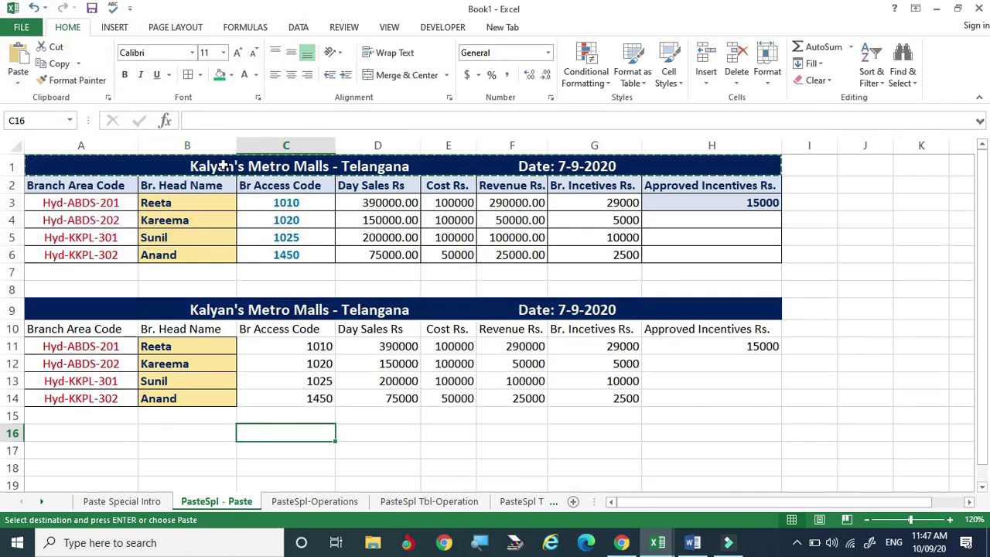
left_click(261, 310)
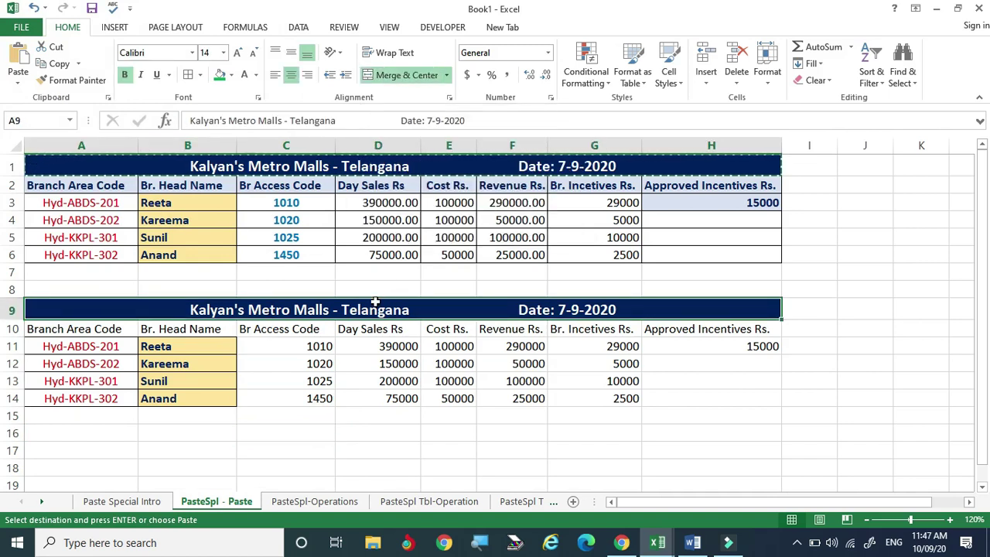
- Paste C3:H6 as plain values into C11:H14 and check the Day Sales value in D11
left_click_drag(375, 301, 380, 288)
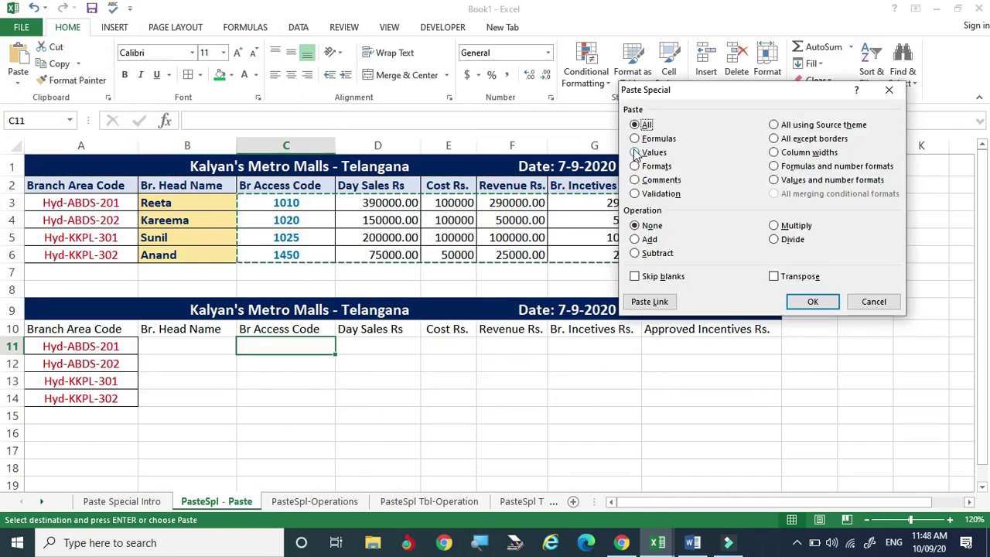
left_click(635, 152)
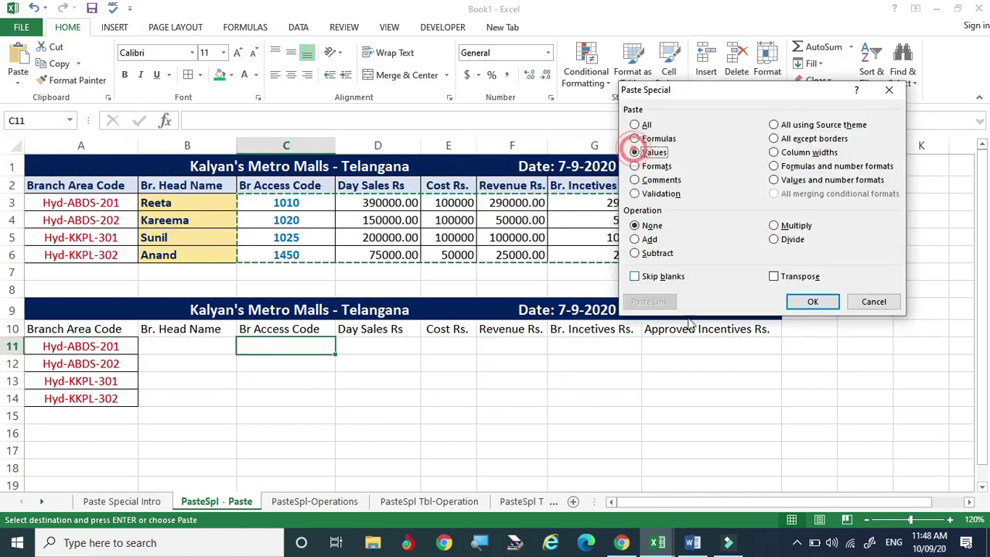
left_click(813, 303)
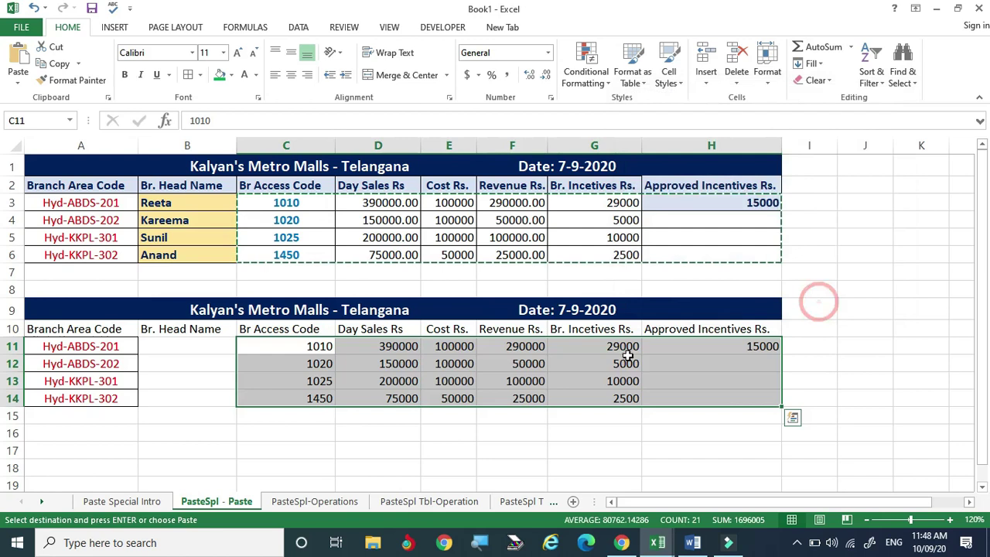
left_click(311, 434)
left_click(379, 347)
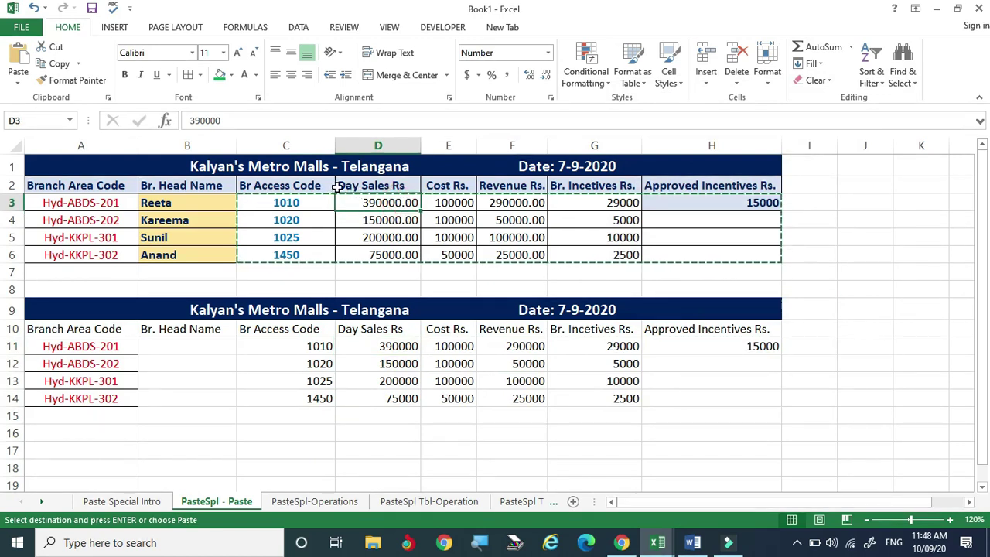
- Inspect F3's =D3-E3 Revenue formula and confirm F11's pasted Revenue is a static value
left_click(441, 202)
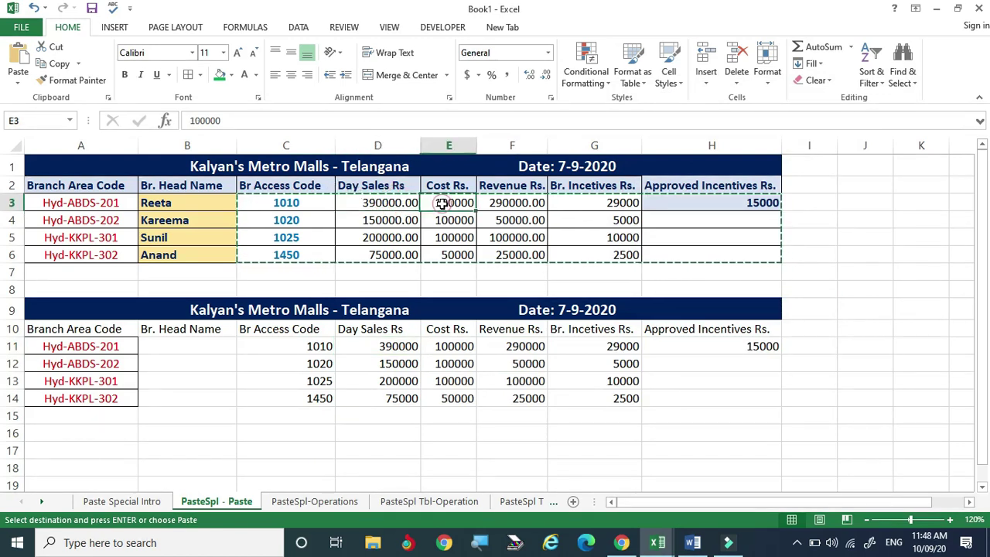
left_click(505, 203)
key("Escape")
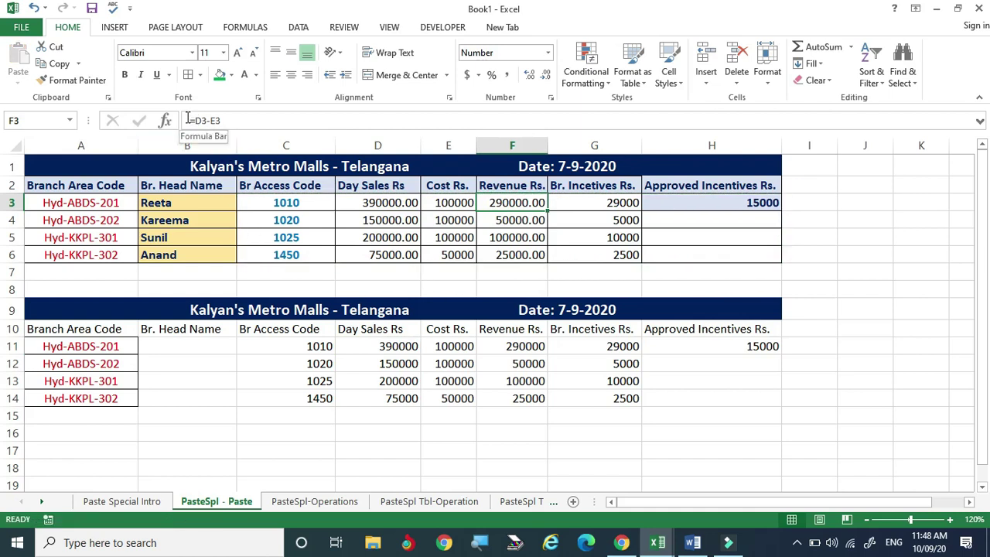
left_click_drag(221, 120, 190, 121)
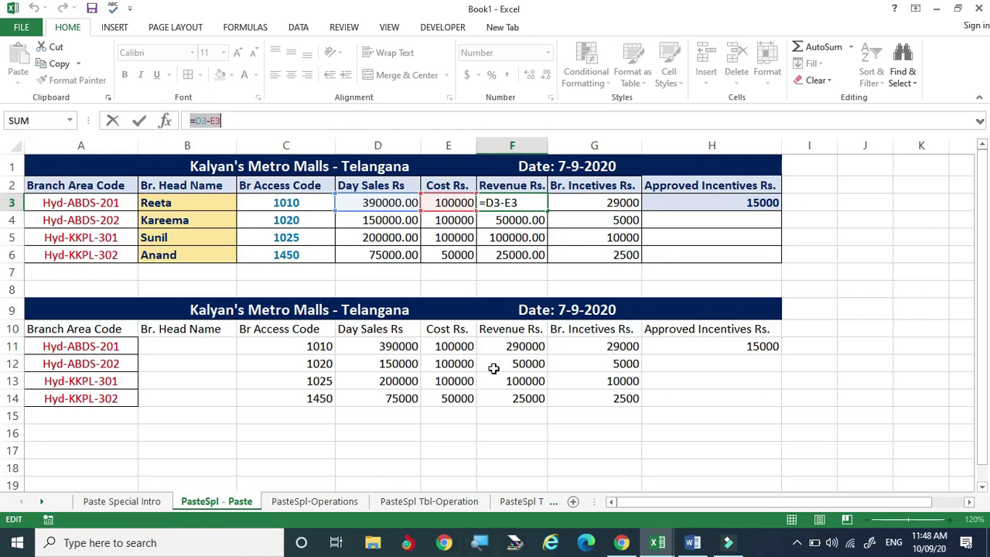
key("Escape")
left_click(537, 346)
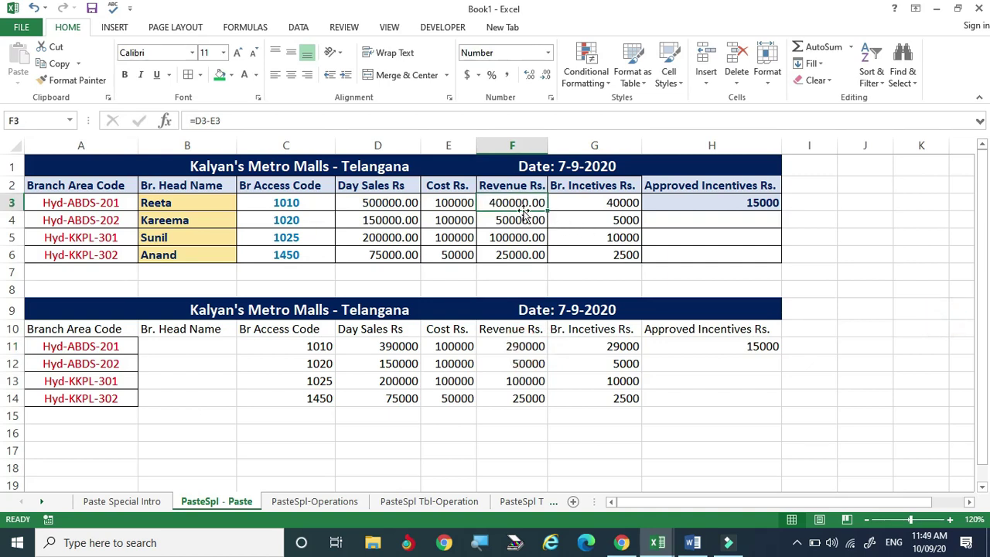
- Copy the Revenue formula in F3 and select F11 as its destination
left_click_drag(524, 217, 519, 202)
key("ctrl+c")
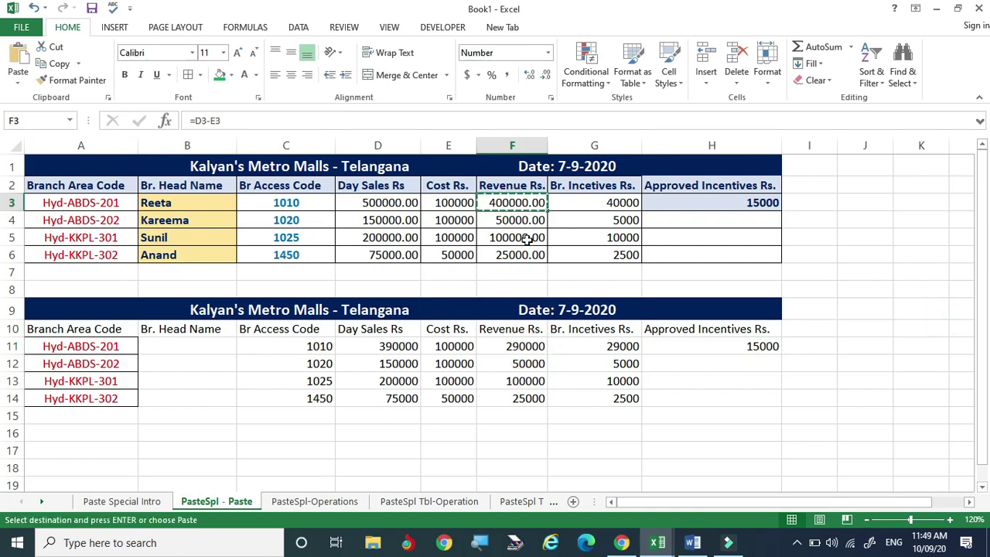
left_click(508, 347)
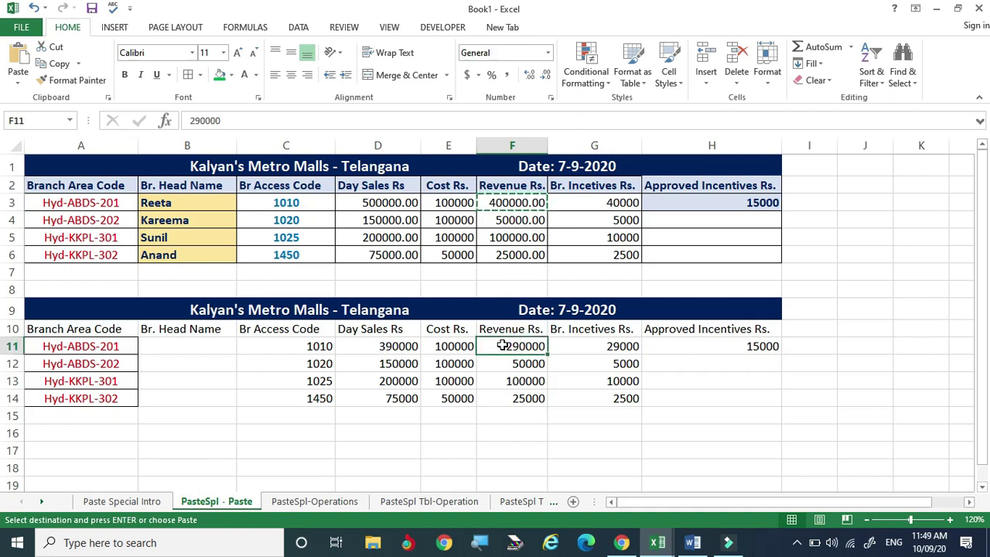
- Paste only the formula into F11 and verify it reads =D11-E11
right_click(504, 351)
left_click(568, 138)
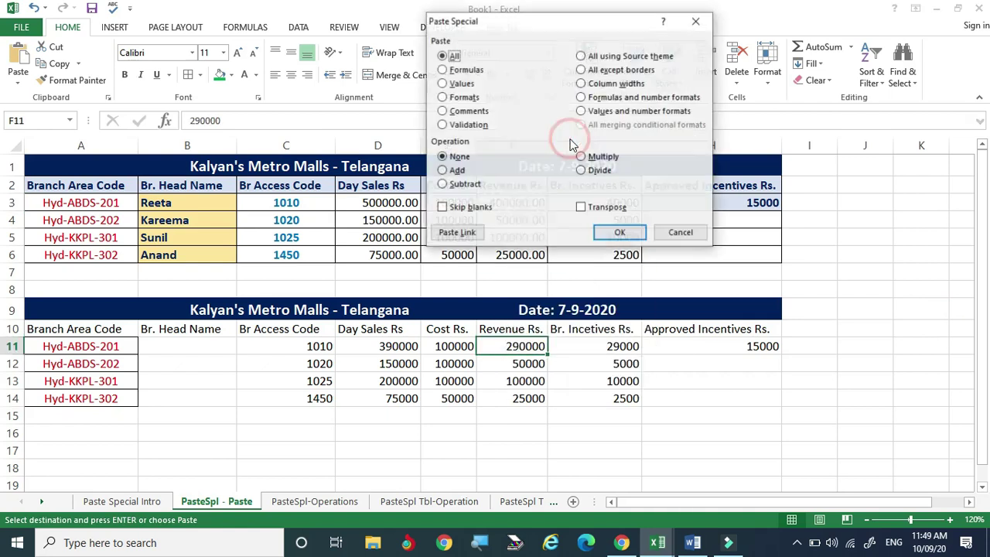
left_click(443, 70)
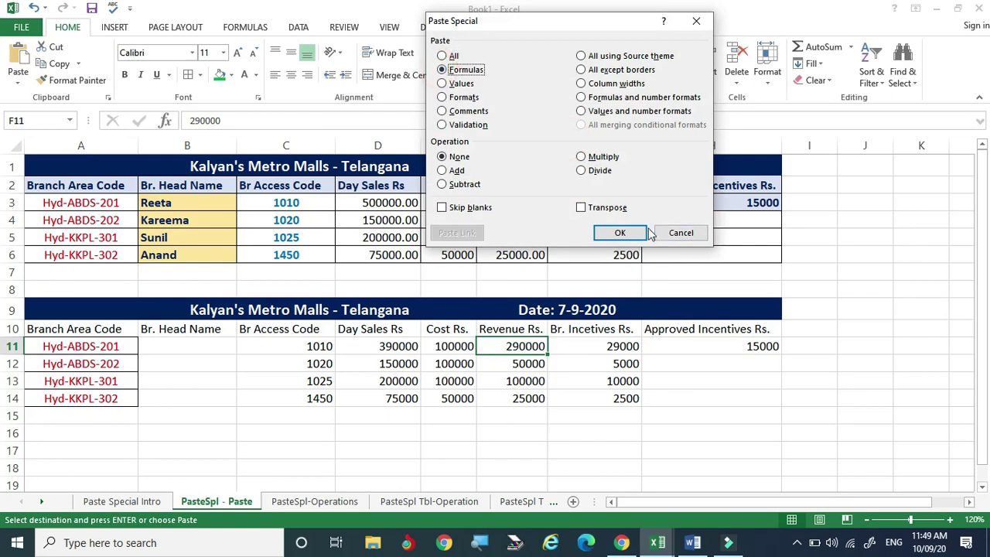
left_click(623, 232)
left_click(487, 346)
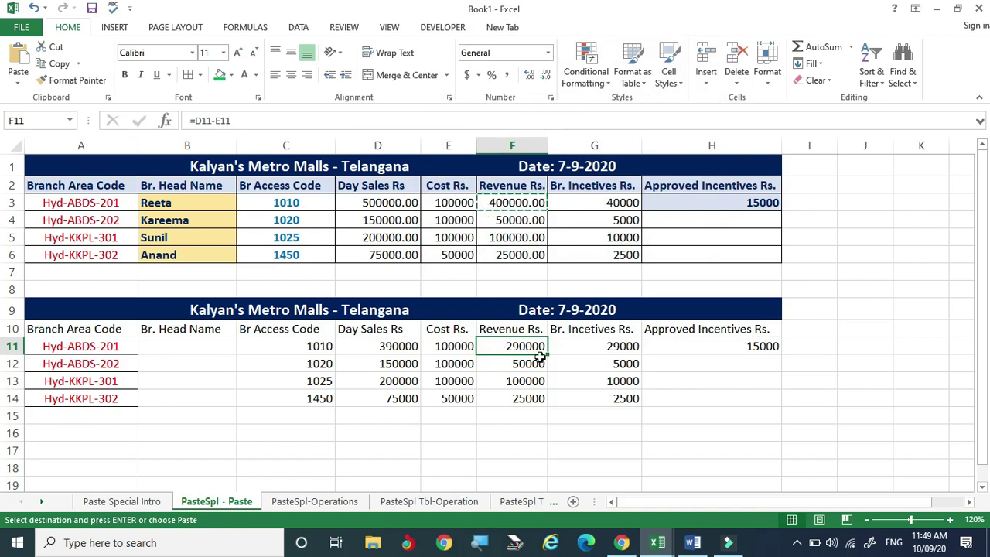
left_click(507, 382)
left_click(487, 347)
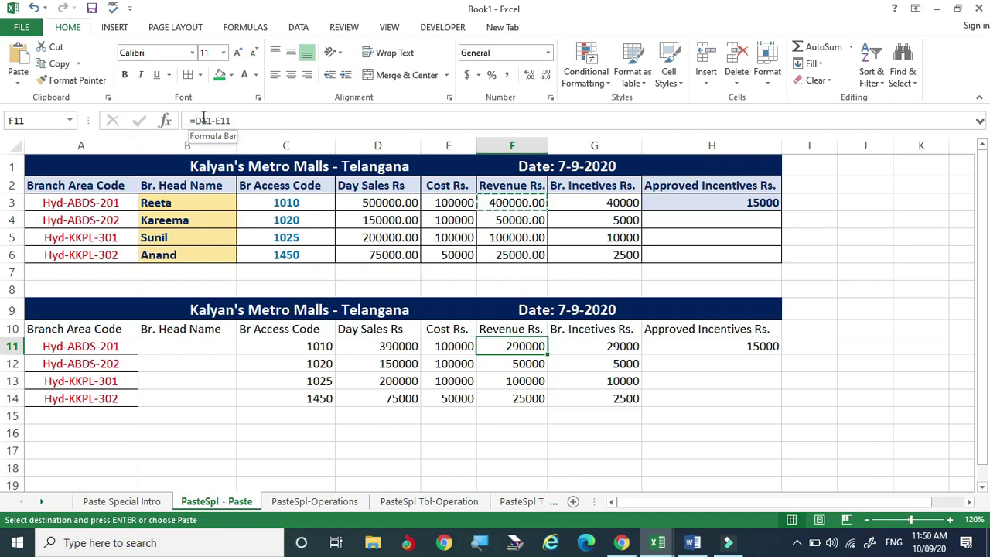
left_click(323, 115)
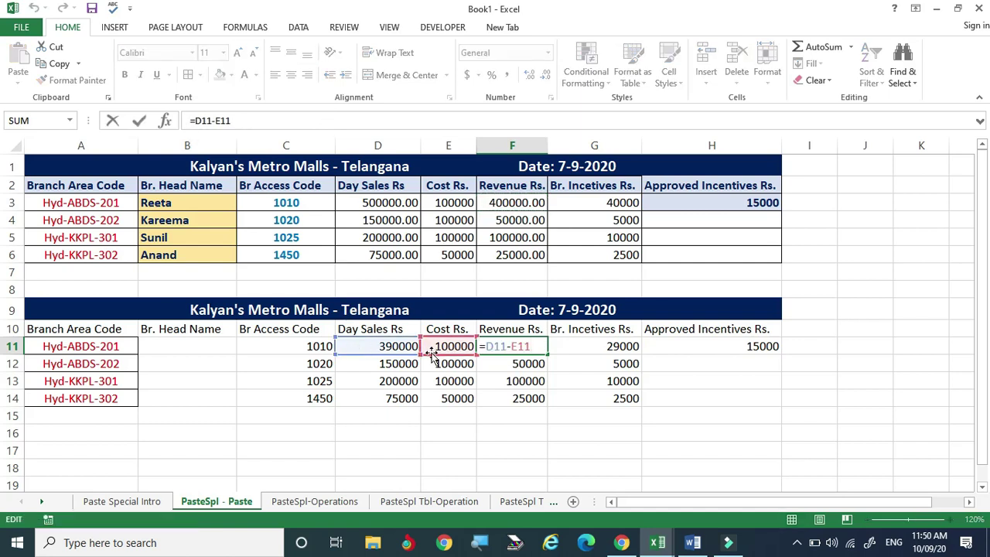
key("ctrl+Return")
- Compare F3's formula and the original Revenue values F3:F6 with the lower F11:F14
left_click(515, 201)
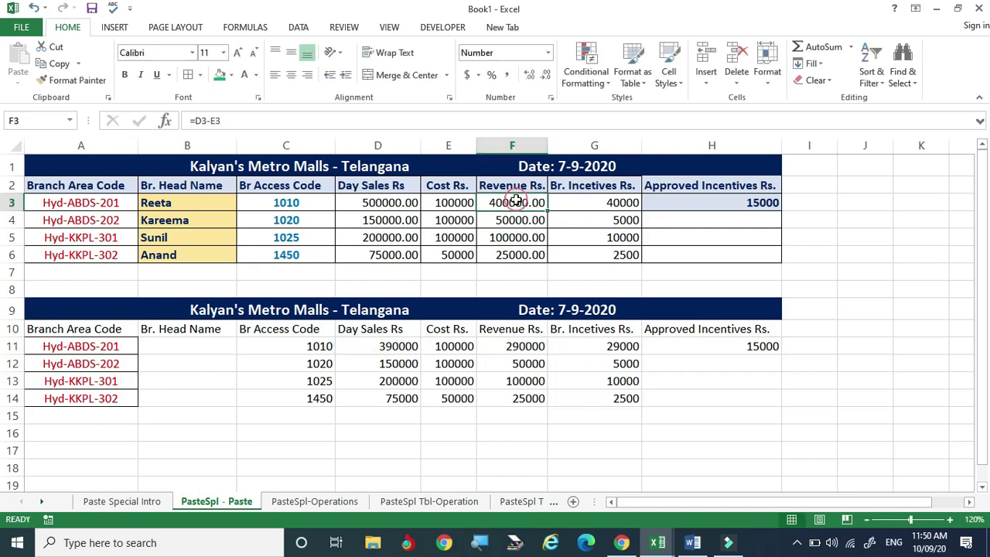
double_click(516, 200)
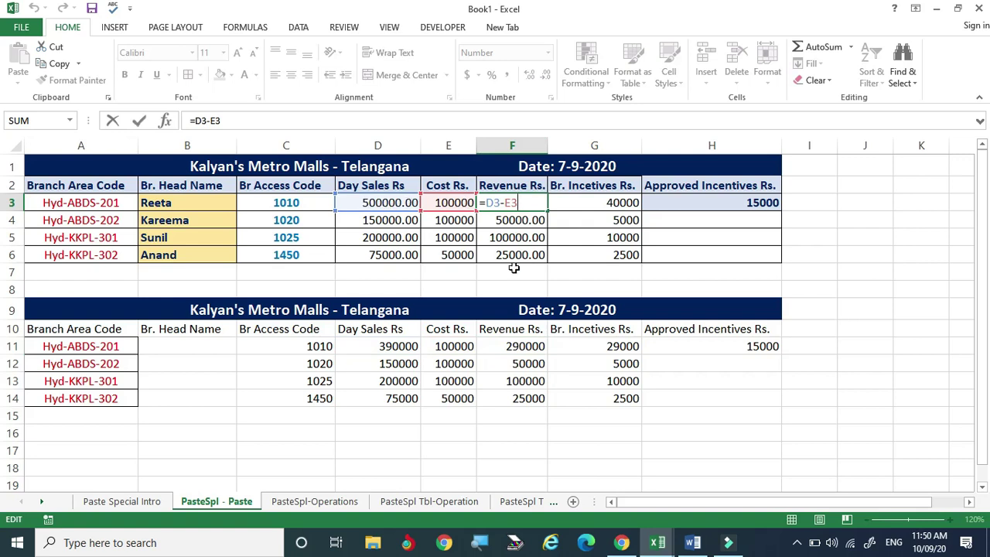
left_click(514, 276)
left_click(512, 203)
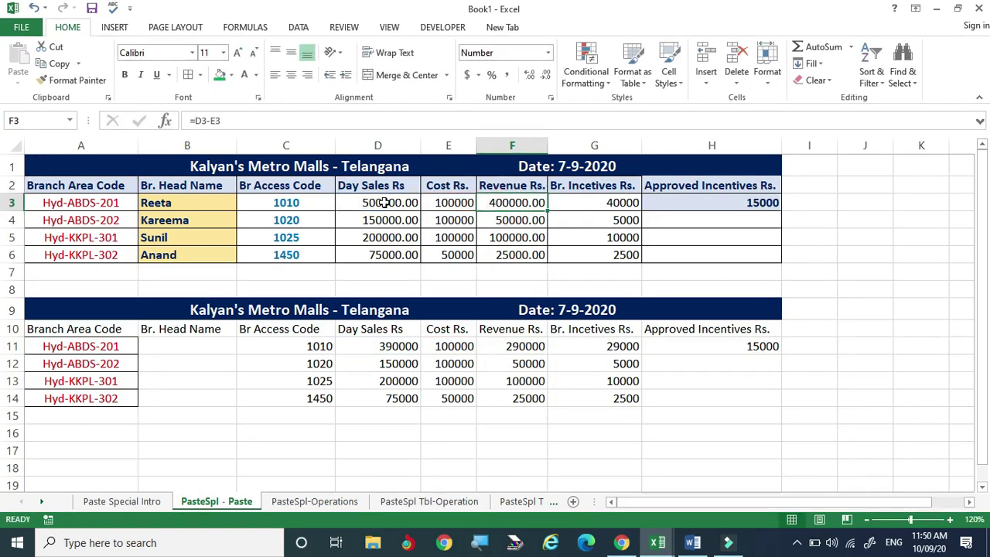
left_click(512, 345)
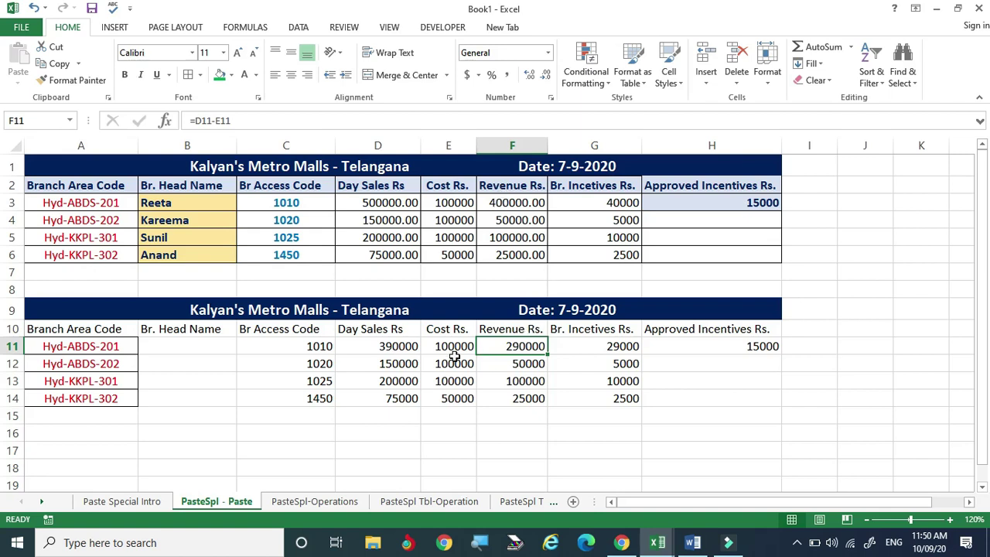
left_click_drag(512, 203, 516, 254)
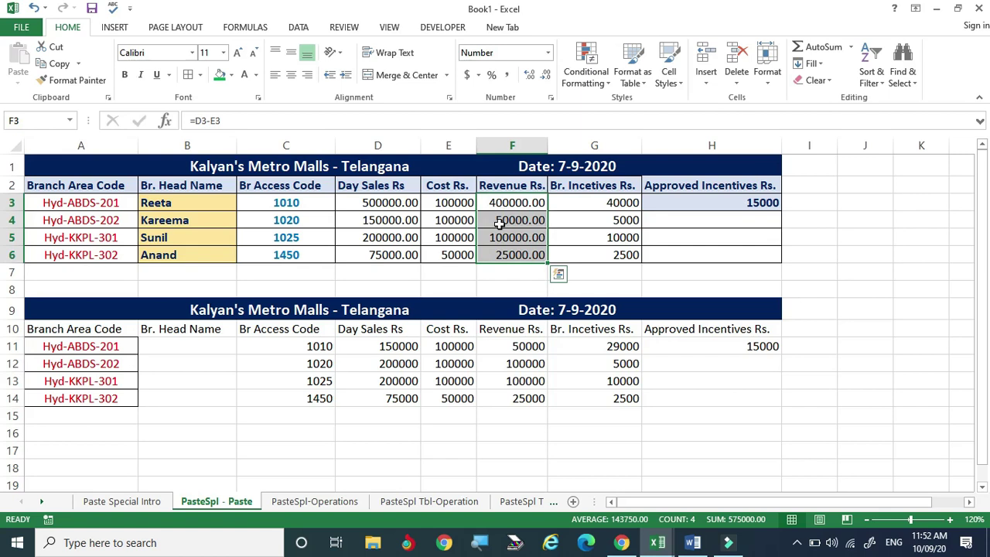
left_click_drag(508, 347, 505, 401)
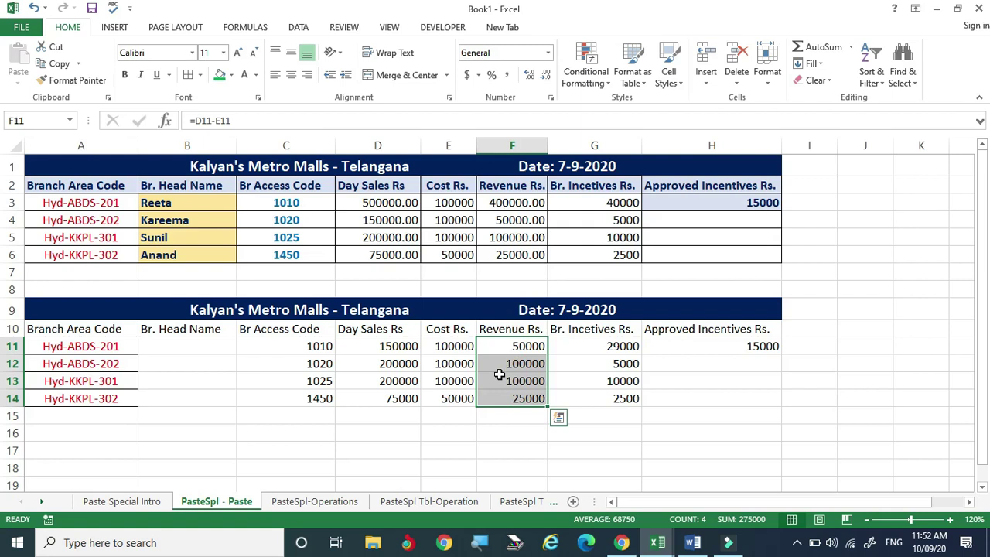
left_click(615, 289)
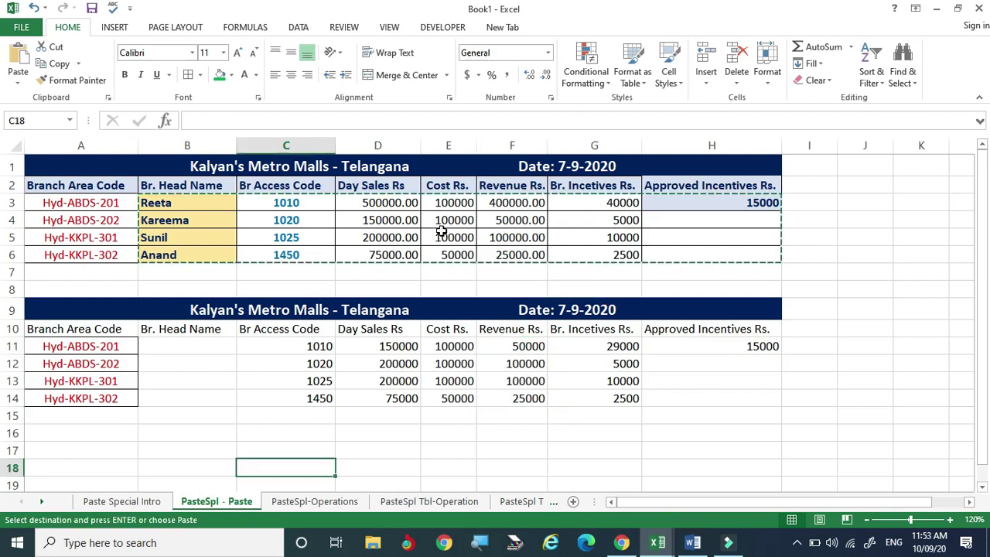
left_click(287, 203)
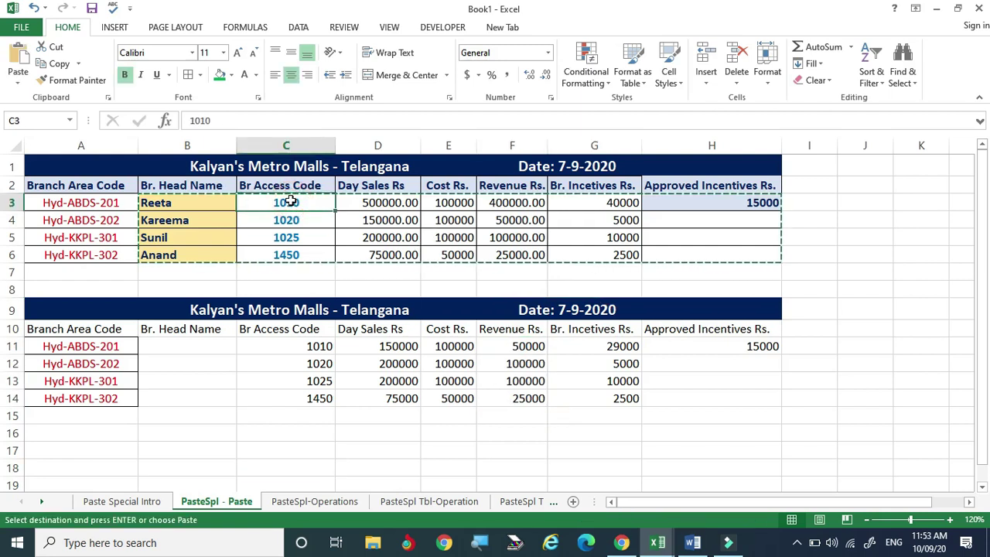
key("Escape")
left_click(288, 202)
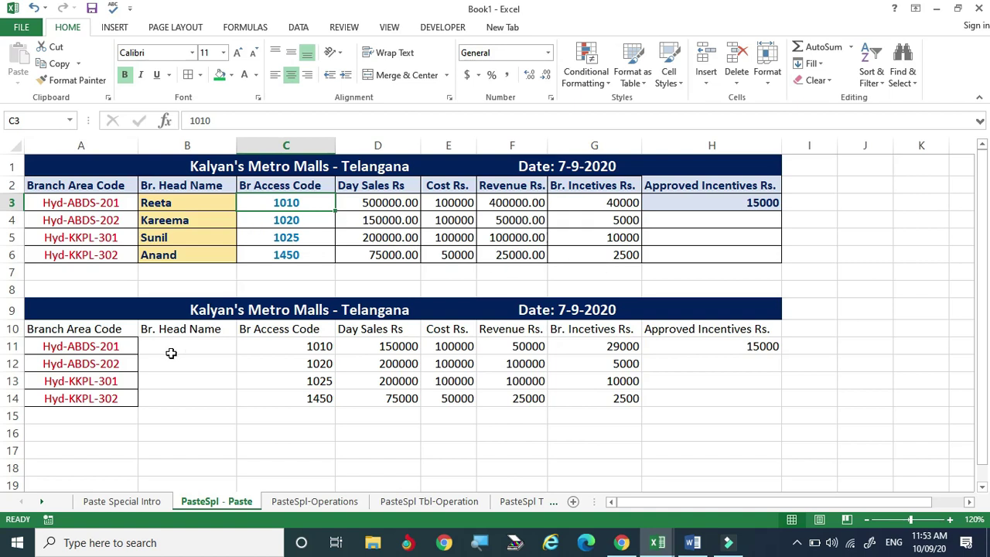
left_click(284, 203)
type("5050")
key("Return")
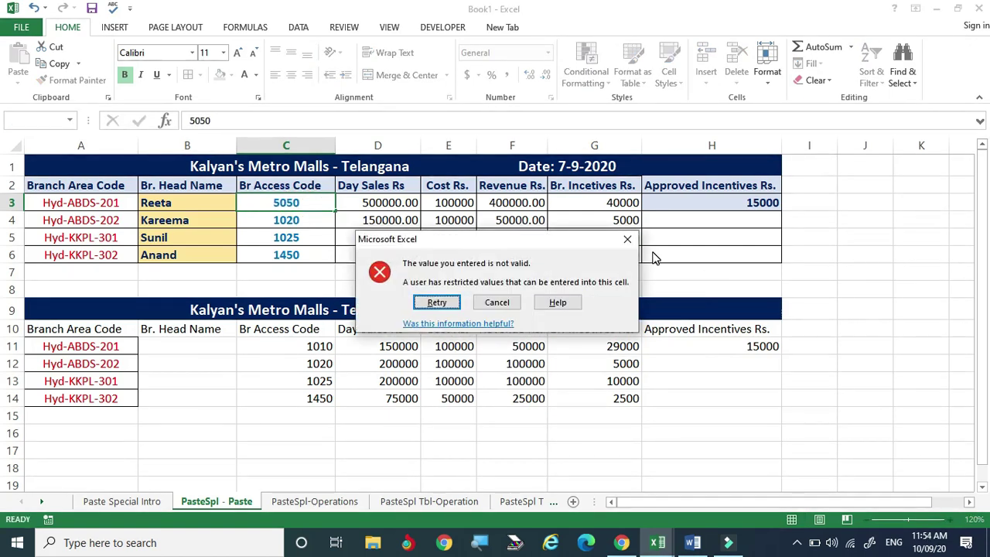
left_click(499, 306)
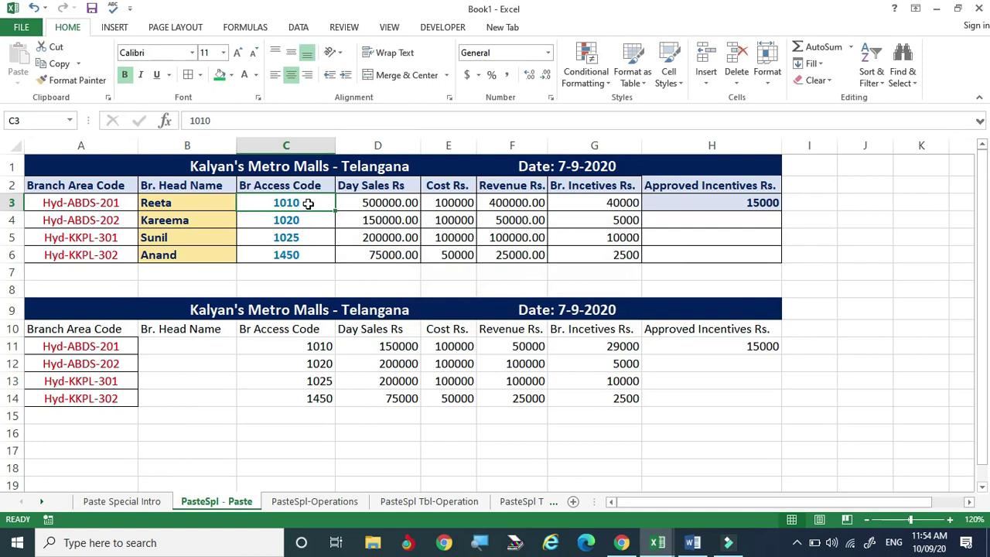
left_click(263, 187)
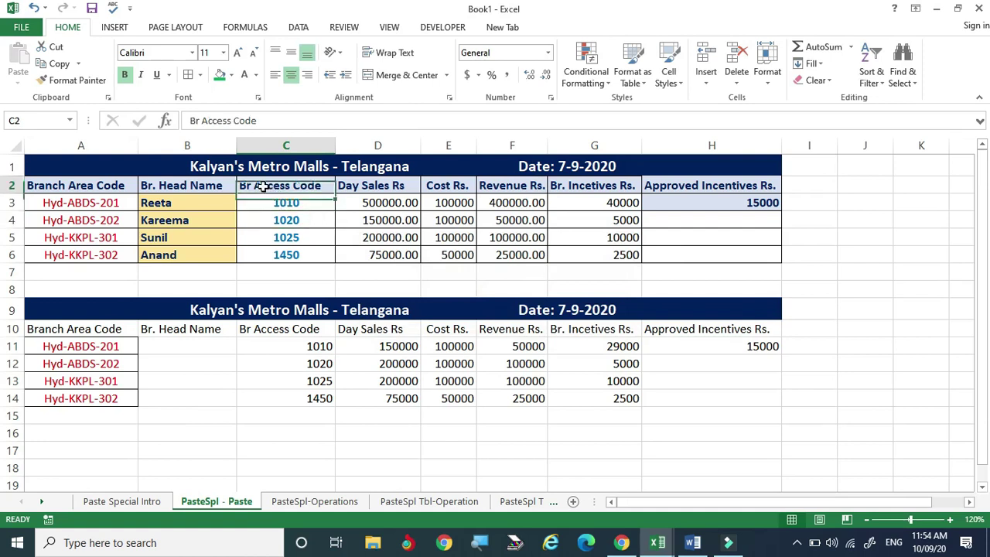
- Clear all contents and formatting from the lower access codes C11:C14
left_click(264, 340)
left_click_drag(307, 348, 317, 398)
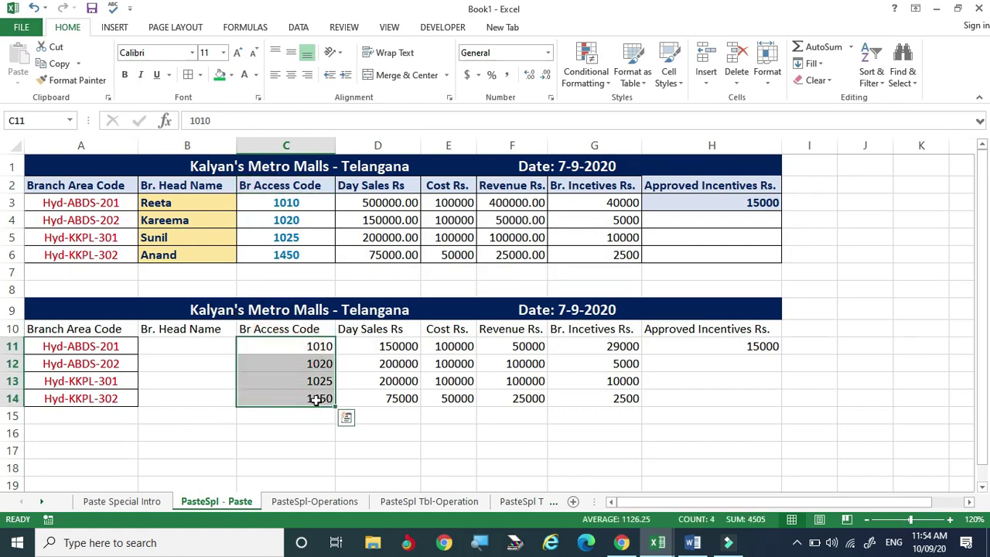
left_click(816, 81)
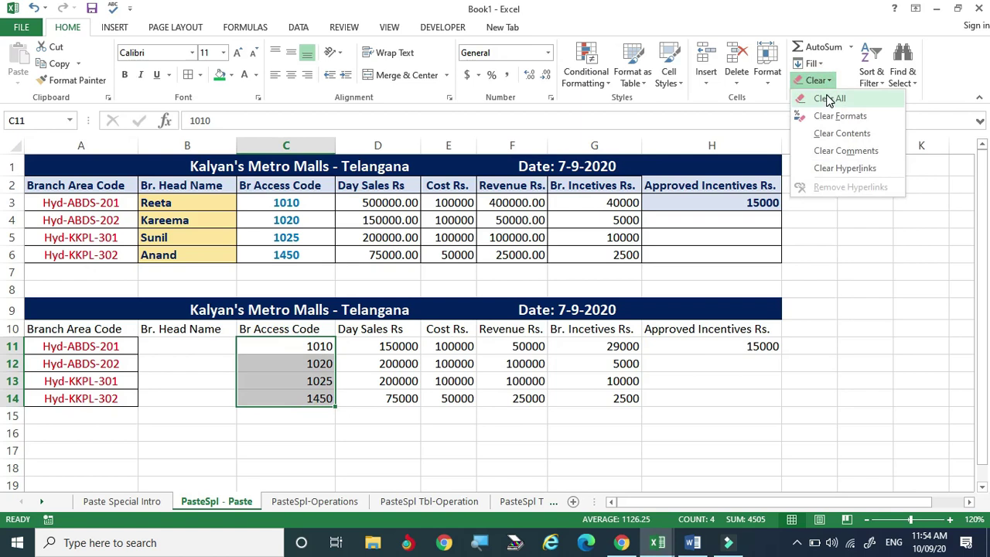
left_click(830, 92)
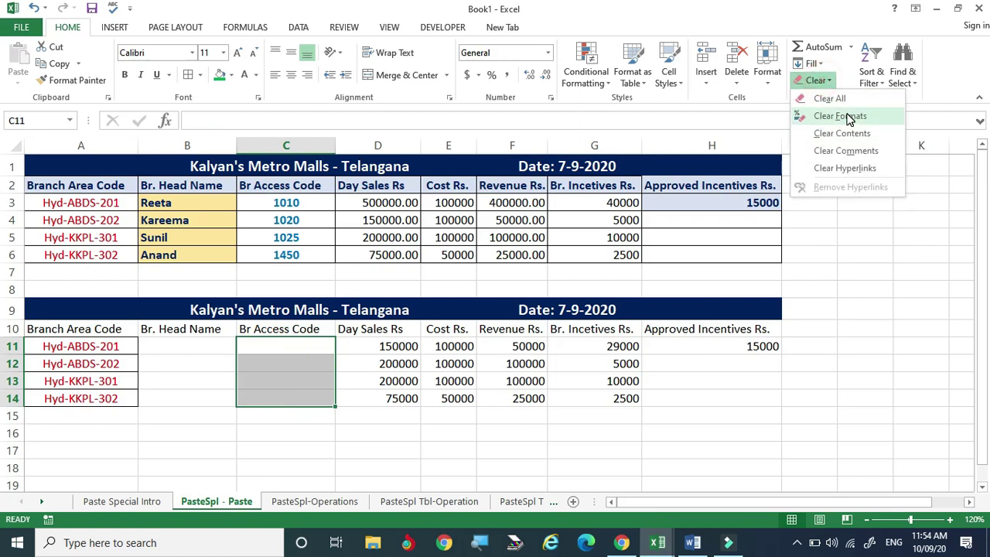
left_click(841, 109)
left_click(261, 434)
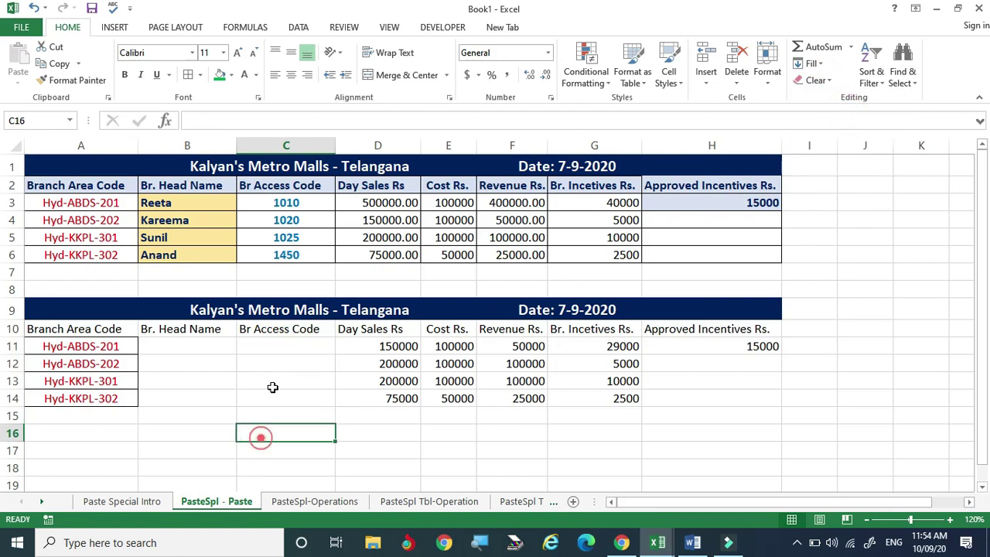
- Enter 55 as the access code in C11
left_click(287, 345)
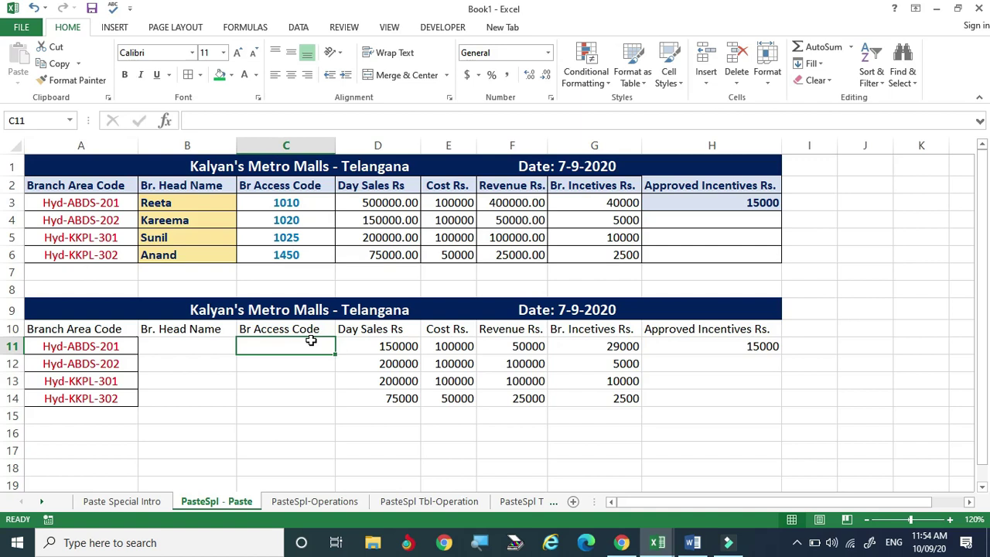
type("55")
key("Return")
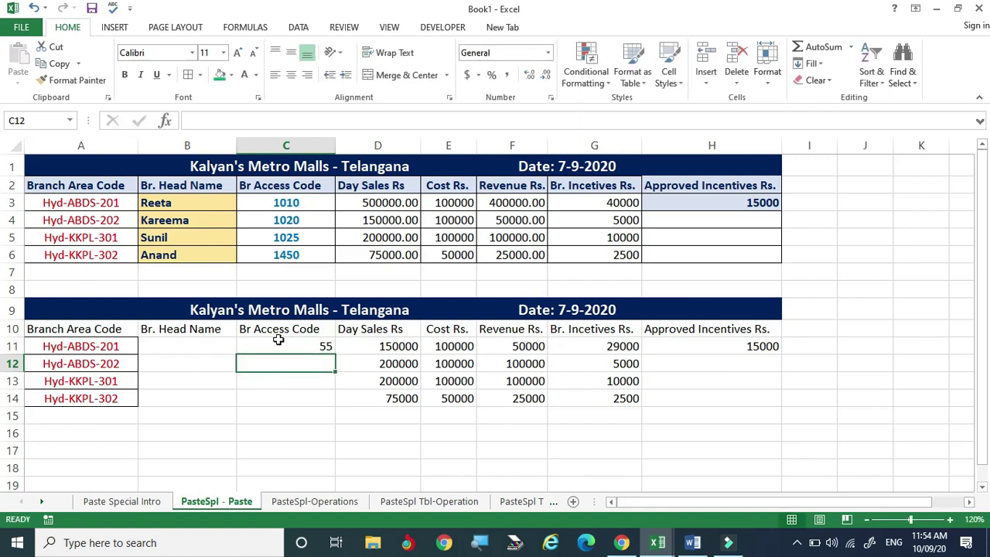
left_click(276, 338)
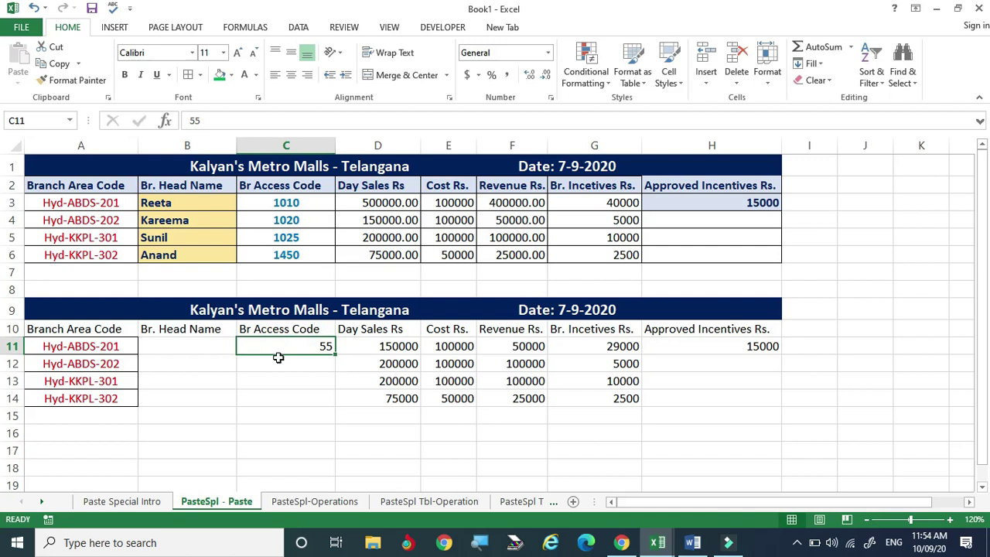
left_click(279, 398)
left_click(287, 345)
left_click(287, 347)
- Copy C3:C6 and paste only its data validation rule onto C11:C14
left_click_drag(301, 200, 300, 249)
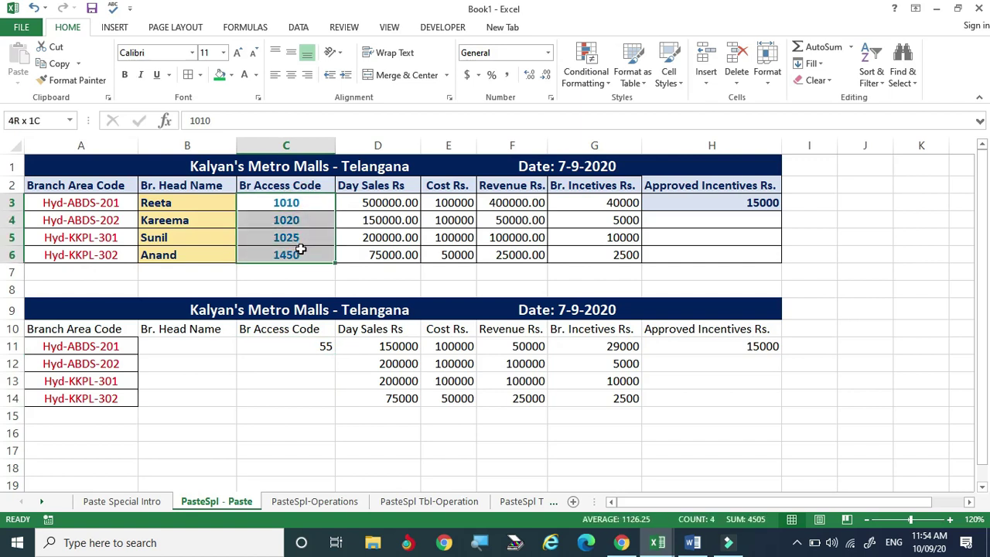
right_click(270, 225)
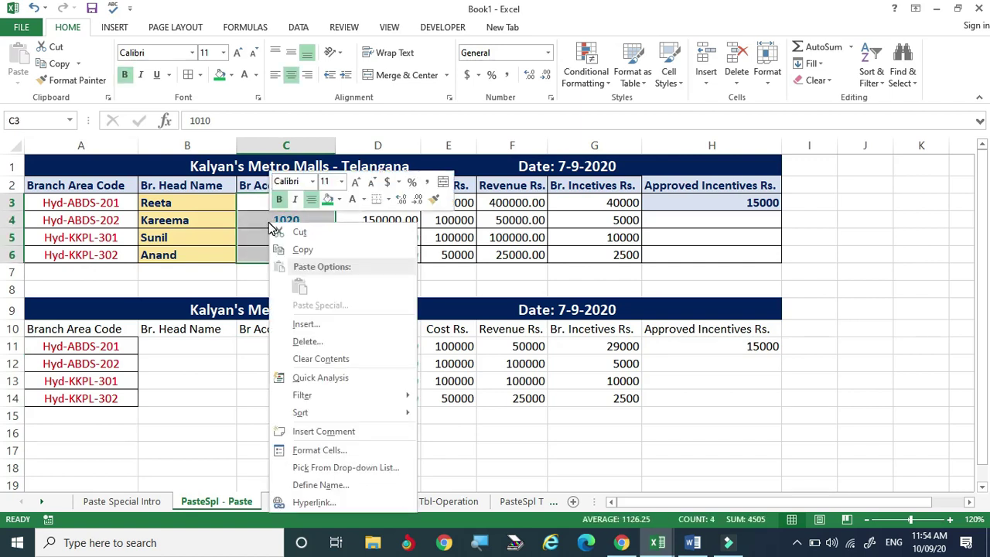
left_click(290, 249)
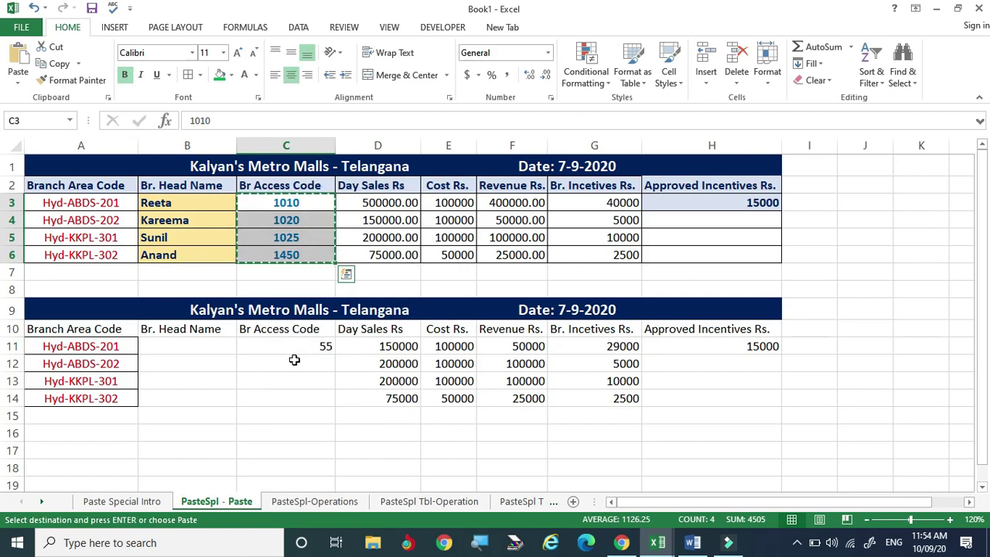
left_click_drag(289, 343, 287, 395)
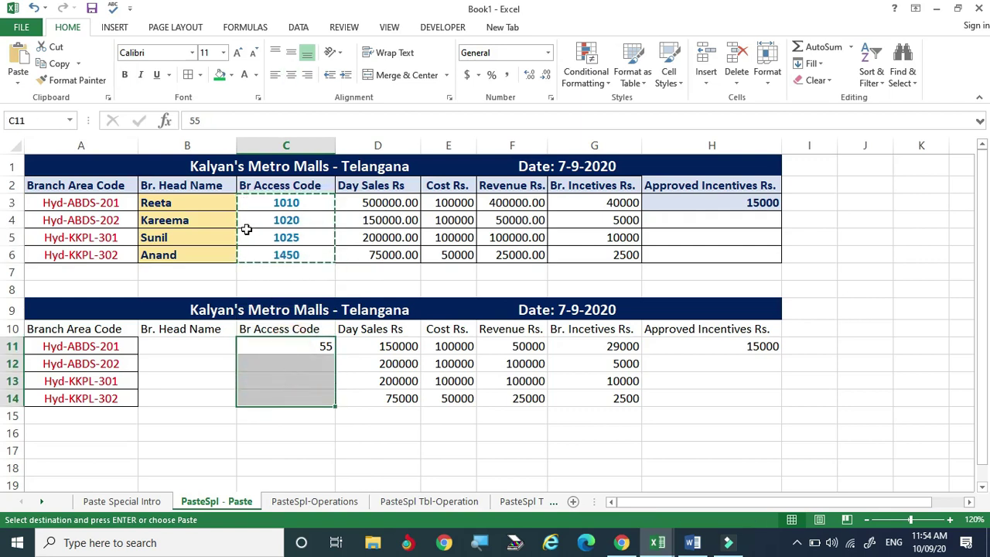
right_click(283, 360)
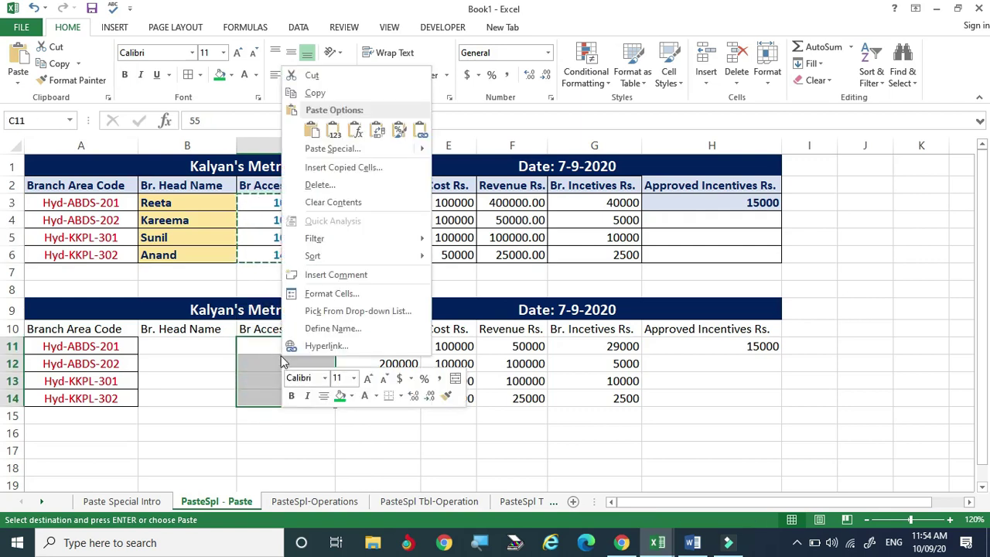
left_click(361, 149)
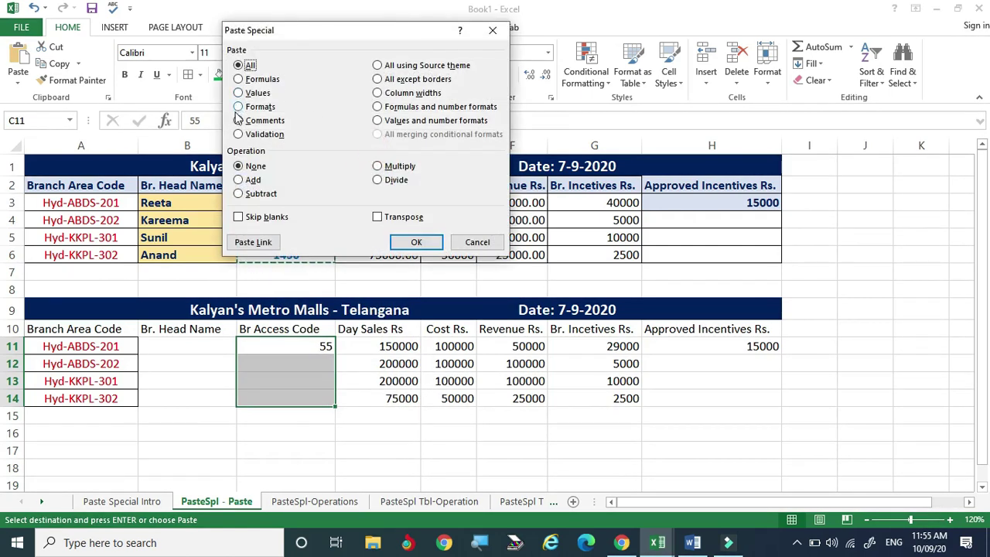
left_click(240, 134)
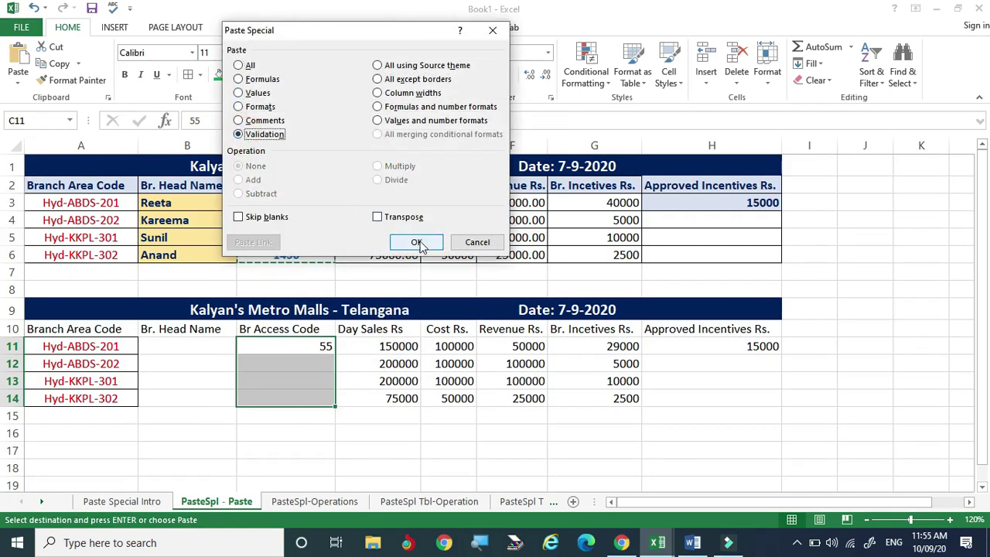
left_click(416, 242)
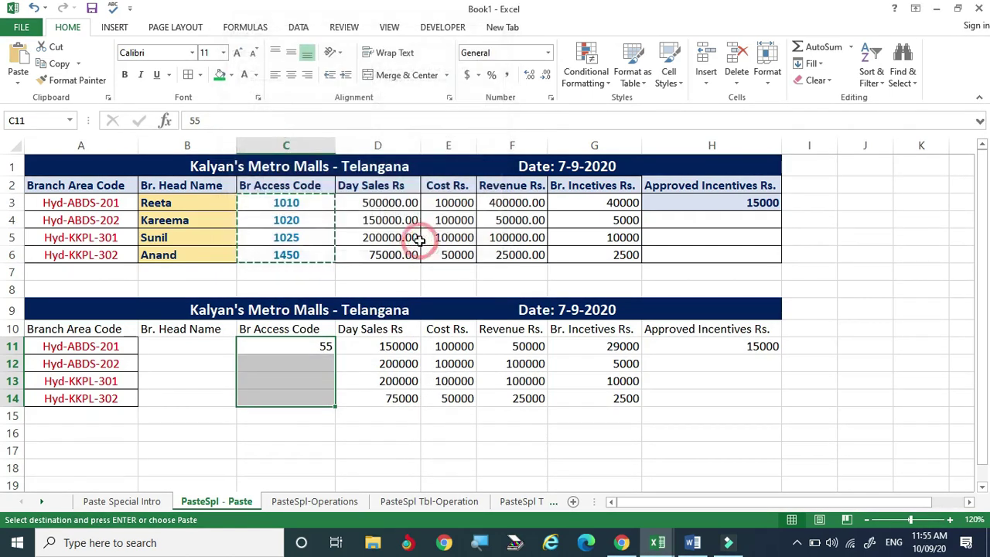
left_click(305, 430)
left_click(285, 349)
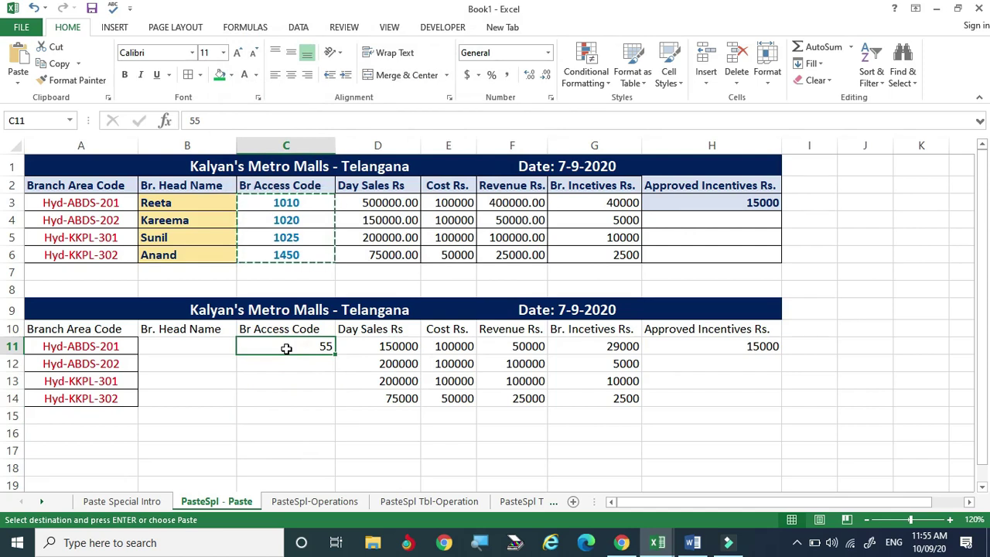
- Enter 555 in C11 and discard it after the validation rejects it
type("55")
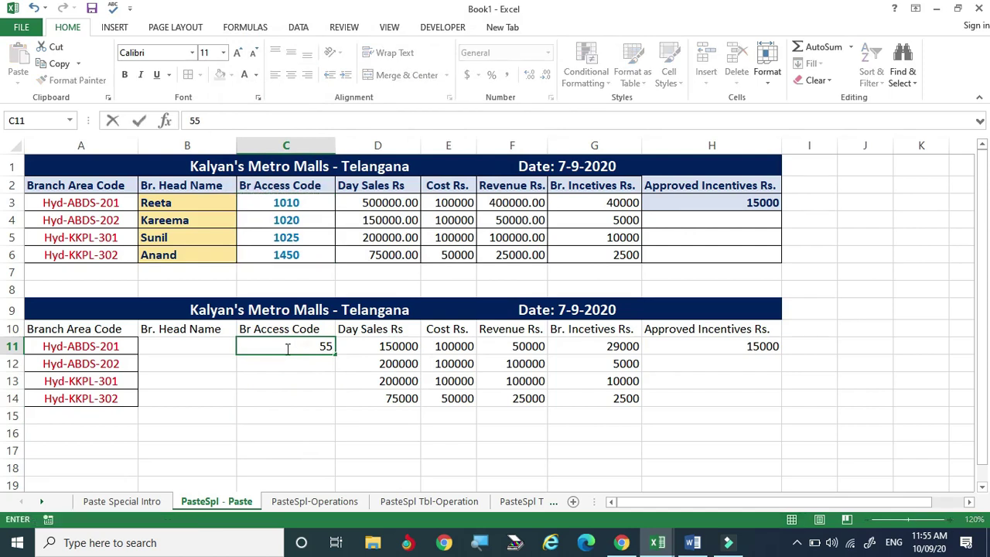
type("5")
key("Return")
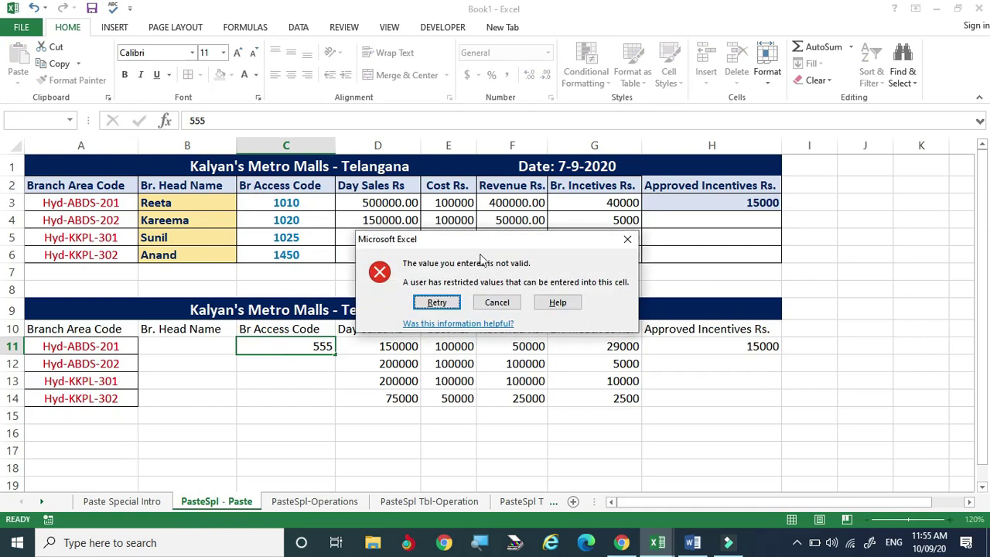
left_click(499, 303)
left_click_drag(296, 202, 294, 256)
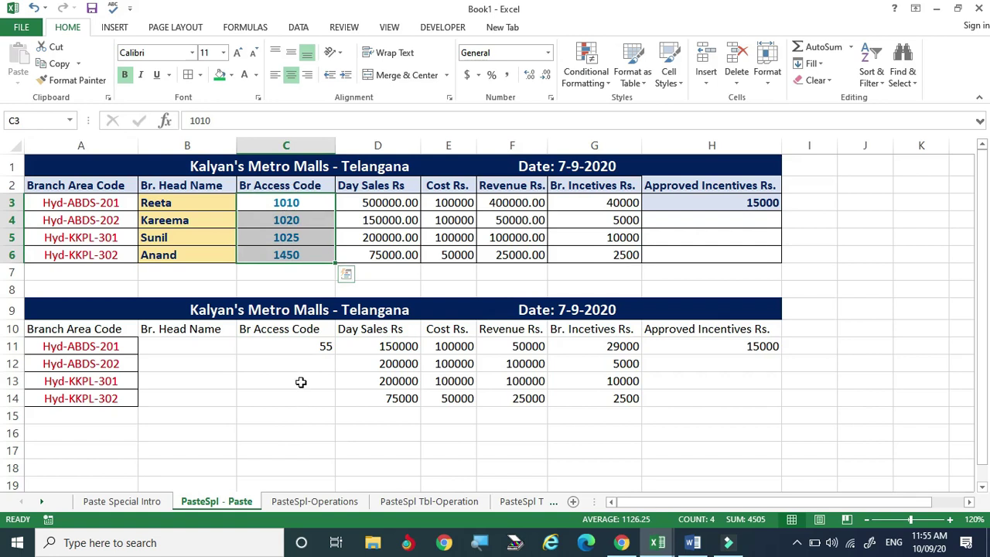
left_click(300, 347)
type("1000")
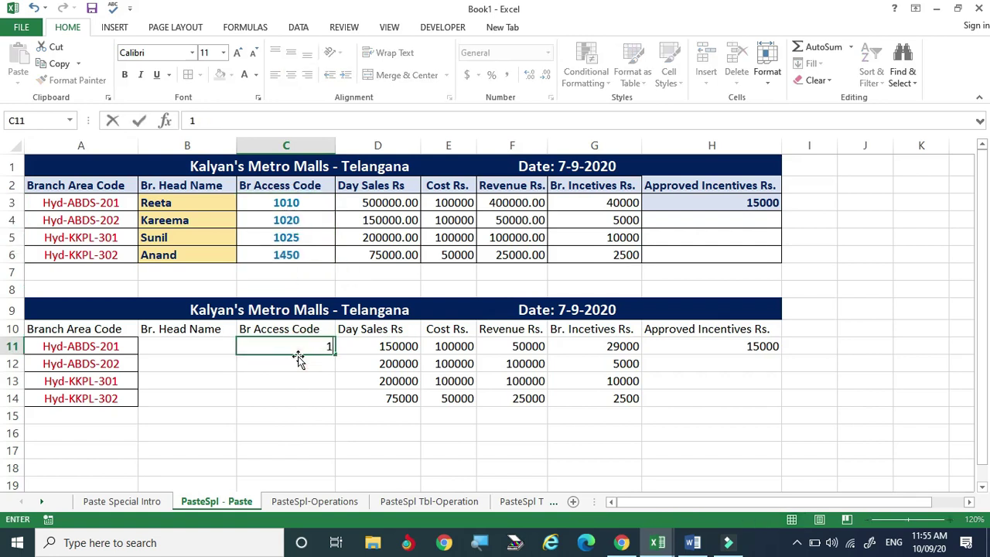
key("Return")
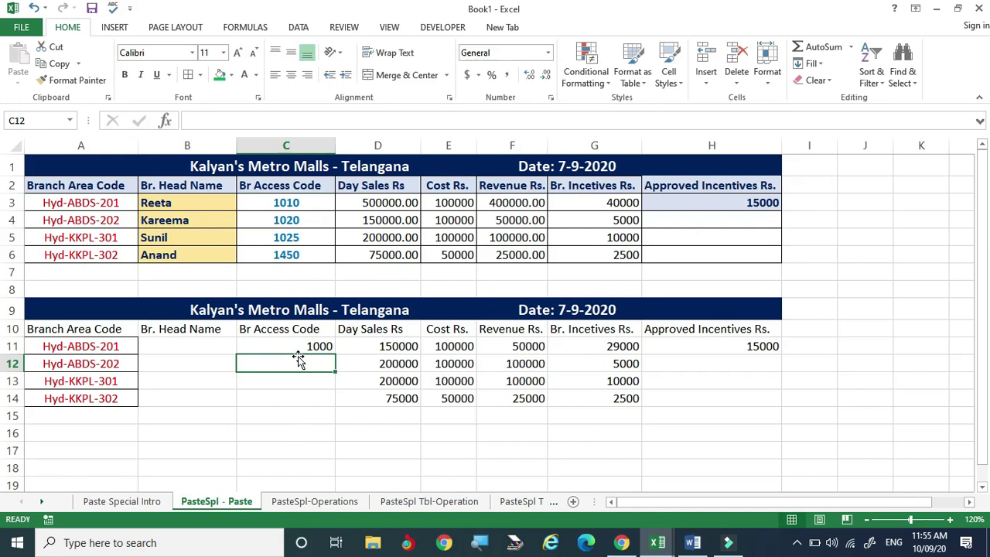
- Try 1999 in C12, discard the rejection, enter 1500, then start typing 1501
type("1999")
key("Return")
left_click(497, 303)
type("1500")
key("Return")
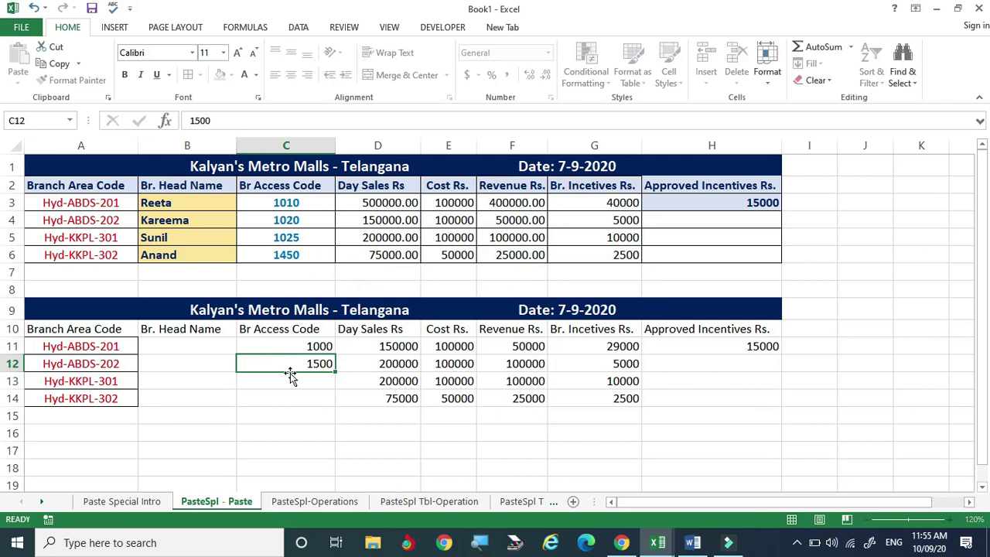
left_click(295, 366)
type("15")
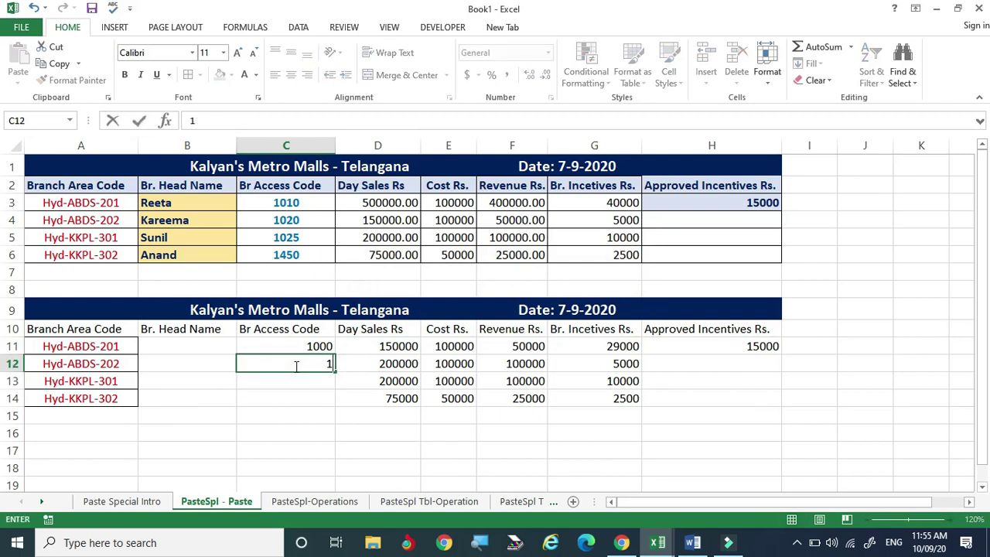
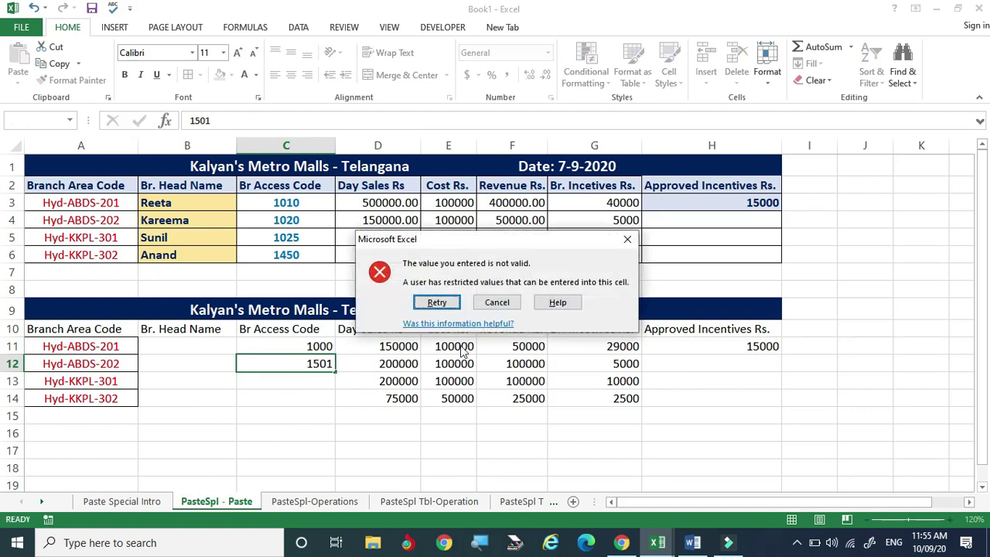
- Cancel the rejected 1501 entry, copy C11, and close Paste Special without pasting
left_click(508, 306)
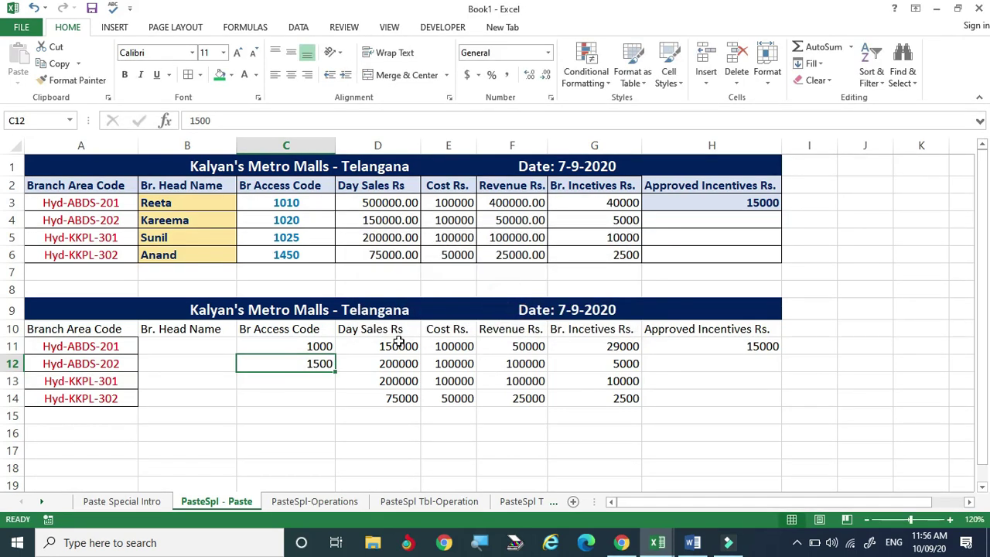
left_click(305, 380)
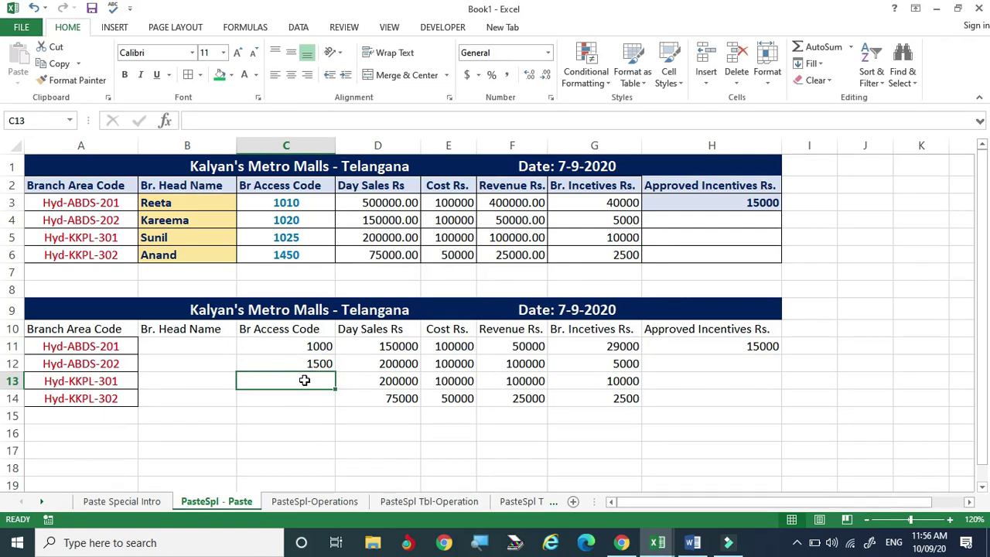
key("Up")
key("Up")
key("ctrl+c")
key("ctrl+alt+v")
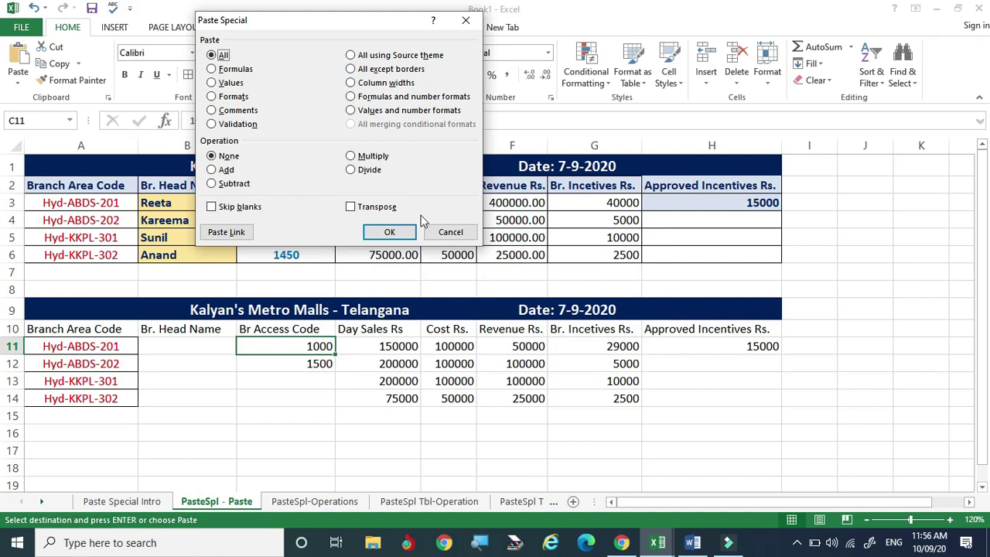
left_click(452, 232)
- Select the lower table's cells B10:H14 and bring up the Clear options
left_click_drag(158, 327, 722, 394)
left_click(816, 81)
left_click(816, 80)
left_click(816, 80)
- Clear all contents and formatting from B10:H14, then copy the upper table's branch data
left_click(830, 99)
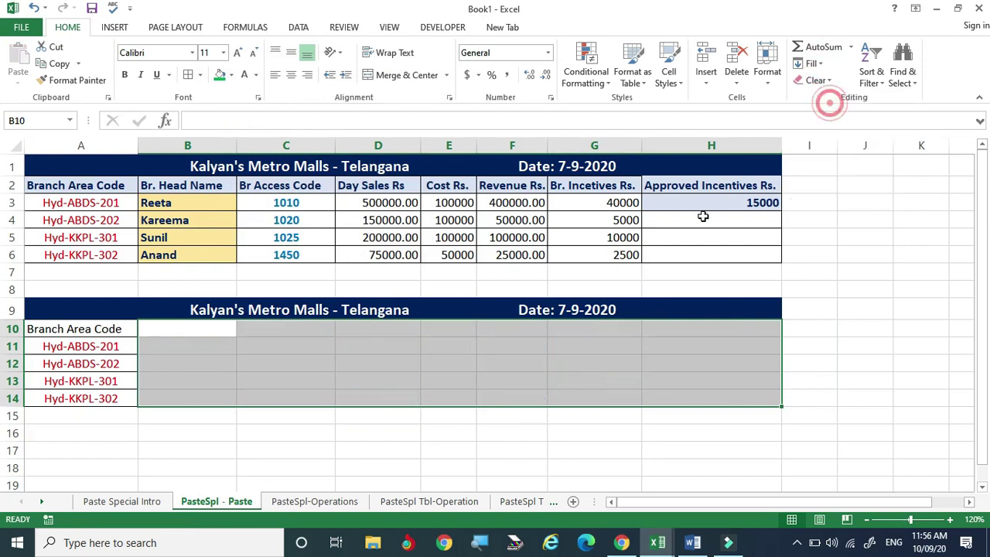
left_click(268, 433)
left_click_drag(186, 199, 730, 256)
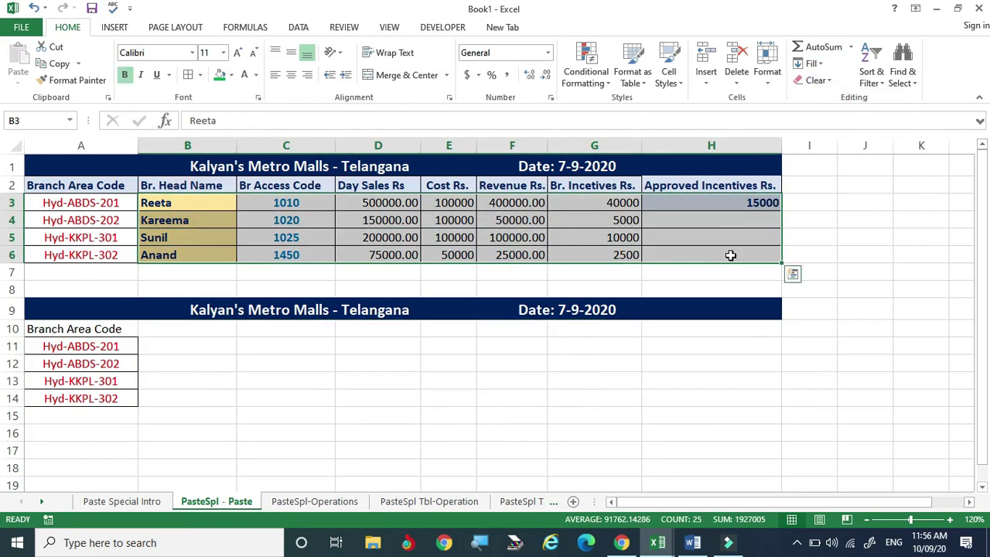
key("ctrl+c")
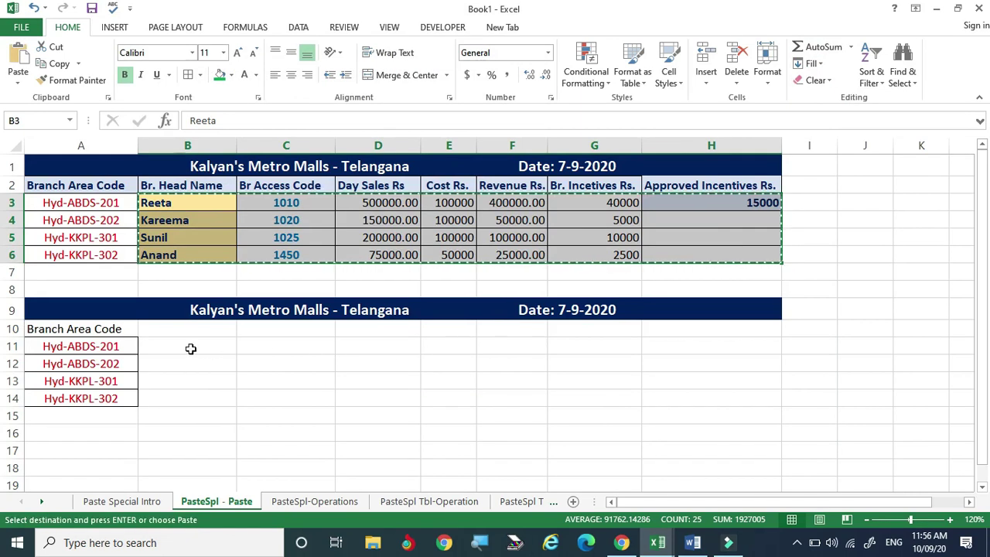
- Paste Special the copied table into B10 with All, formatting included
left_click(191, 331)
right_click(192, 331)
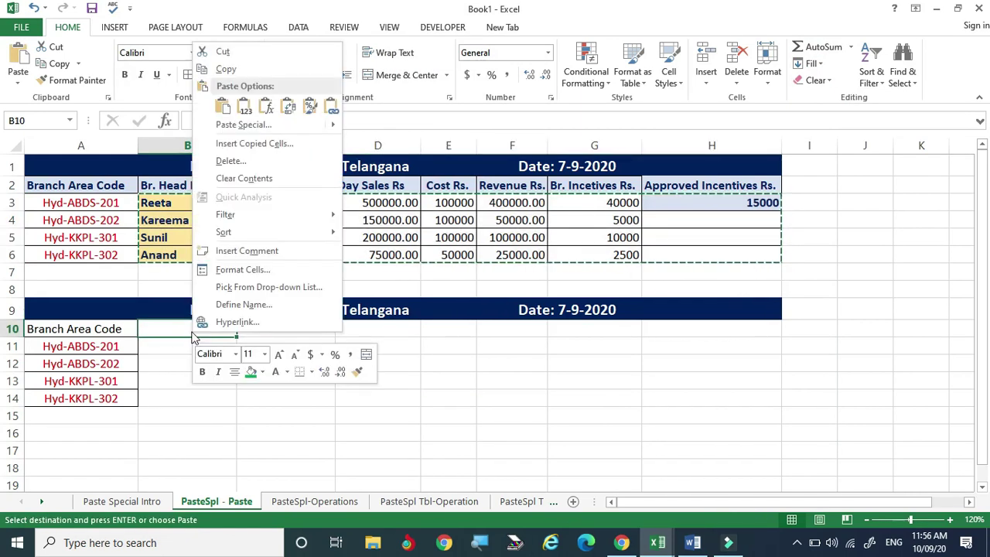
left_click(250, 124)
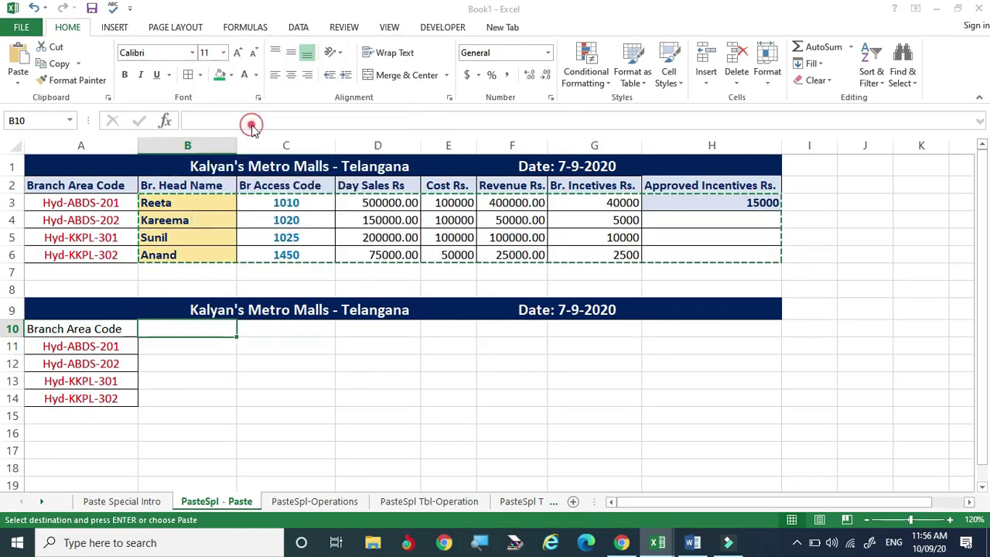
left_click_drag(240, 9, 617, 160)
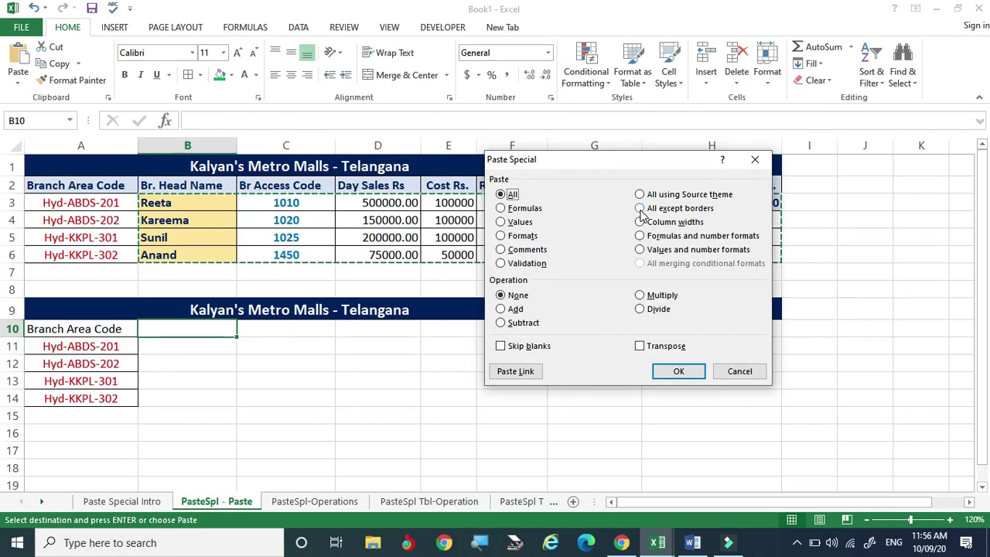
left_click(678, 372)
left_click(346, 449)
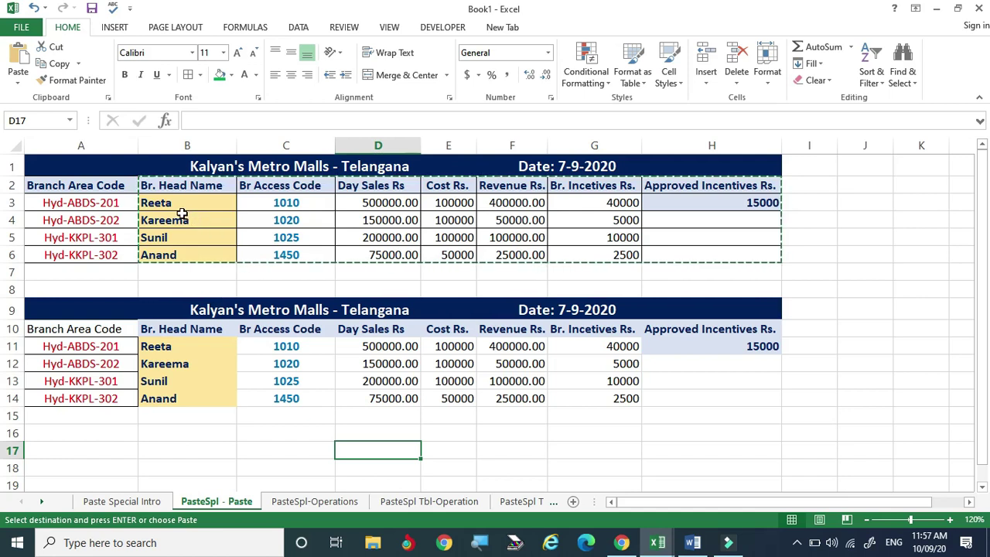
- Select the pasted block from B10 and close Paste Special without pasting
left_click(178, 327)
key("ctrl+shift+End")
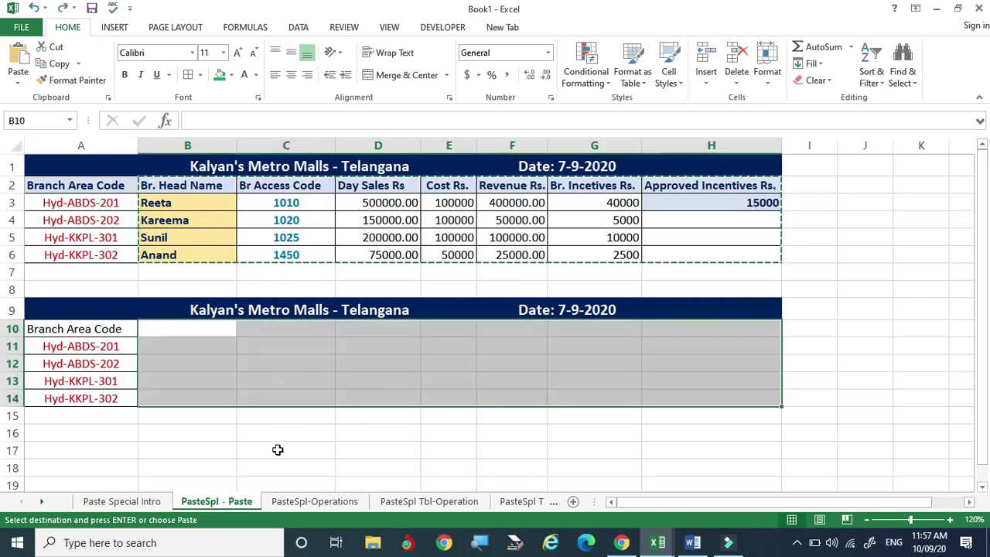
key("ctrl+alt+v")
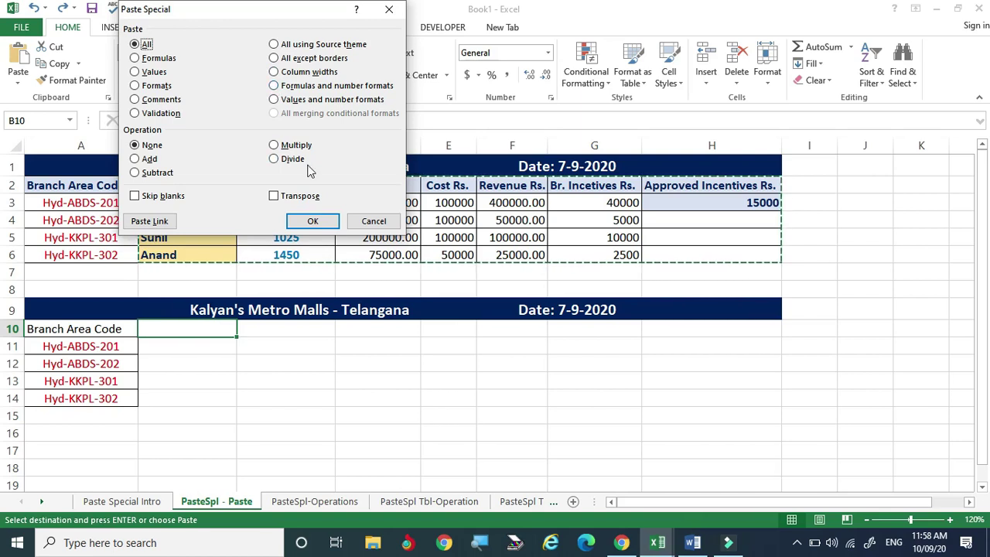
left_click(309, 221)
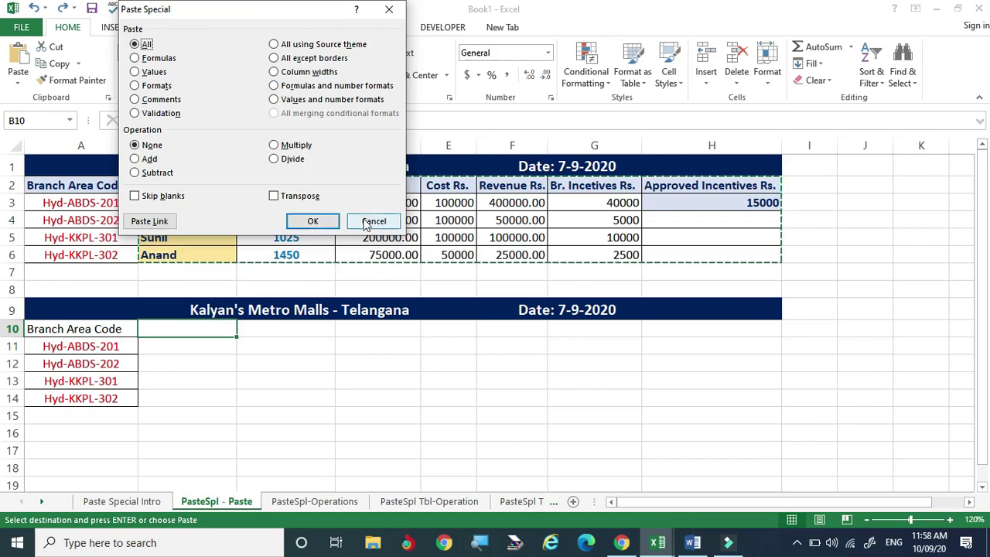
left_click(190, 330)
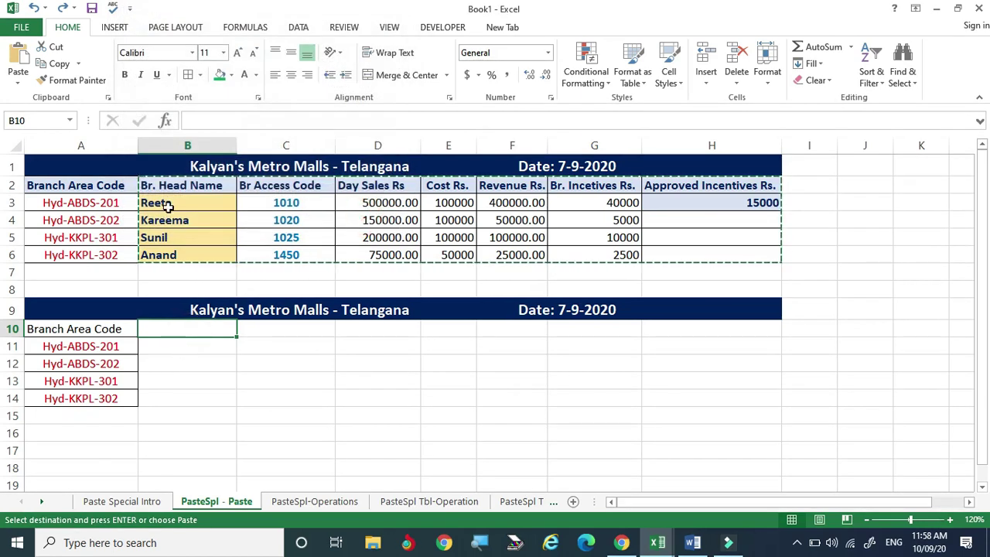
- Paste the upper table into B10 as Formulas and number formats only, without cell formatting
left_click_drag(162, 188, 746, 261)
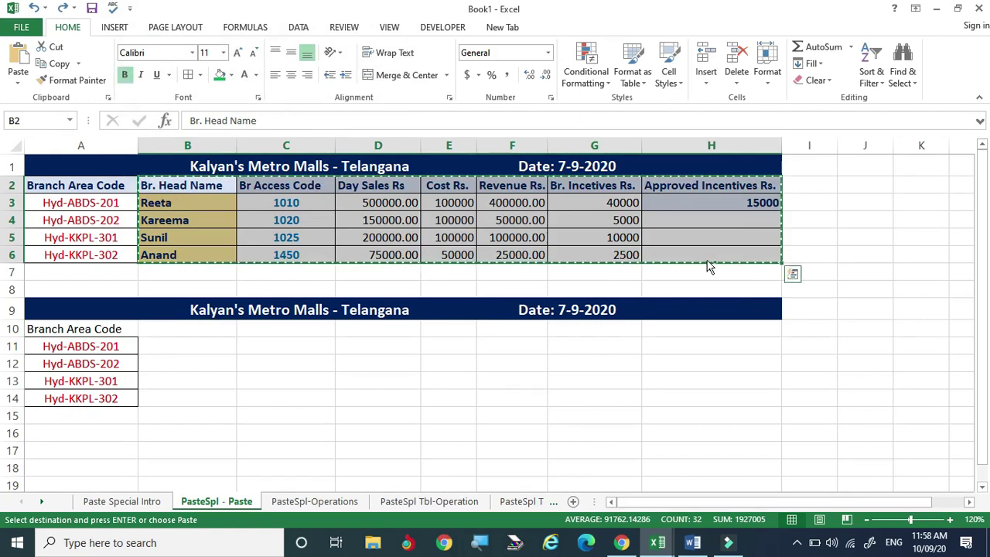
left_click(186, 327)
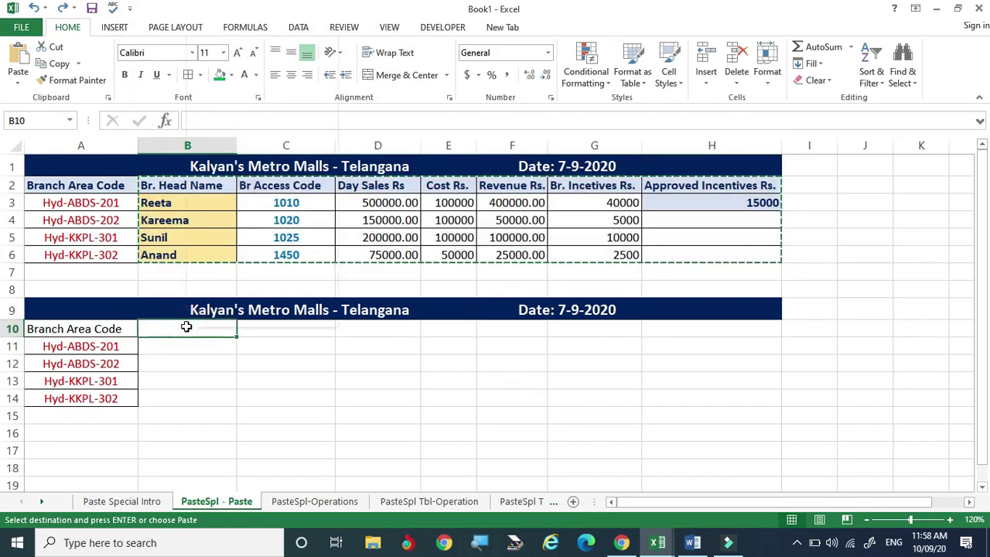
right_click(187, 327)
left_click(270, 120)
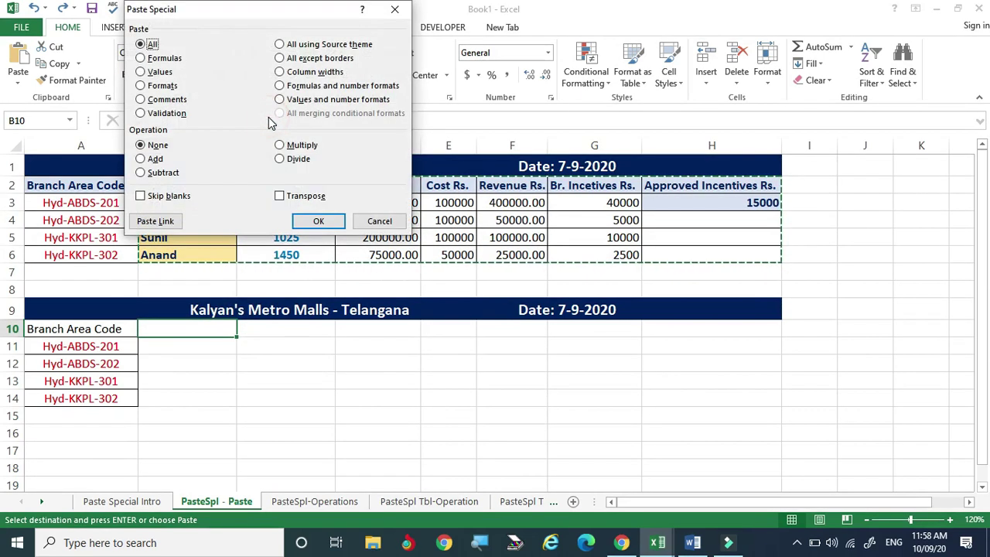
left_click(325, 87)
left_click(320, 220)
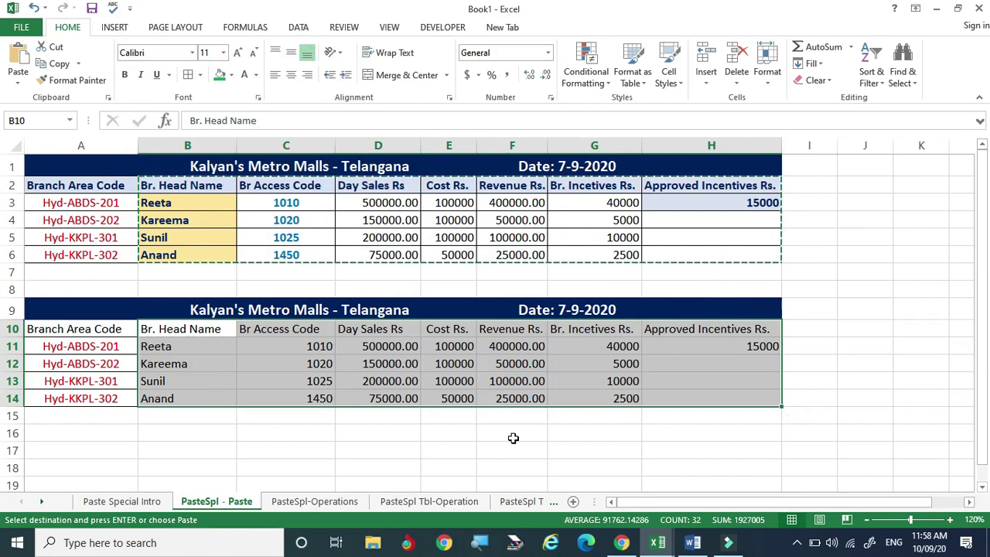
- Compare the Revenue formulas in F3 and F11 and the incentive formula in G3, then select F11:F14
left_click(521, 201)
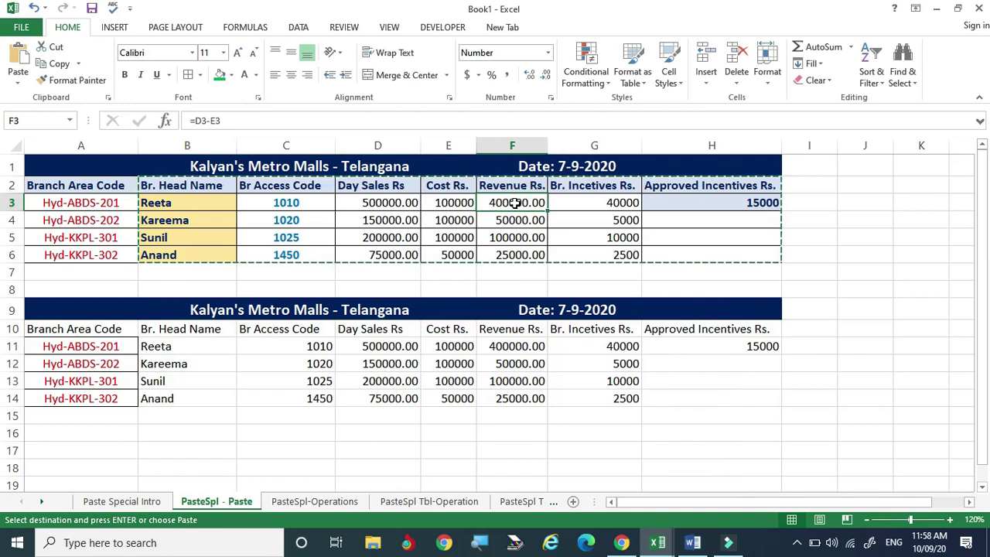
key("Down")
key("Down")
key("Down")
key("Down")
key("Down")
key("Down")
key("Down")
key("Down")
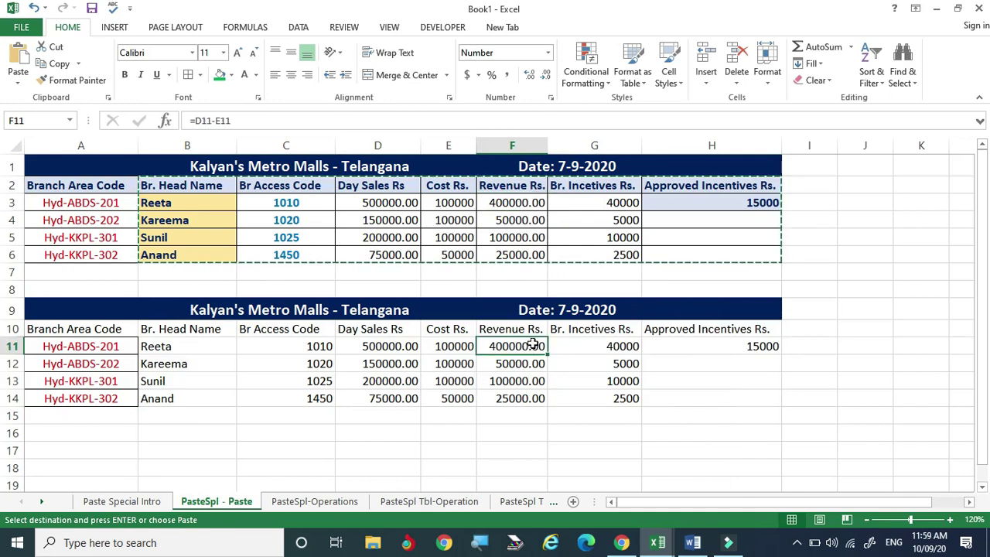
left_click(617, 186)
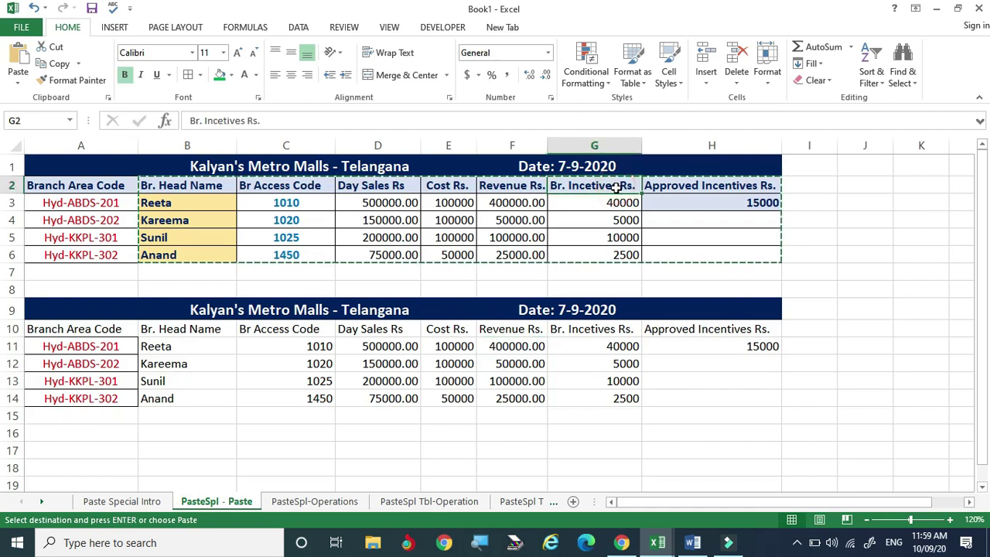
left_click(600, 204)
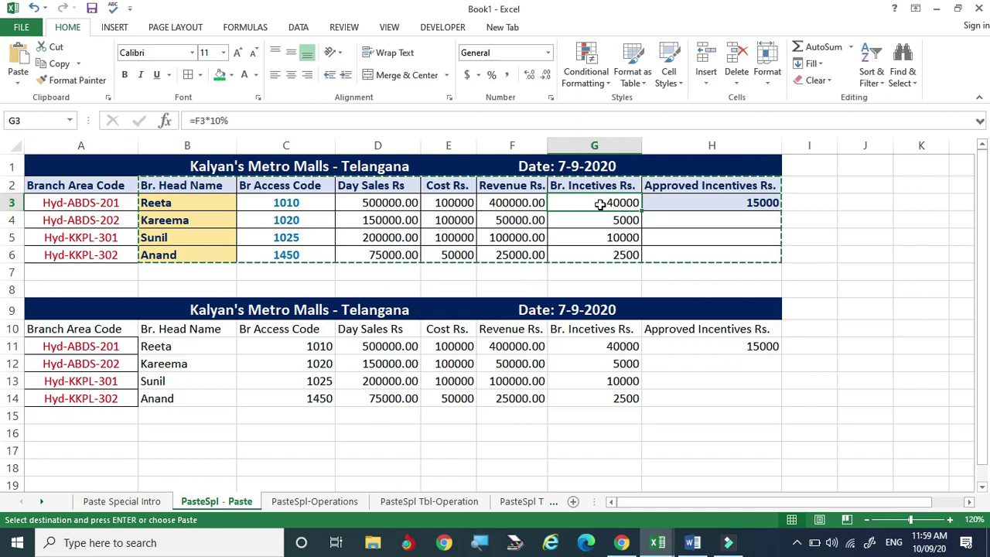
left_click_drag(515, 347, 513, 396)
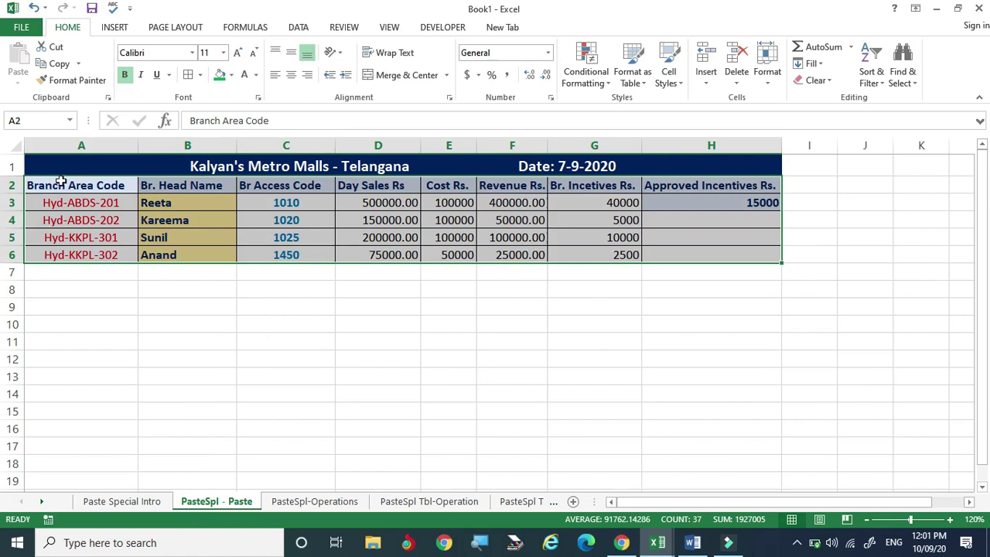
- Copy A2:H6 and Paste Special it into A10 with Transpose turned on
key("ctrl+c")
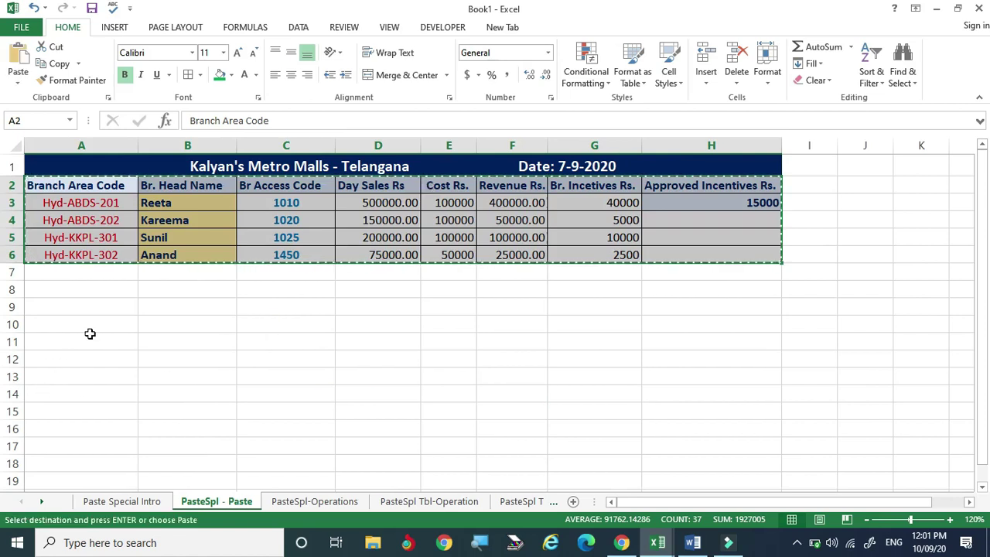
left_click(123, 316)
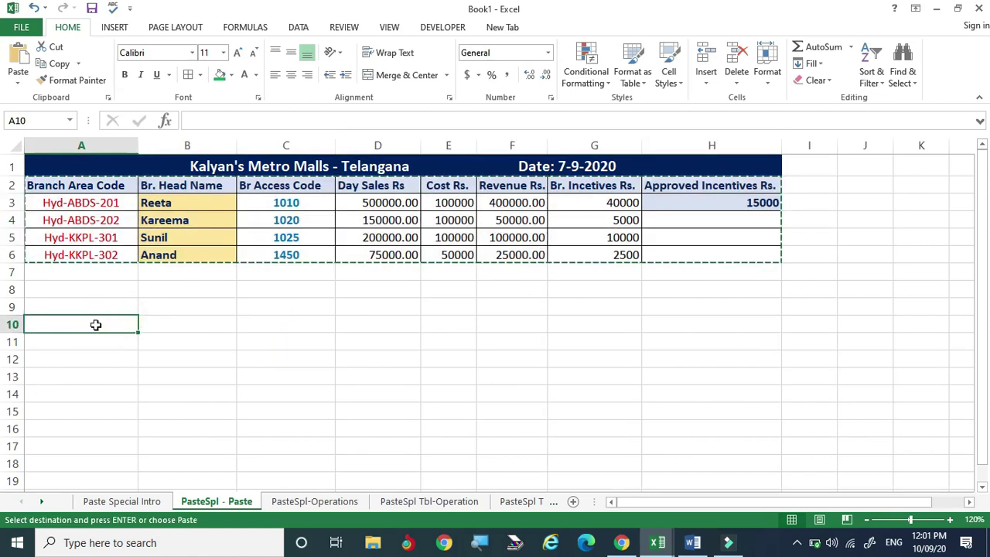
right_click(97, 325)
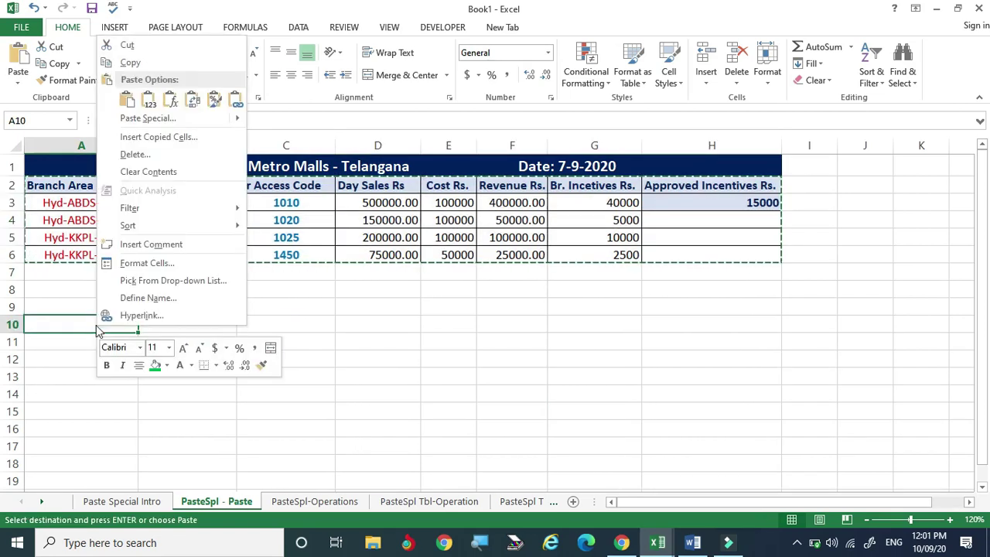
left_click(145, 118)
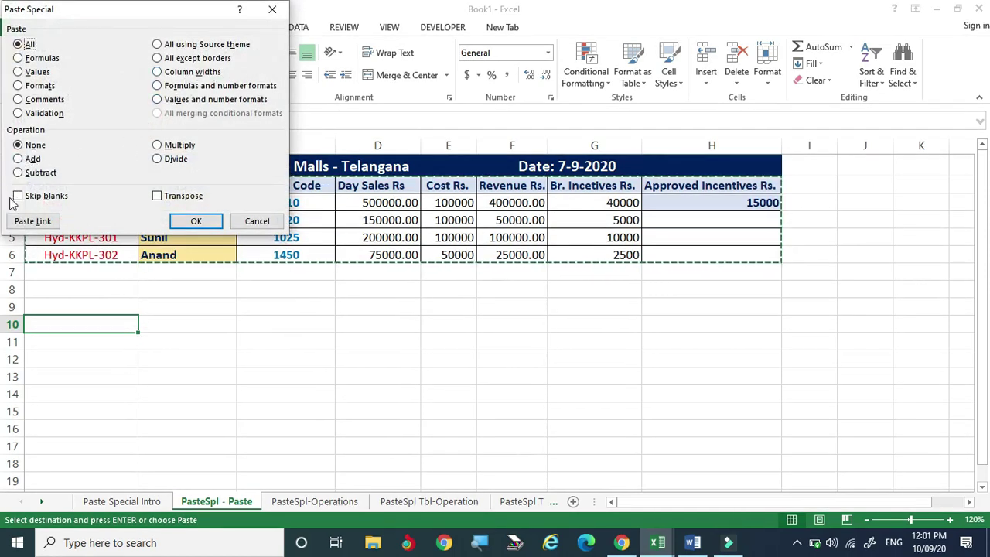
left_click(157, 197)
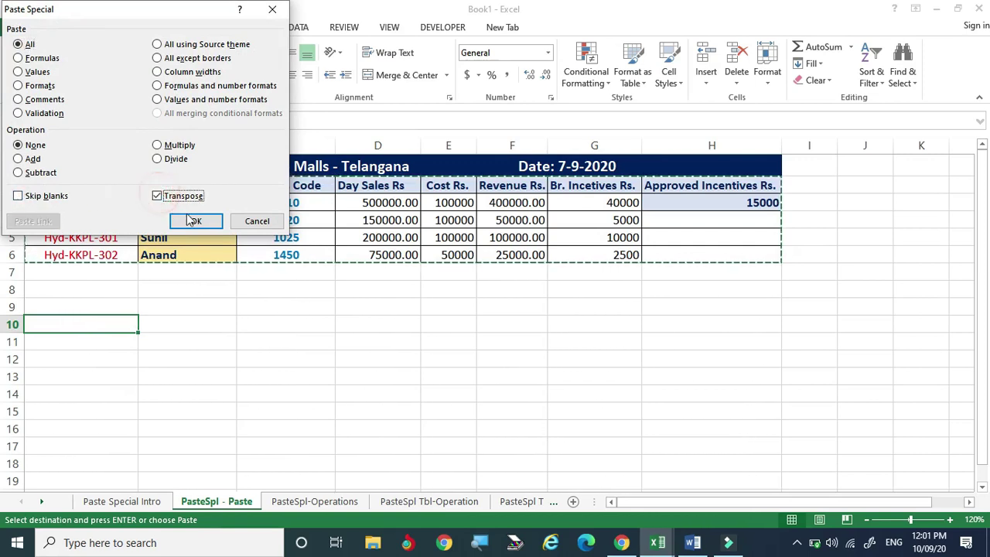
left_click(195, 220)
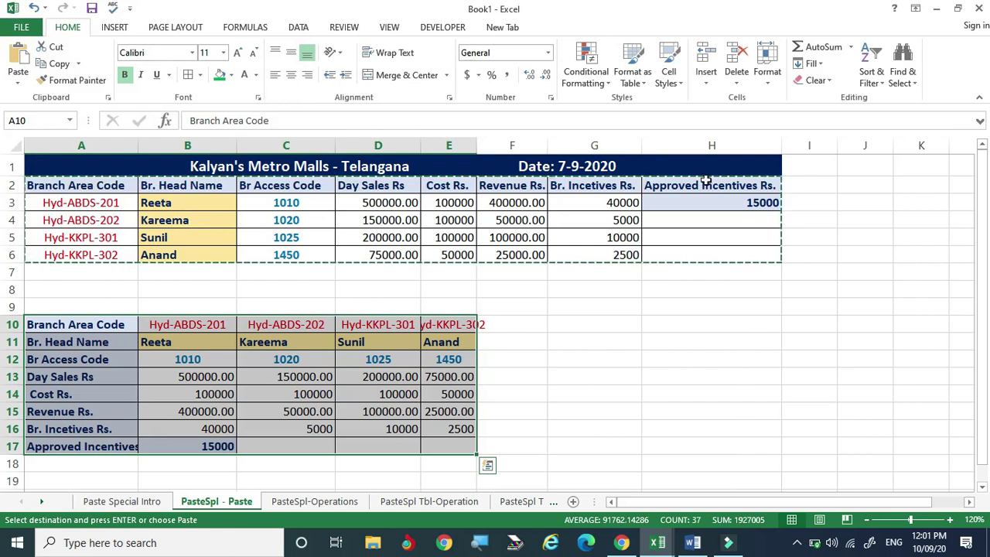
- Compare the transposed headings A11:A17 and codes B10:E10 with the original A2:A5
left_click_drag(99, 341, 89, 442)
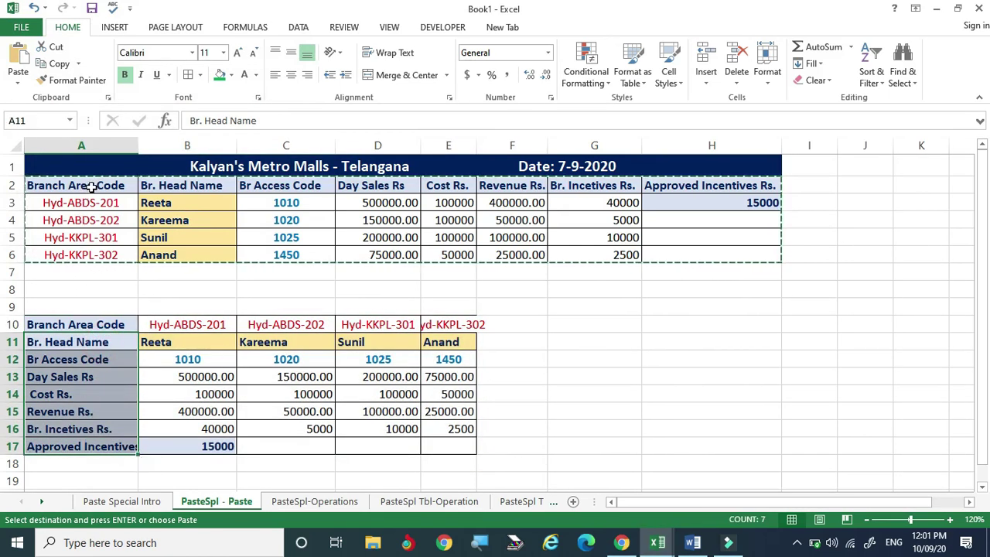
left_click(91, 186)
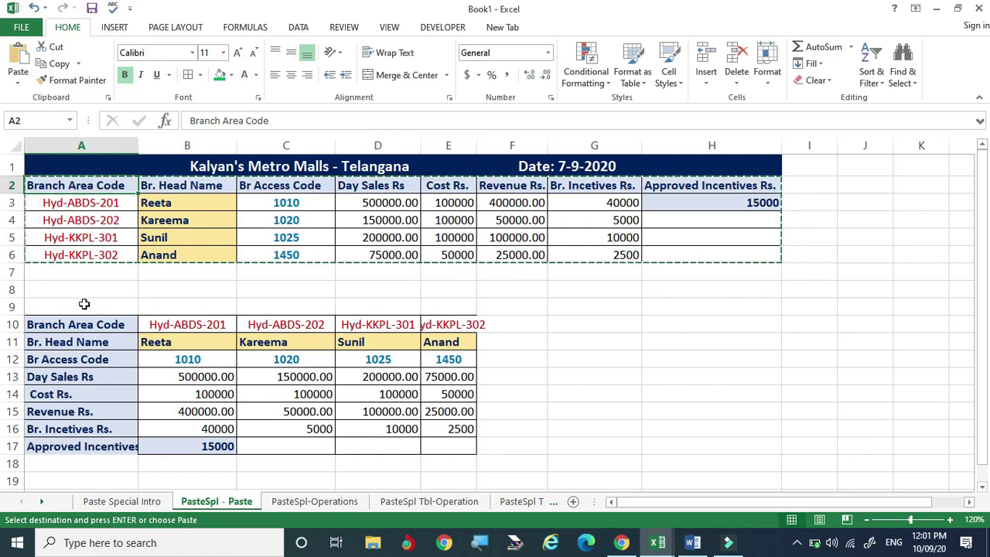
left_click_drag(77, 203, 80, 254)
left_click_drag(160, 325, 456, 325)
left_click(636, 360)
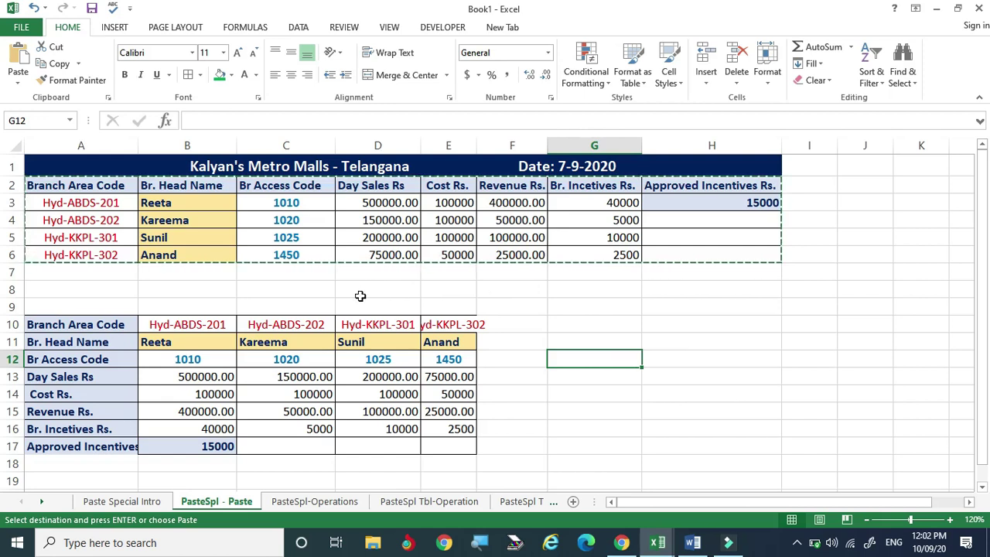
key("ctrl+Page_Up")
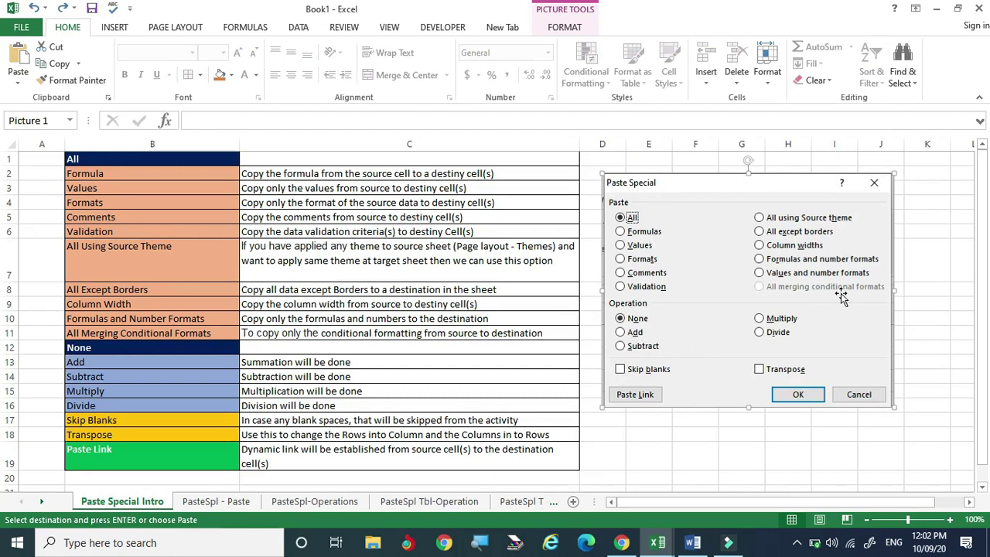
left_click(236, 502)
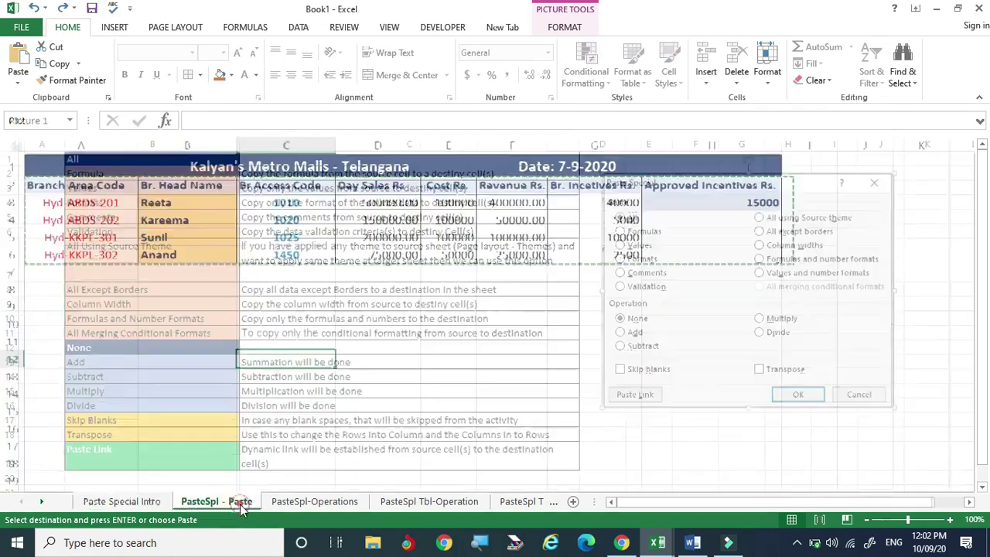
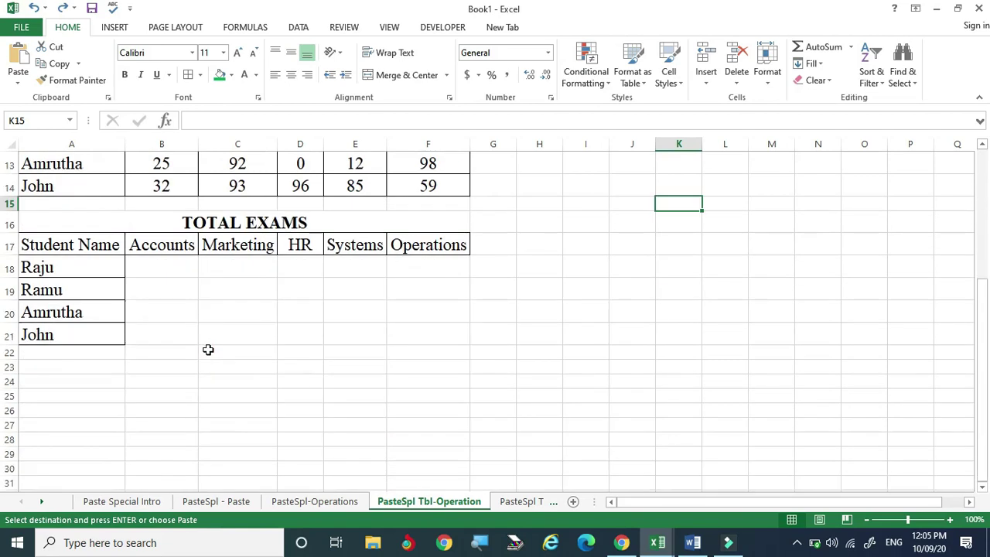
- Copy the INTERNAL EXAMS marks in B3:F6
scroll(209, 318, "up", 4)
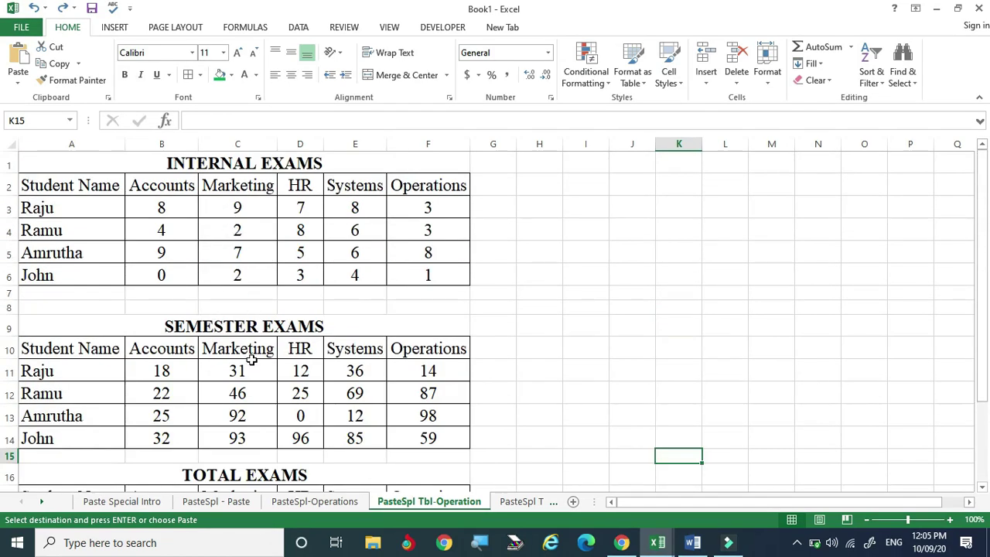
scroll(253, 359, "down", 1)
scroll(172, 372, "up", 1)
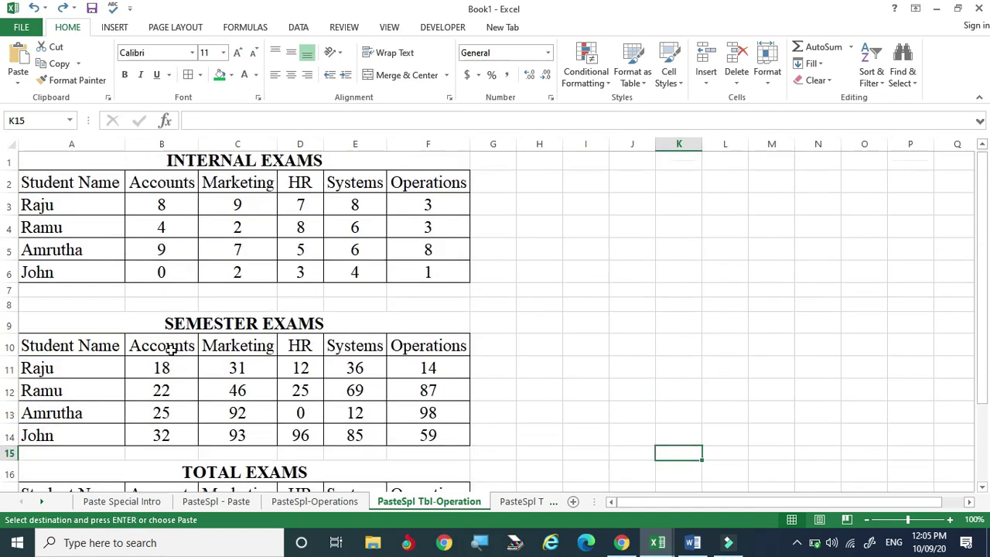
scroll(208, 392, "down", 4)
scroll(171, 302, "up", 4)
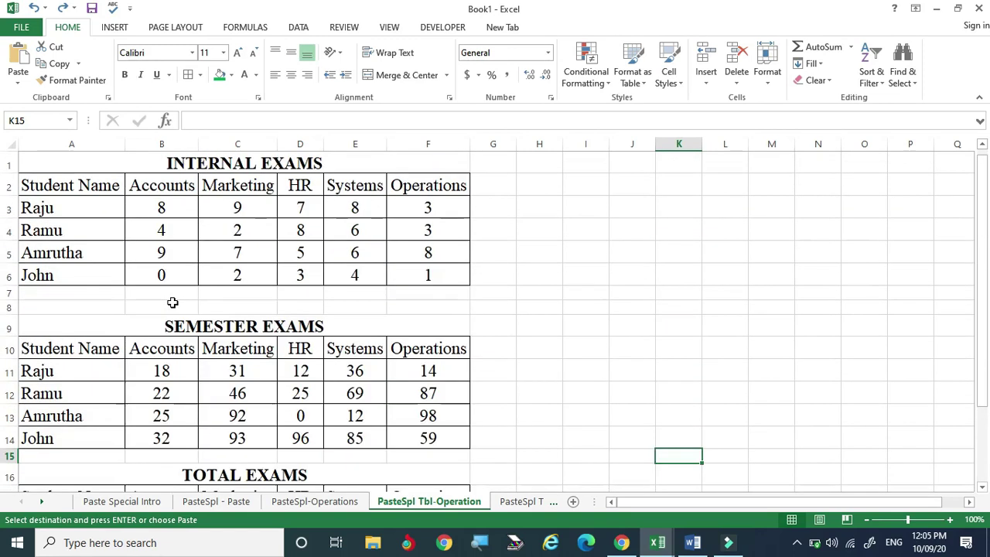
mouse_move(145, 207)
left_mouse_down()
mouse_move(374, 230)
mouse_move(420, 256)
mouse_move(424, 272)
left_mouse_up()
key("ctrl+c")
- Paste Special them into B18 as Values with Skip blanks, filling B18:F21
scroll(340, 286, "down", 2)
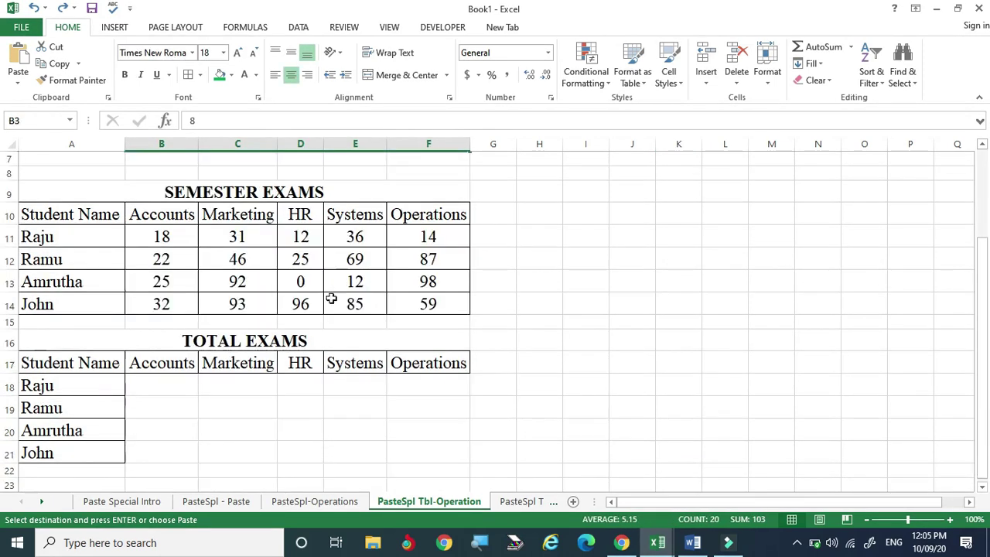
left_click(153, 385)
right_click(153, 384)
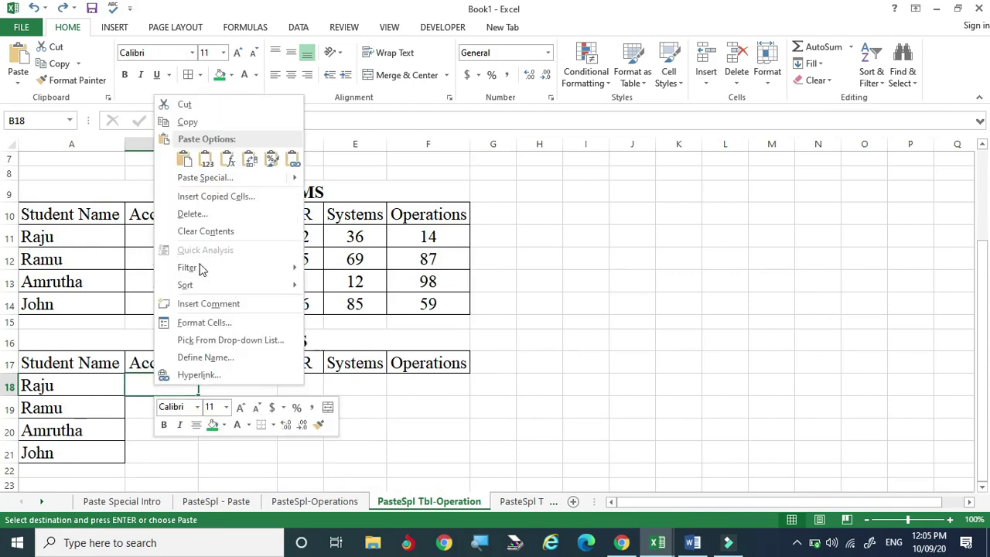
left_click(221, 179)
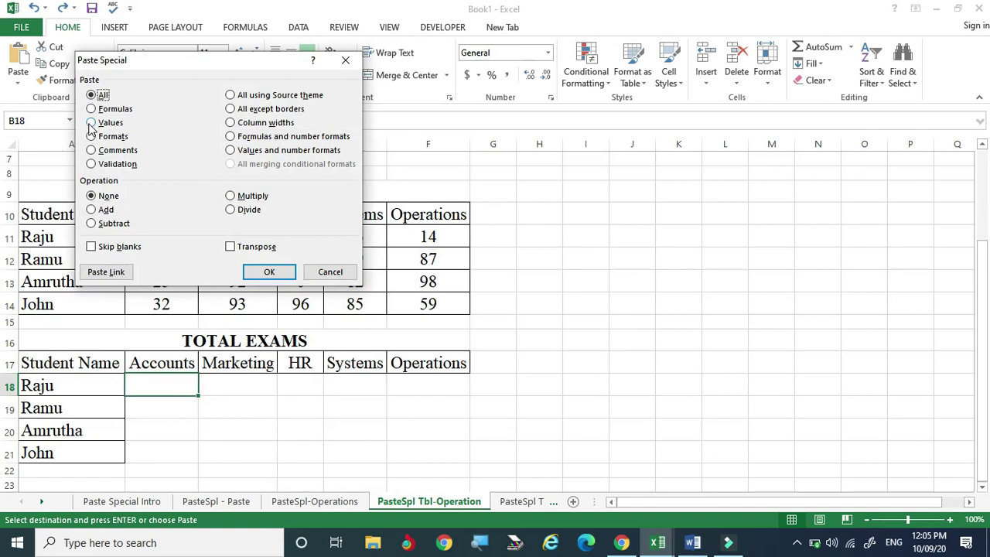
left_click(92, 123)
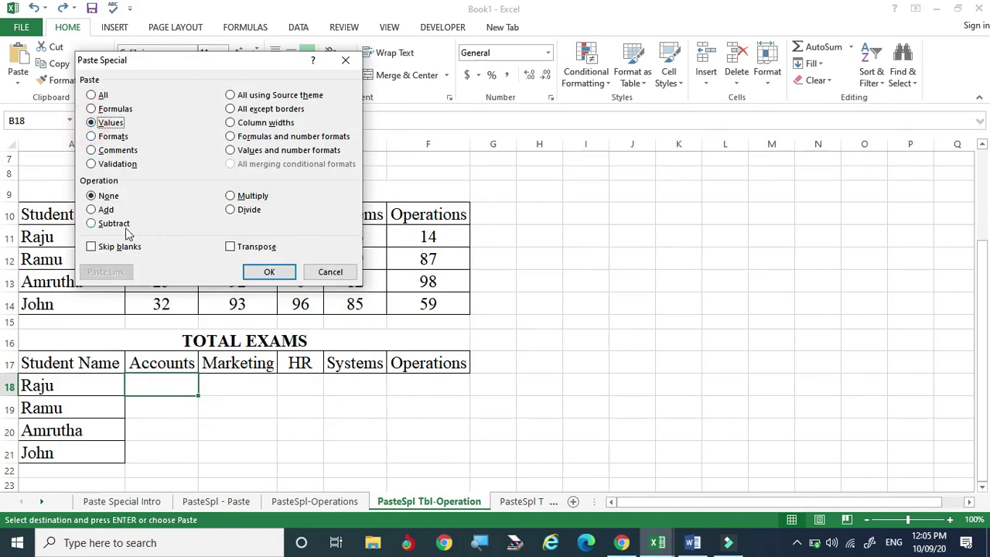
left_click(91, 247)
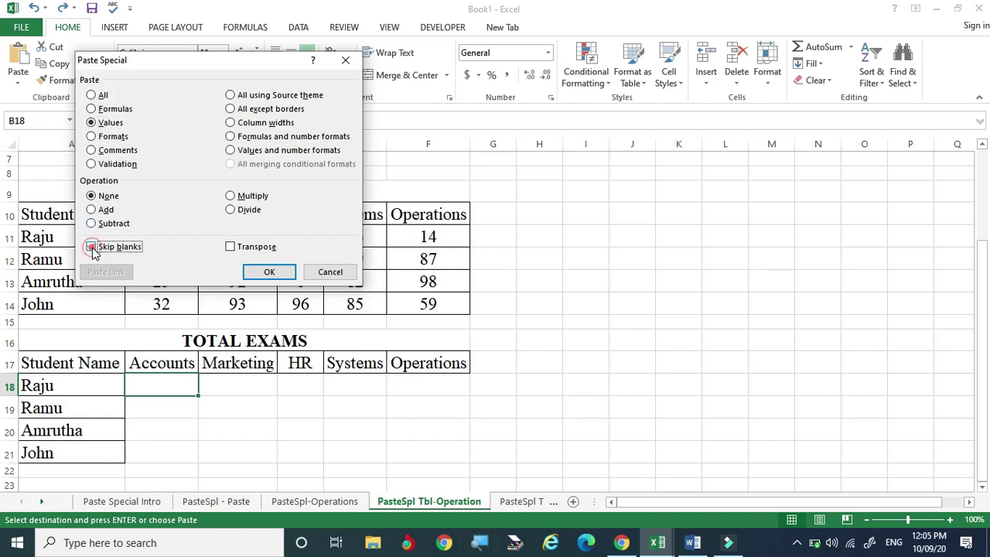
left_click(269, 272)
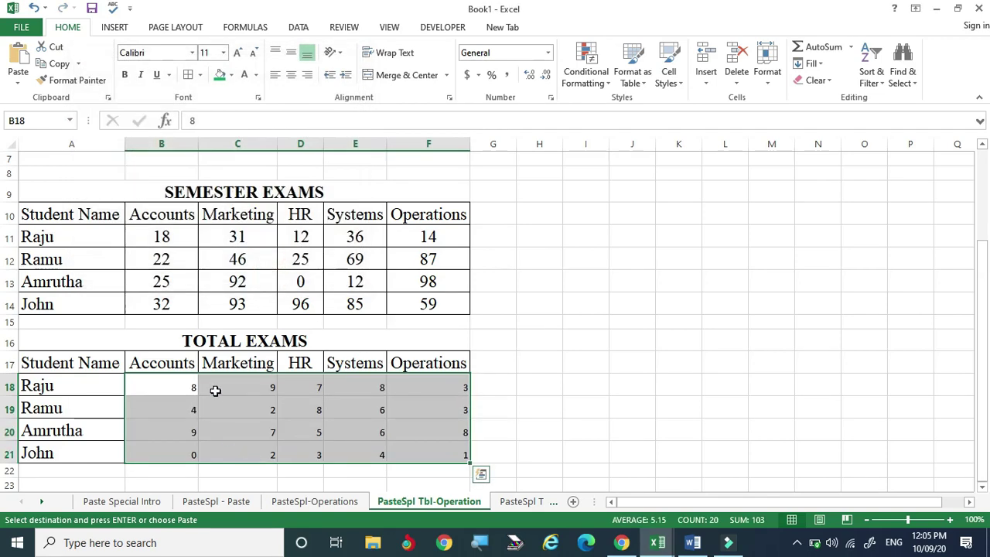
- Select the SEMESTER EXAMS marks in B11:F14 to copy
scroll(524, 343, "up", 2)
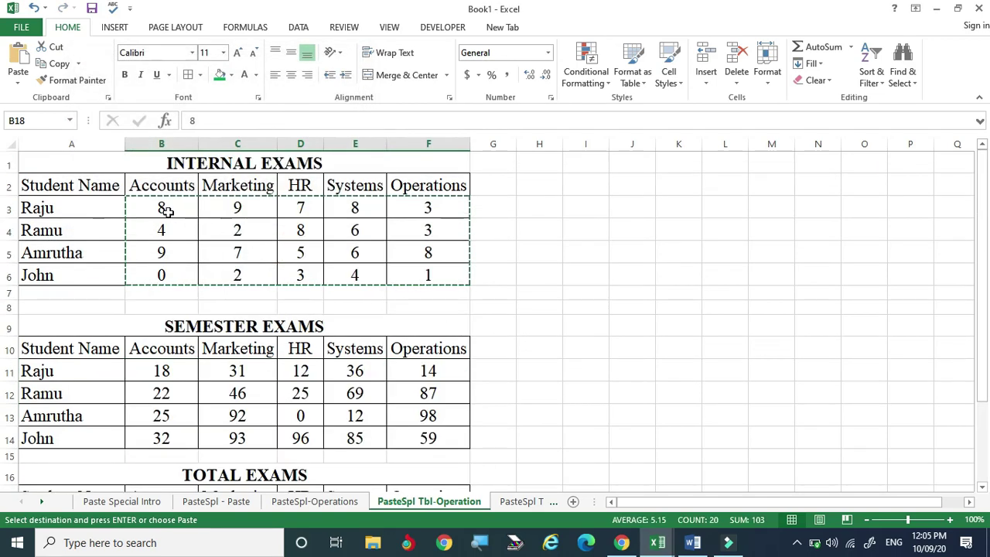
scroll(340, 361, "down", 3)
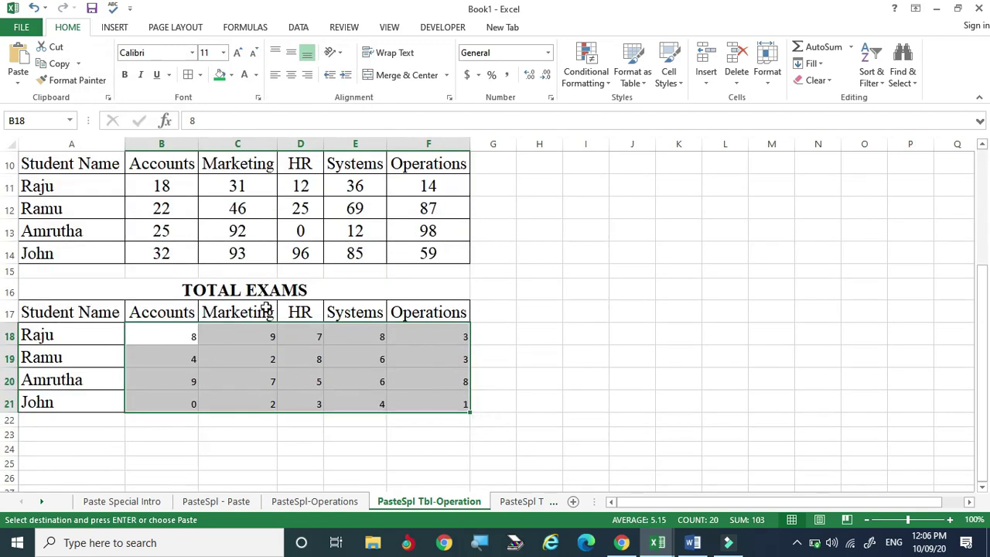
scroll(267, 309, "up", 1)
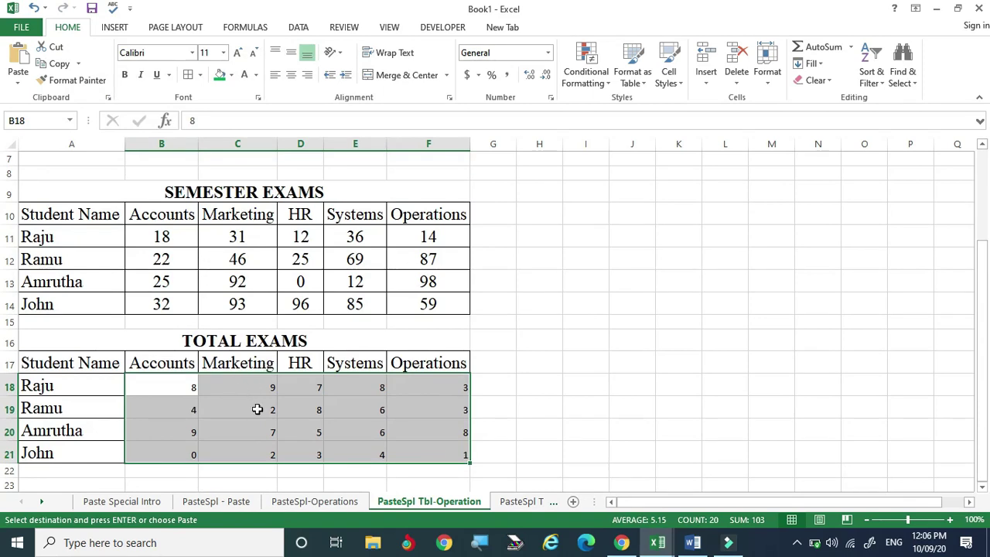
left_click_drag(153, 236, 426, 299)
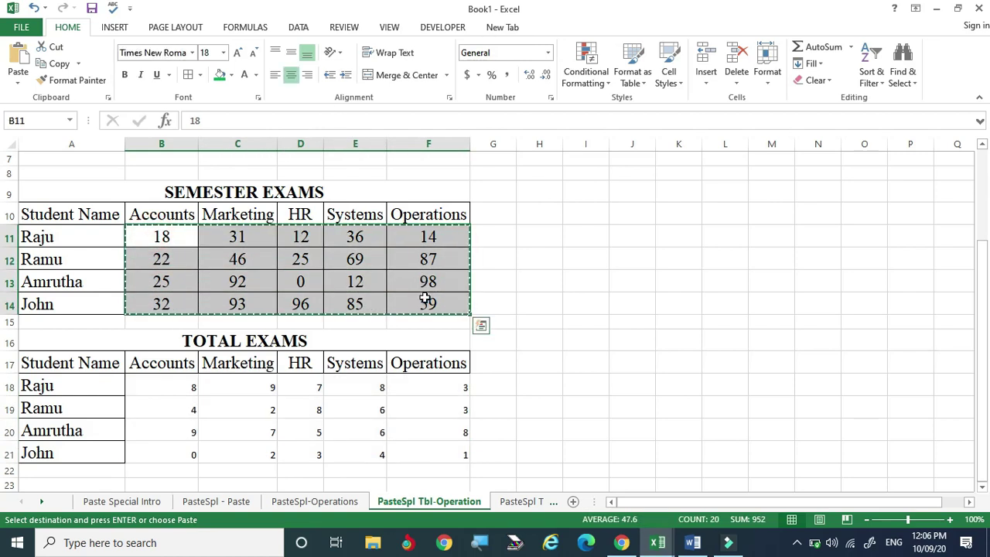
- Paste Special them at B18 with Values, Operation Add and Skip blanks
left_click(158, 384)
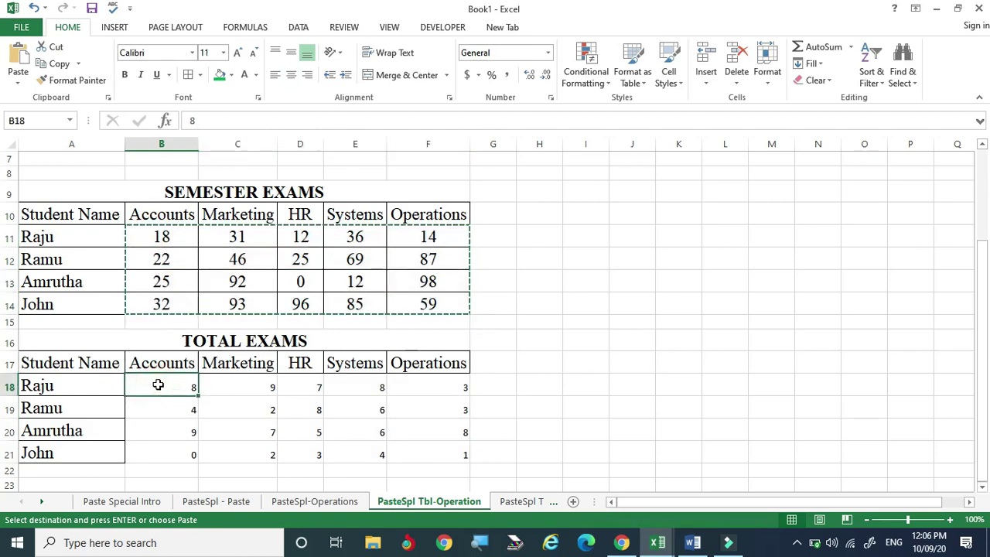
right_click(158, 385)
left_click(217, 178)
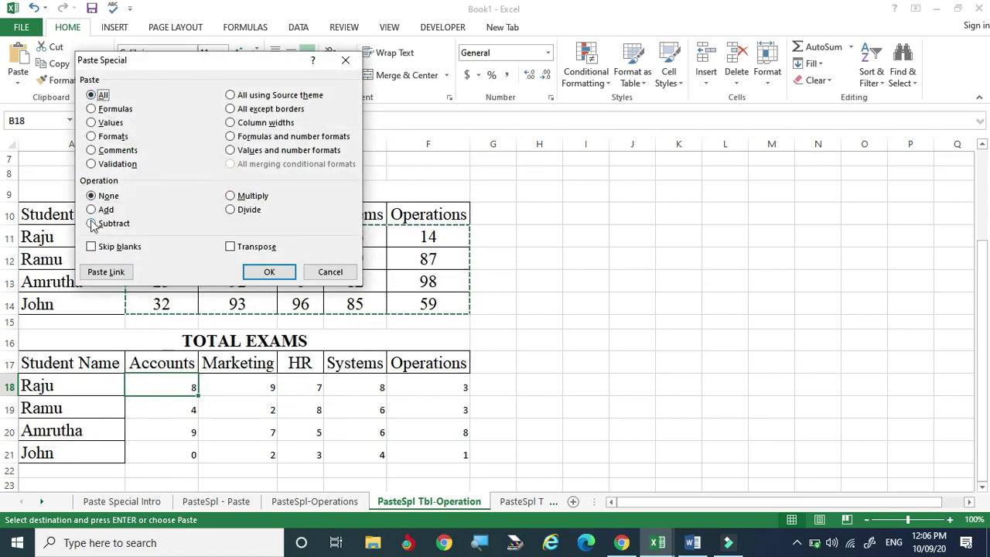
left_click(92, 124)
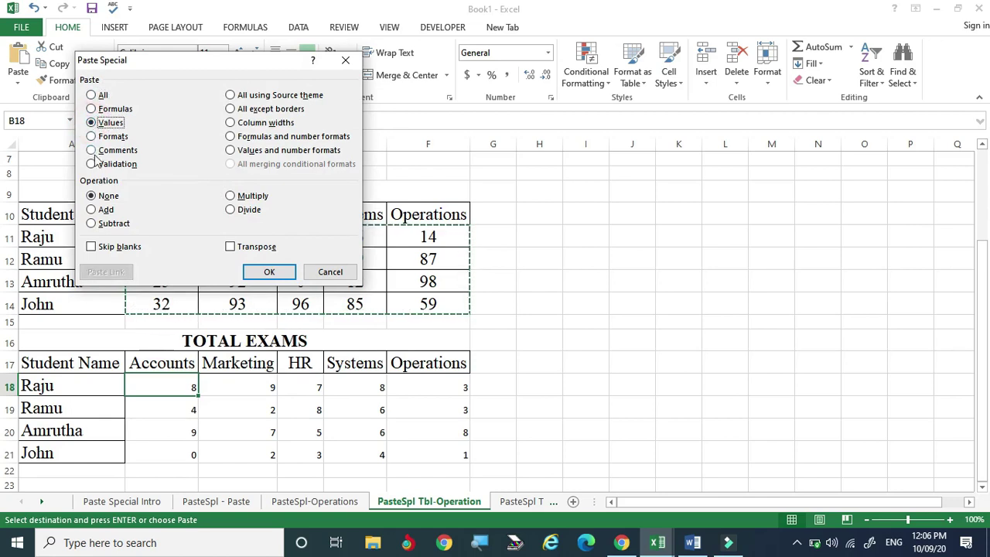
left_click(92, 210)
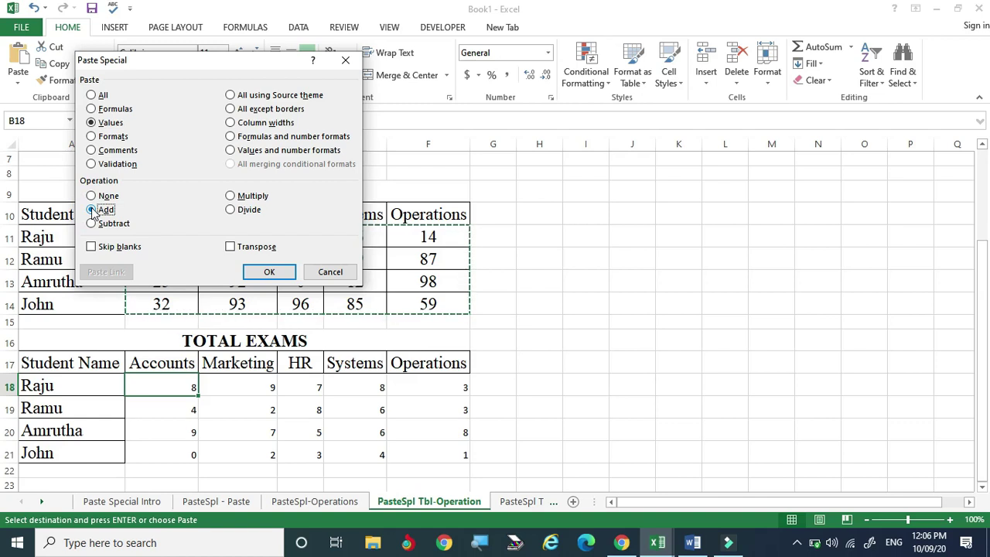
left_click(91, 248)
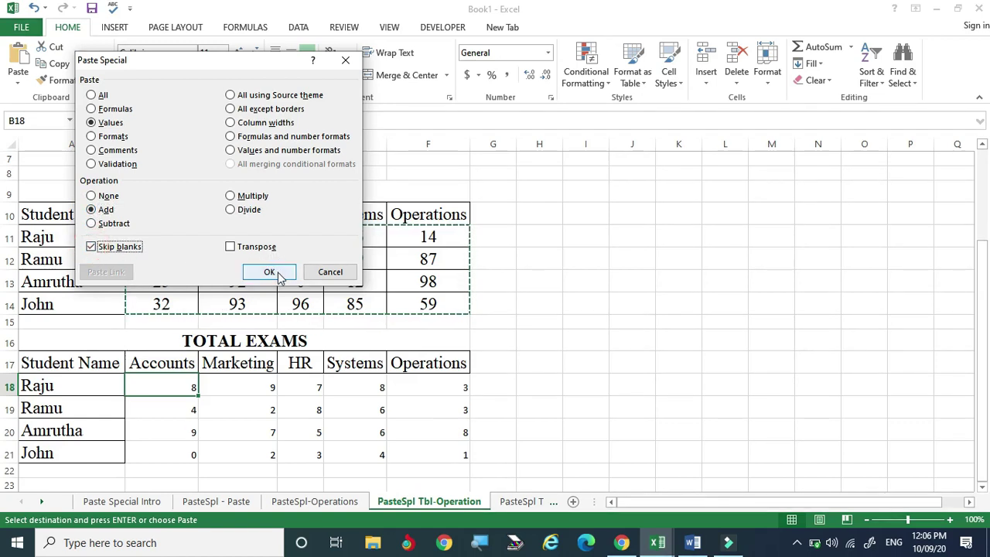
left_click(269, 273)
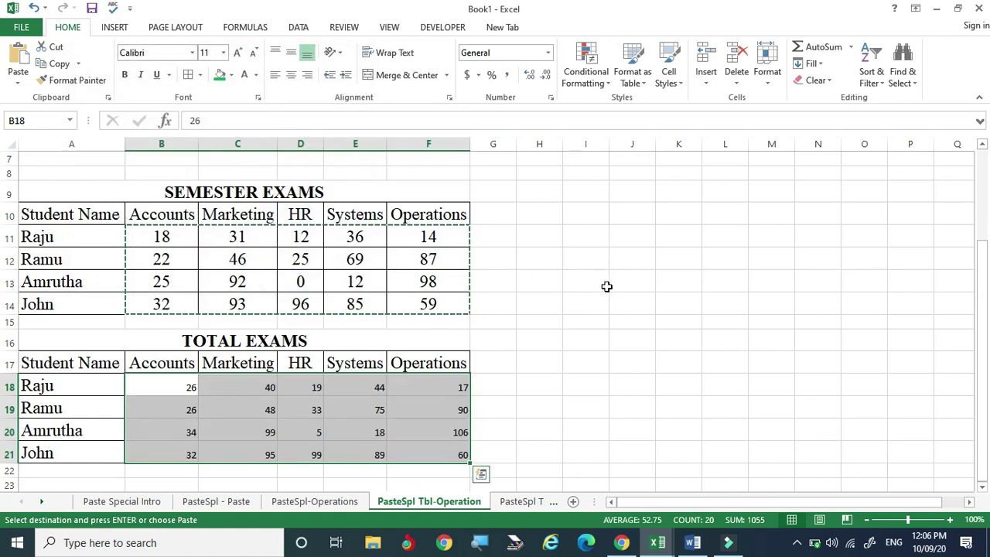
- Spot-check the Operations and Accounts marks in F6, F14, F21, B21, B14 and John's total
scroll(601, 294, "up", 1)
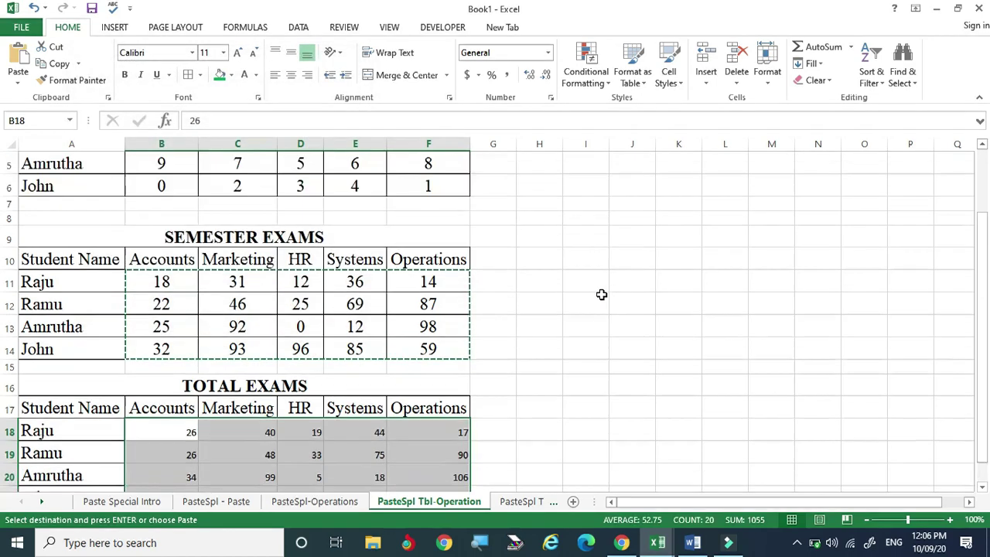
scroll(601, 294, "up", 4)
left_click(430, 276)
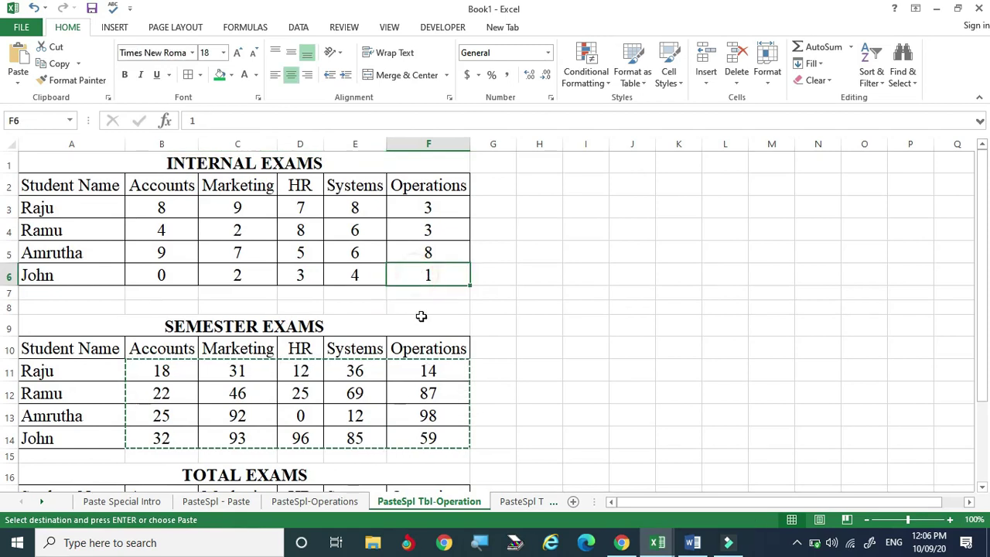
left_click(420, 438)
scroll(381, 331, "down", 4)
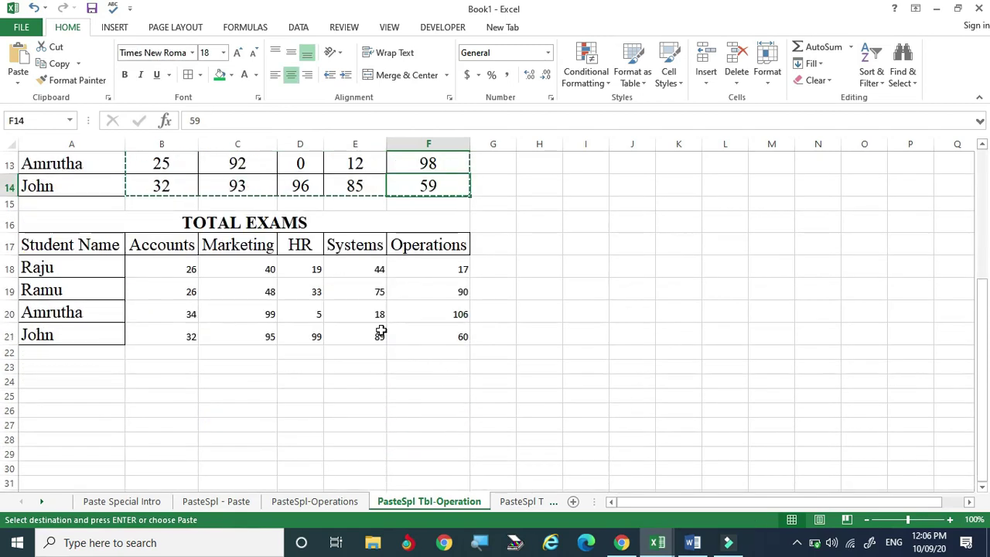
left_click(420, 328)
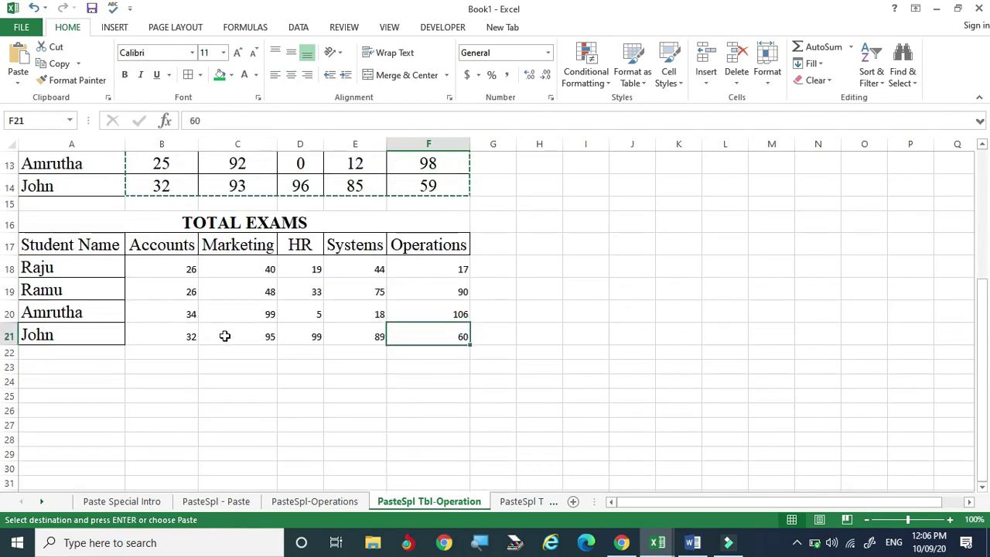
left_click(175, 336)
left_click(164, 185)
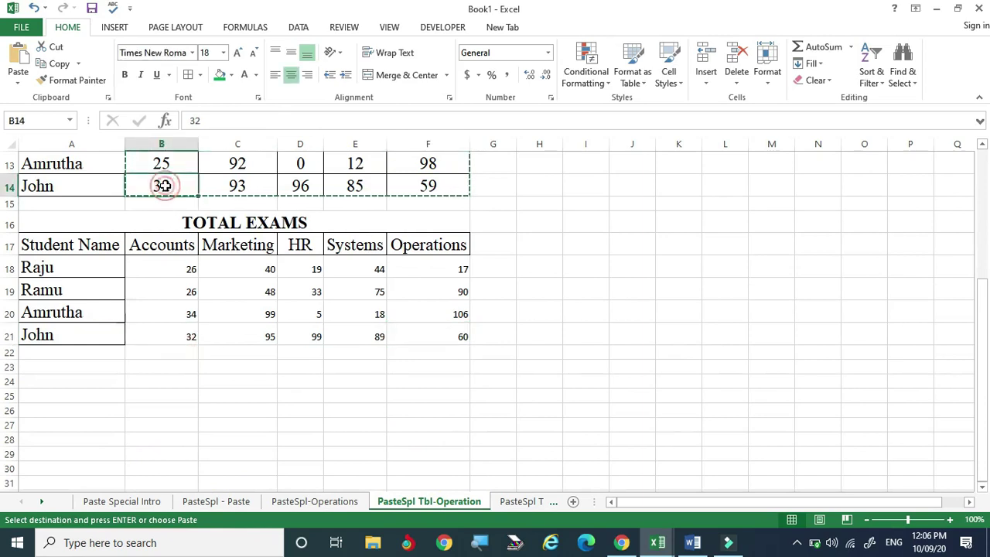
scroll(164, 186, "up", 3)
left_click(161, 209)
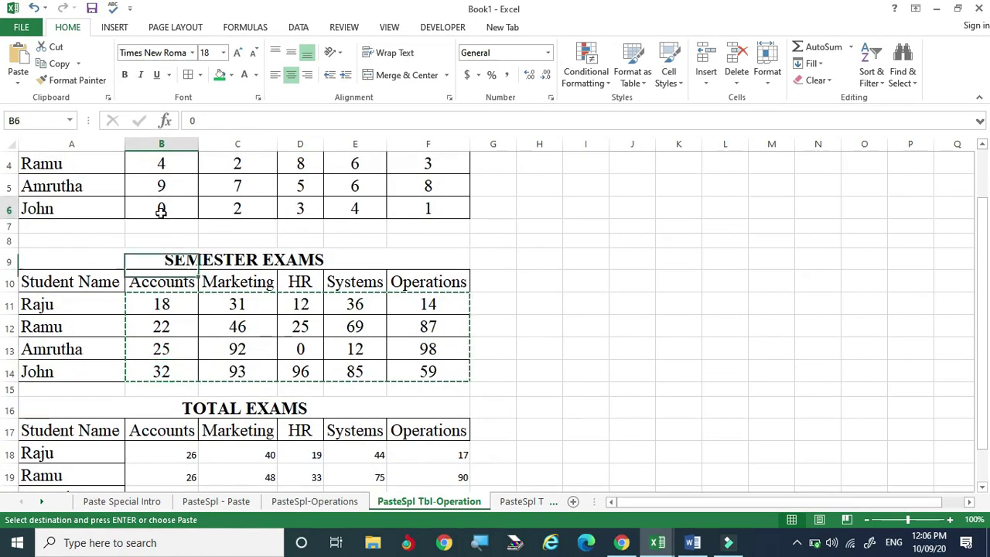
scroll(162, 232, "down", 2)
left_click(168, 404)
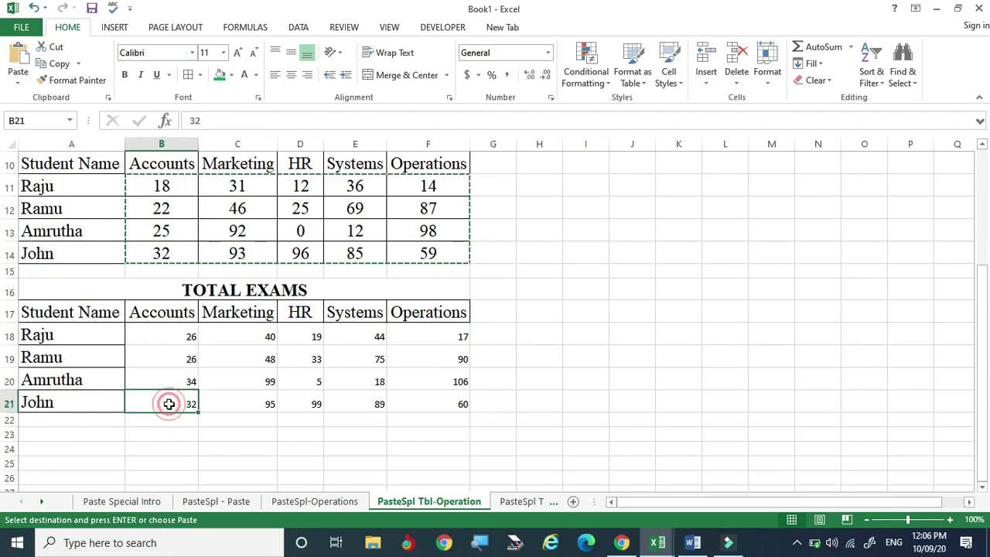
- Highlight the INTERNAL, SEMESTER and TOTAL EXAMS tables, then move to the PasteSpl Tbl-Merge sheet
scroll(237, 329, "down", 2)
left_click_drag(26, 155, 299, 234)
left_click_drag(56, 286, 308, 349)
left_click_drag(44, 391, 313, 454)
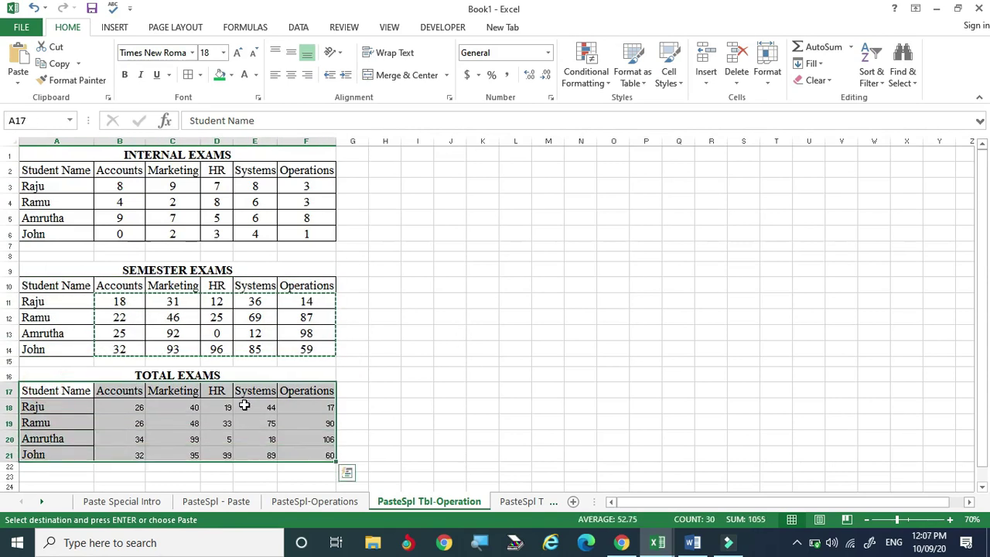
left_click(526, 499)
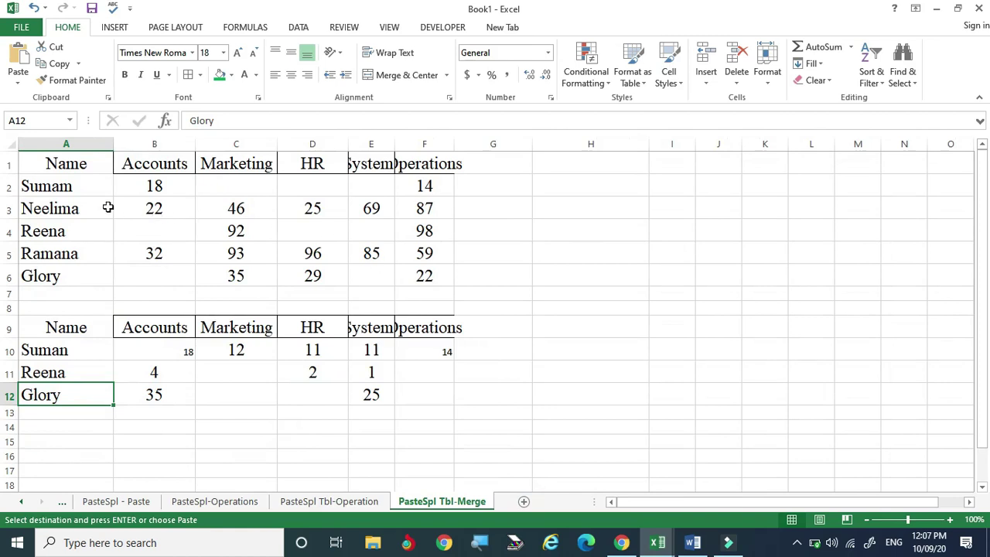
- Highlight both student tables and the Neelima, Ramana and Sumam rows, then cancel the copy
left_click_drag(38, 161, 415, 288)
left_click_drag(47, 328, 431, 404)
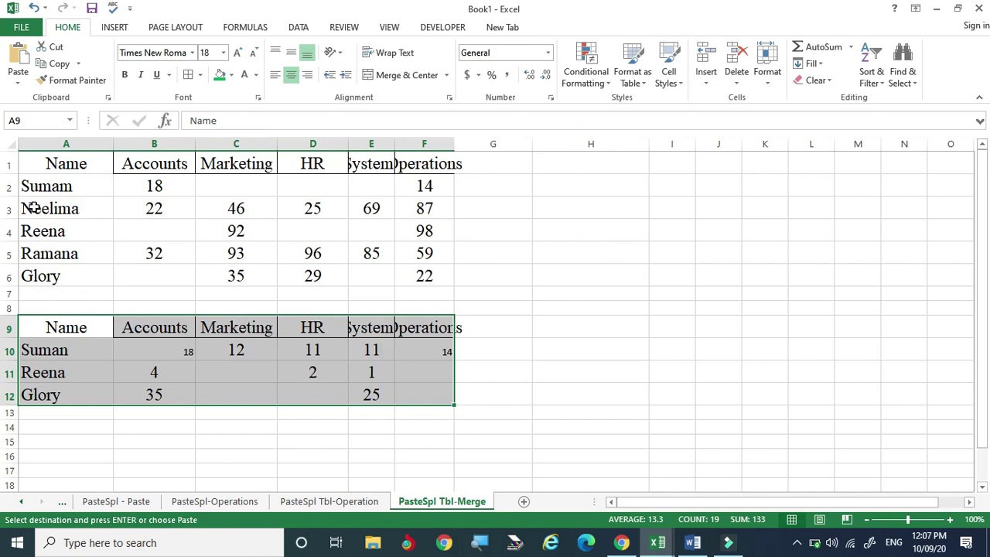
left_click_drag(38, 208, 424, 209)
left_click_drag(51, 246, 425, 259)
left_click_drag(47, 185, 418, 188)
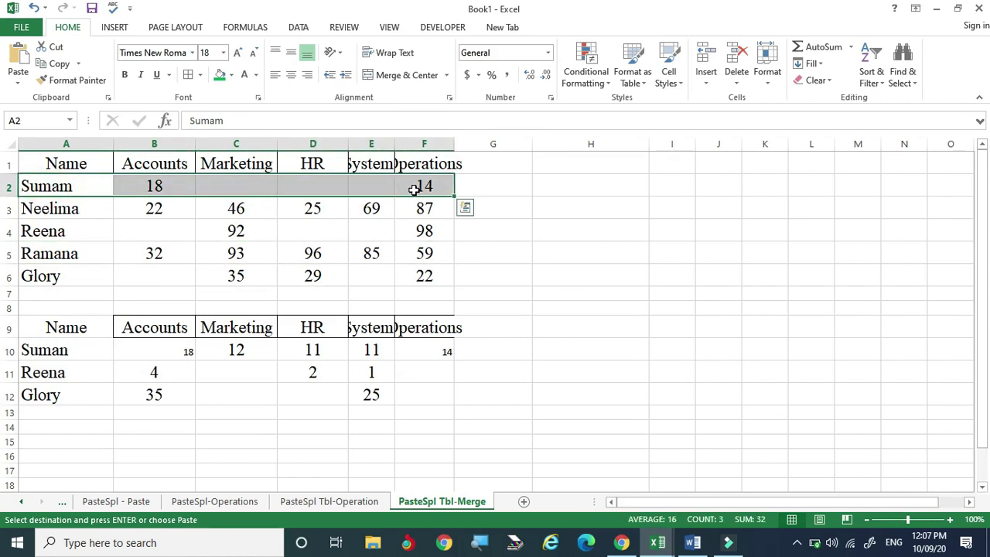
key("ctrl+c")
key("Escape")
- Clear Suman's Accounts 18 and Operations 14 in the lower table
left_click_drag(236, 351, 312, 351)
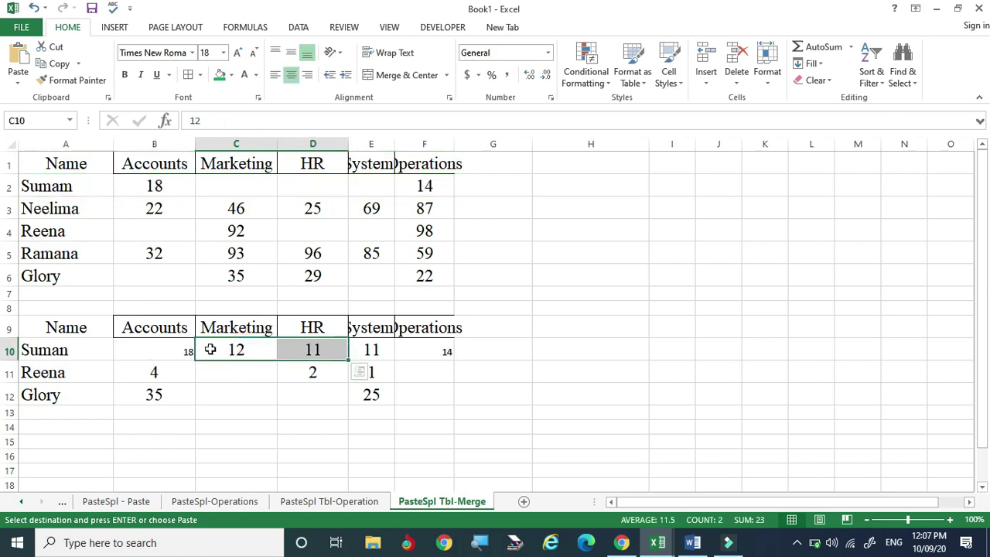
left_click(177, 350)
key("BackSpace")
left_click(403, 347)
key("Delete")
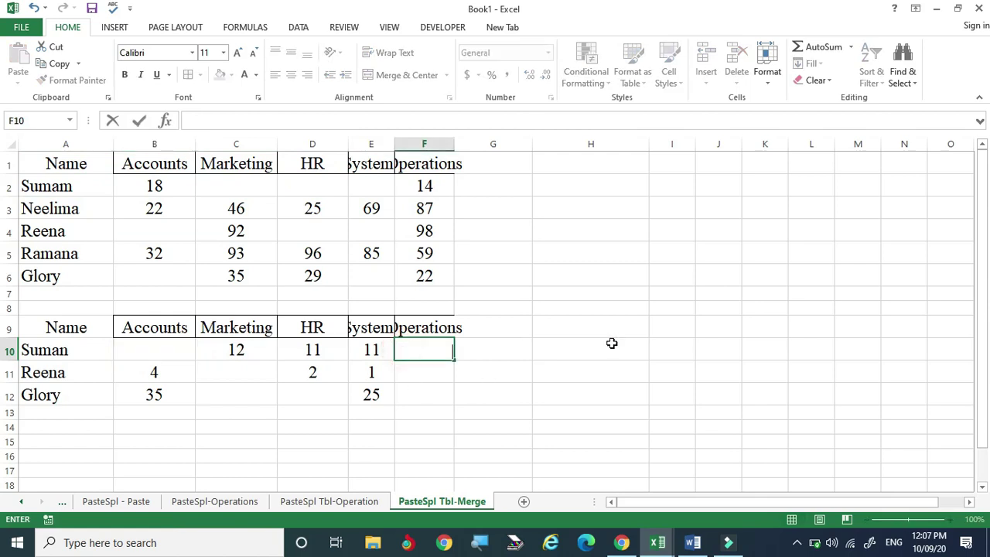
left_click(612, 345)
- Copy Sumam's scores B2:F2 and select Suman's lower-table row B10:F10 as the destination
left_click(236, 348)
left_click_drag(286, 347, 355, 348)
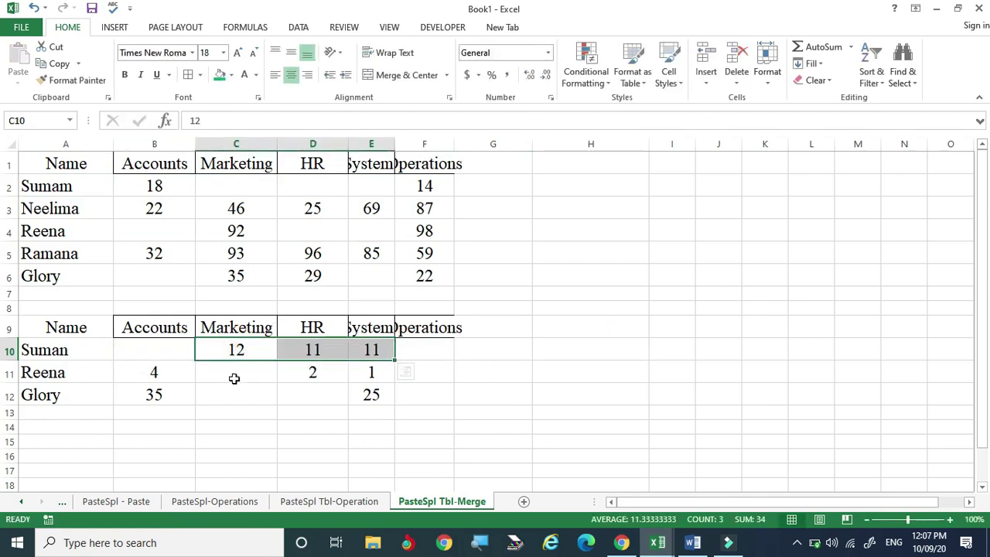
left_click_drag(133, 181, 418, 185)
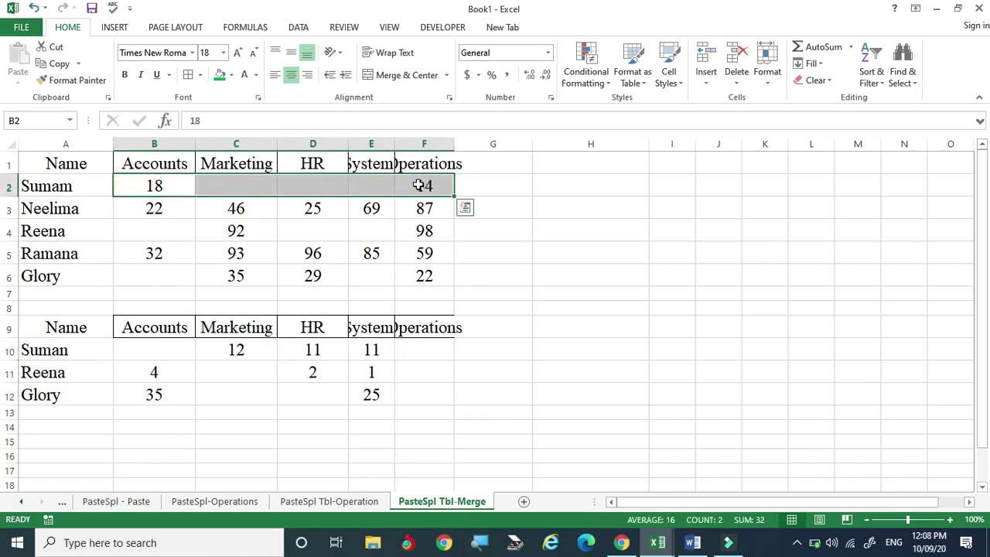
key("ctrl+c")
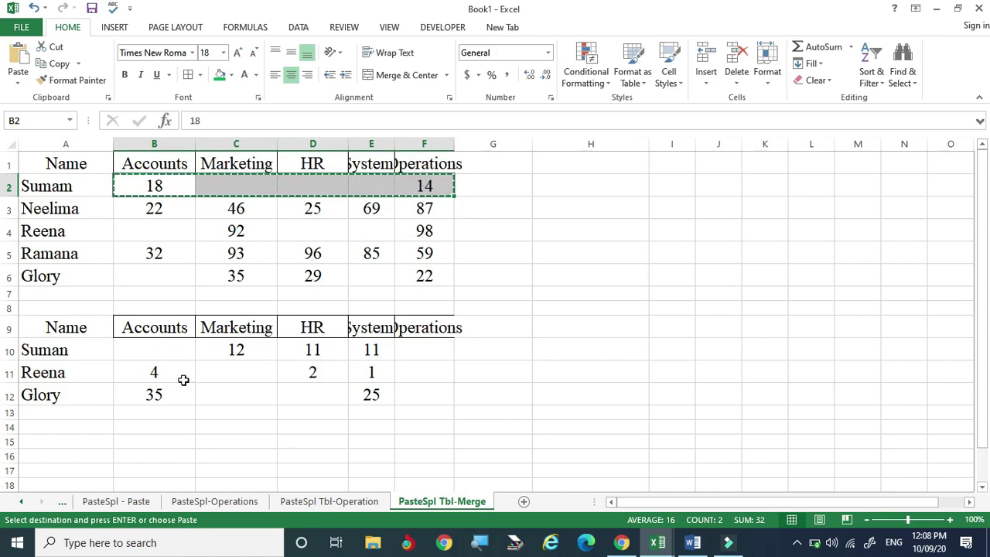
left_click_drag(136, 350, 402, 351)
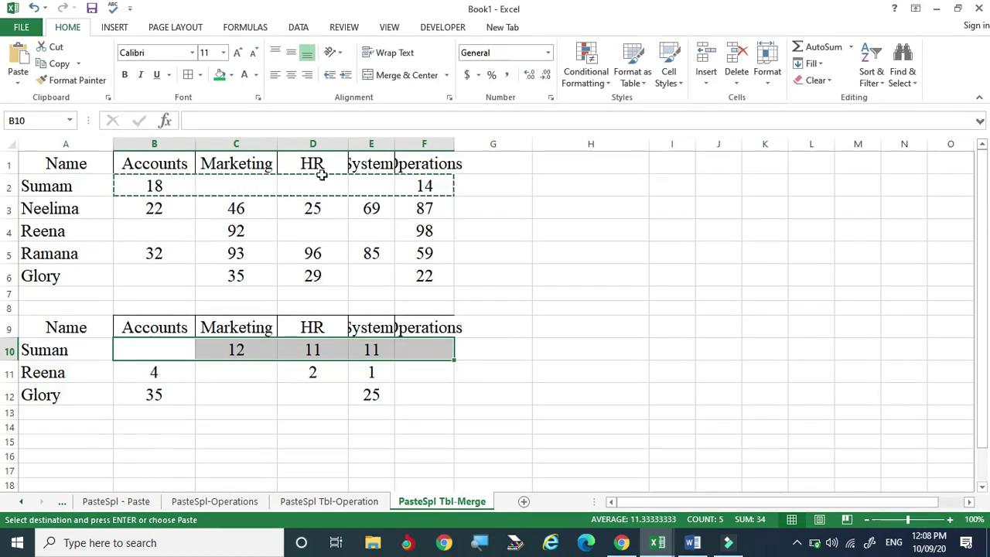
left_click_drag(136, 354, 423, 352)
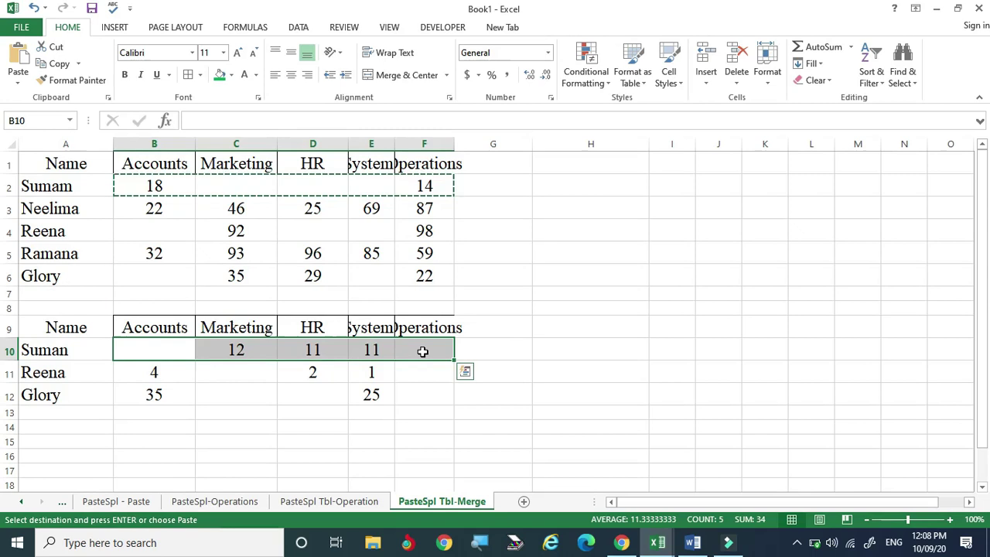
- Paste Special onto Suman's row as Values with Skip blanks, giving 18, 12, 11, 11, 14
right_click(173, 354)
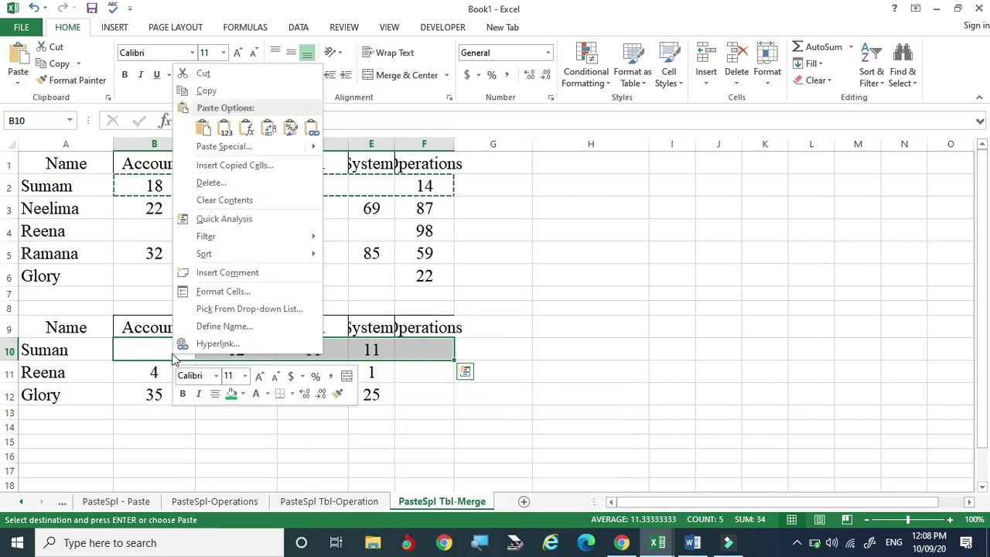
left_click(237, 148)
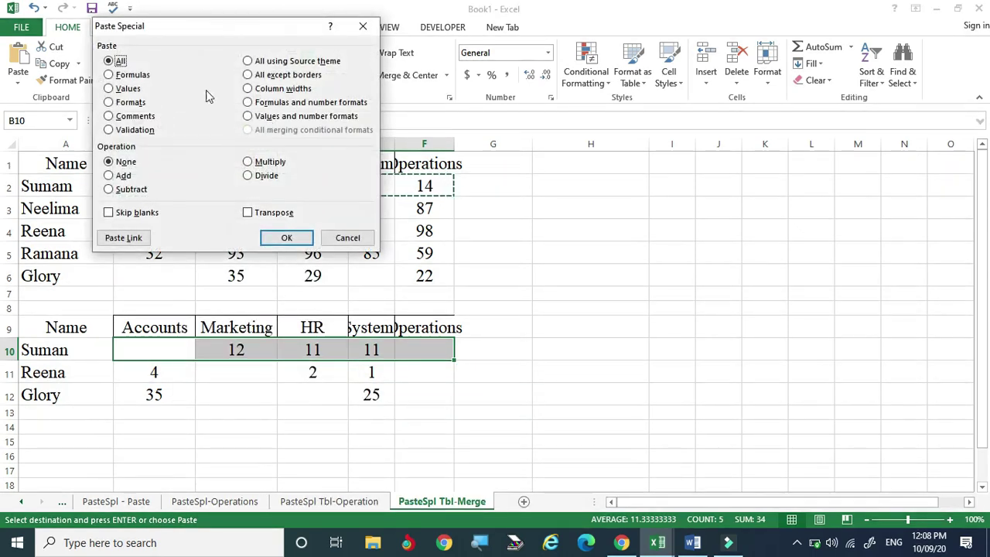
left_click(109, 89)
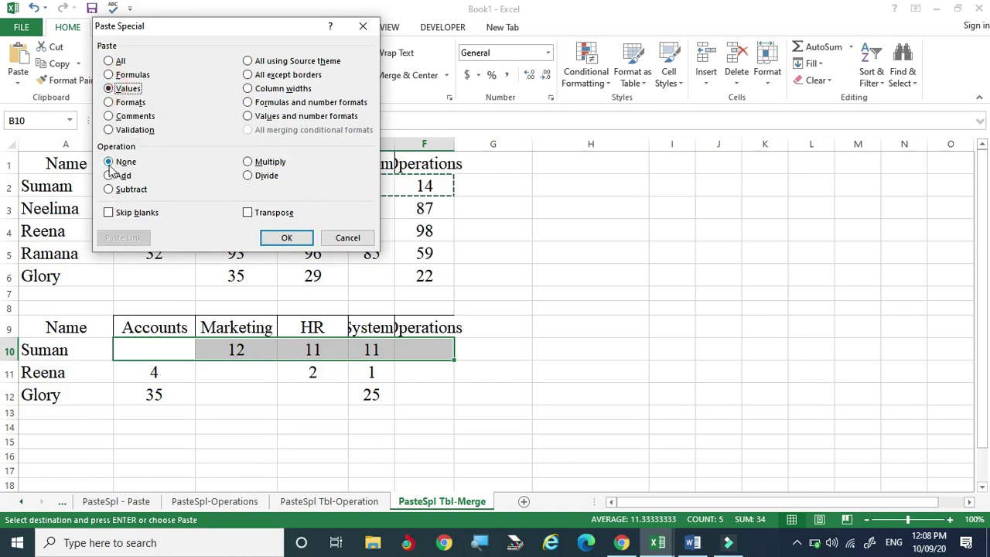
left_click(109, 213)
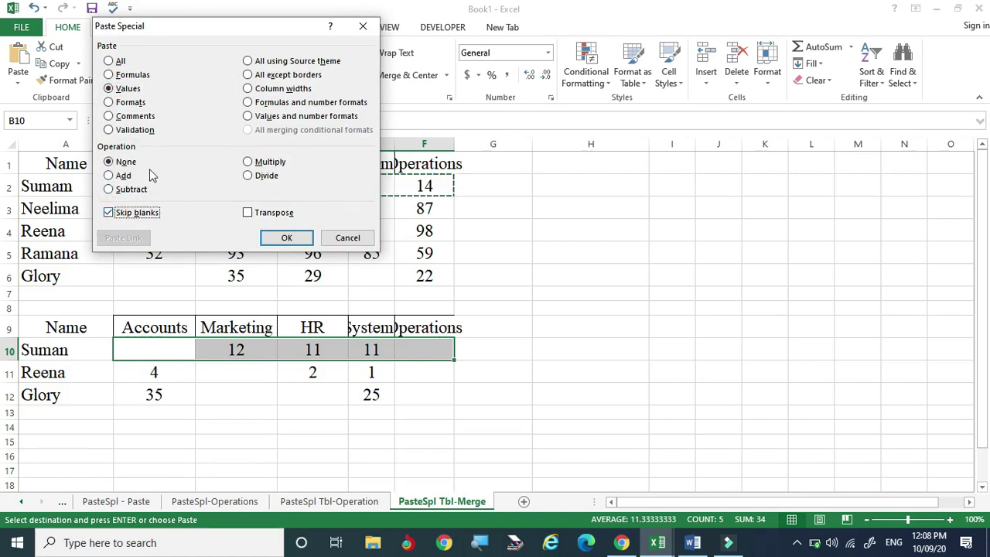
left_click(286, 237)
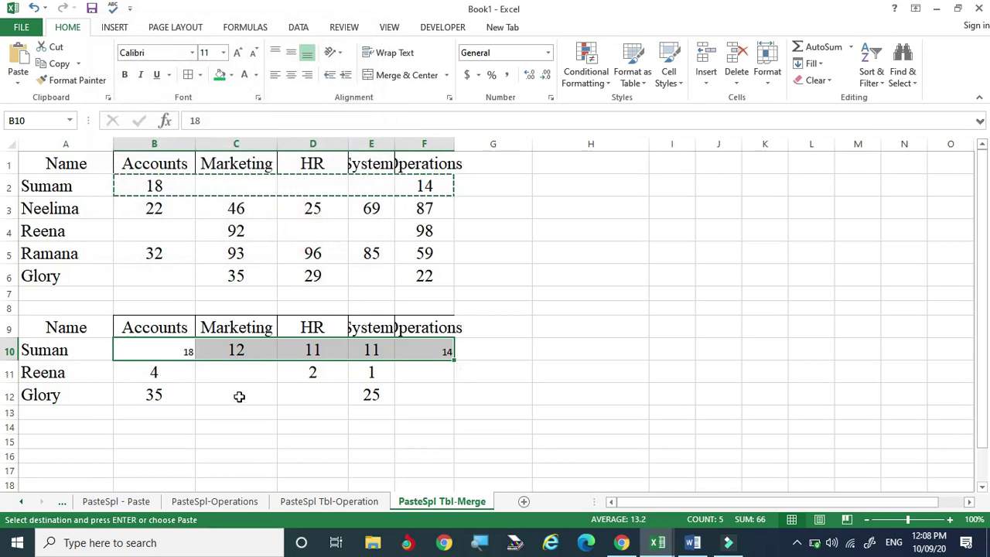
left_click(464, 369)
left_click(670, 327)
- Copy Reena's upper-table scores in B4:F4
left_click_drag(137, 348, 436, 346)
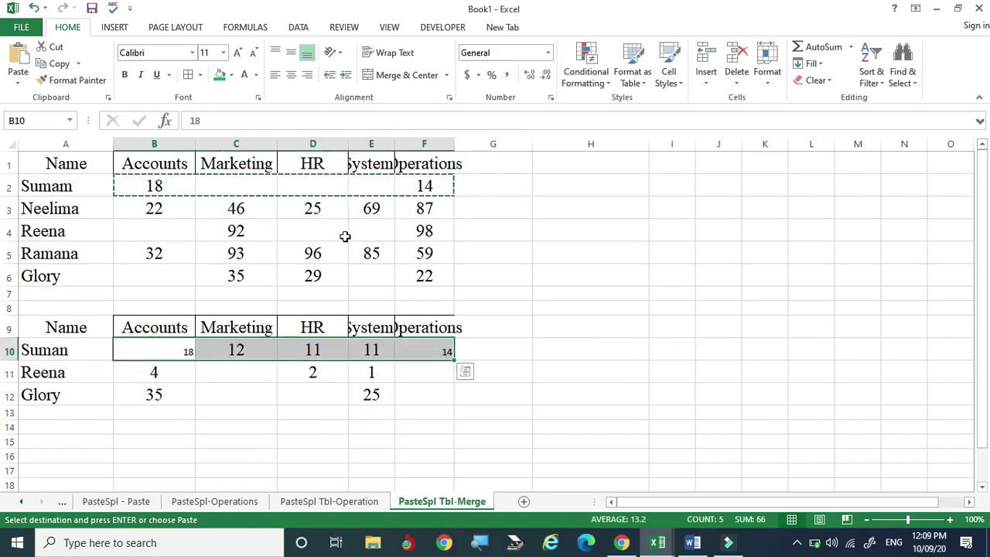
left_click(155, 233)
left_click_drag(156, 233, 420, 231)
key("ctrl+c")
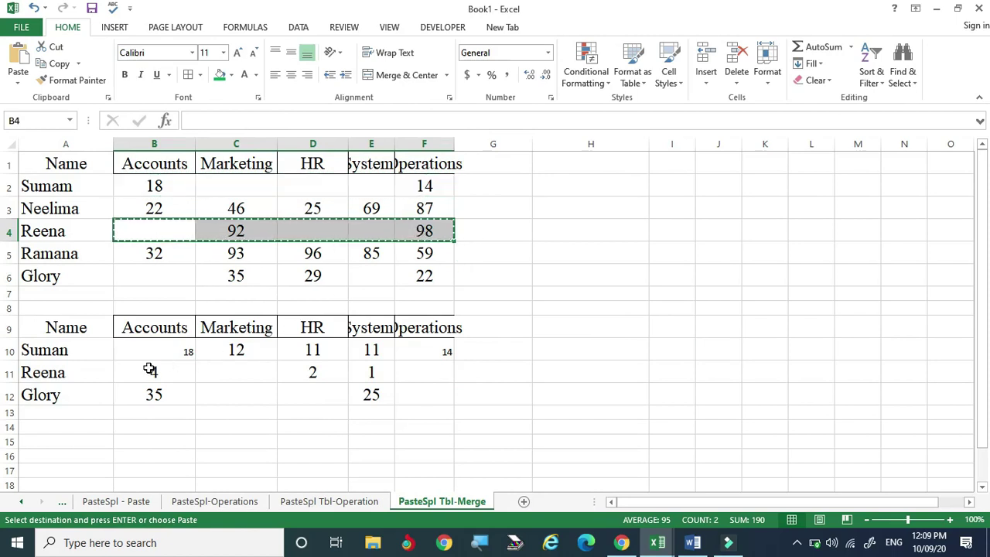
- Paste Special them into B11:F11 as Values with Skip blanks, giving 4, 92, 2, 1, 98
left_click_drag(133, 371, 422, 366)
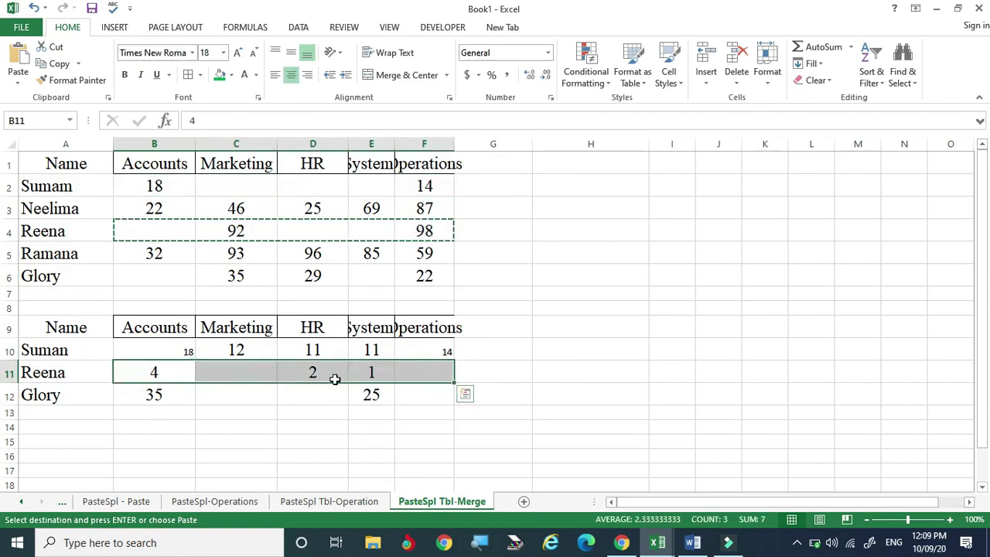
right_click(154, 377)
left_click(189, 170)
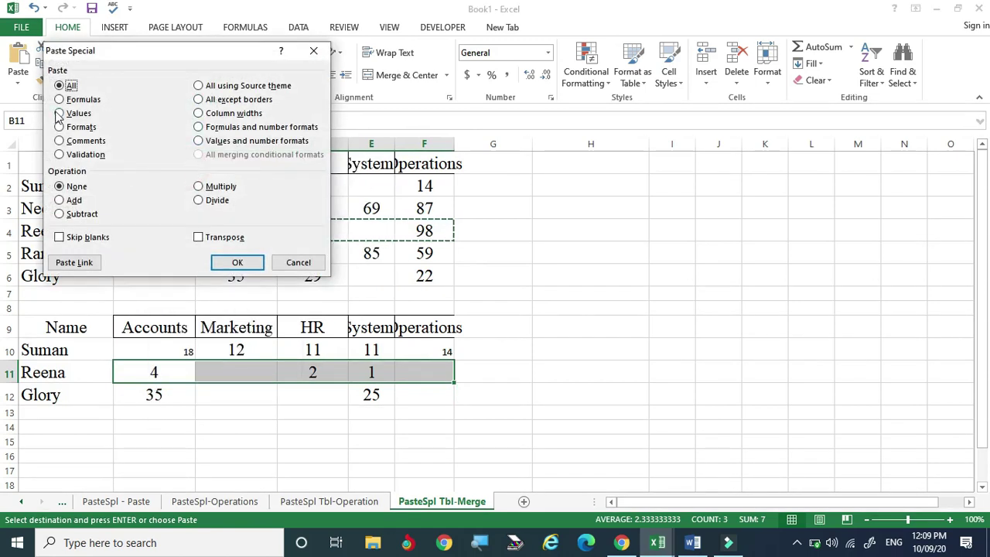
left_click(59, 113)
left_click(58, 238)
left_click(250, 265)
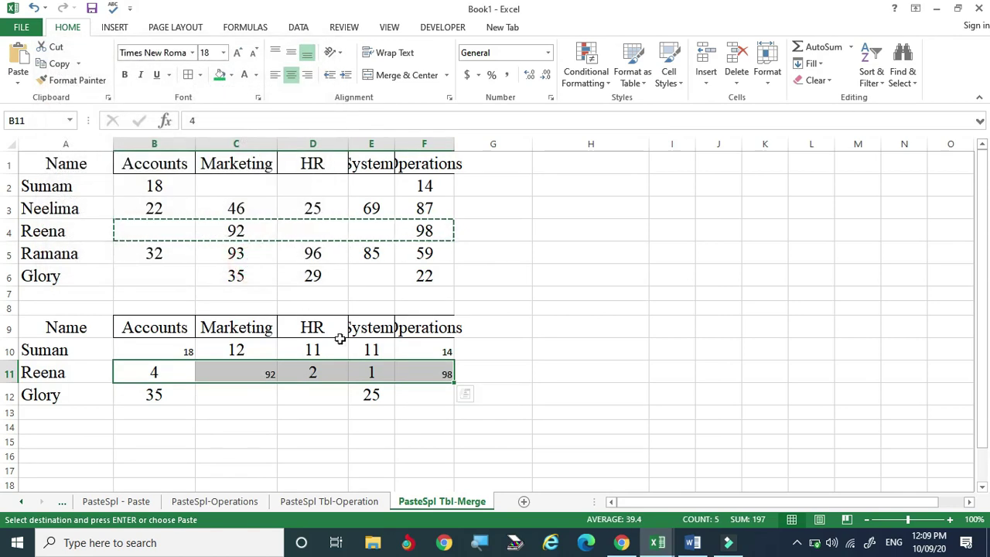
left_click(523, 310)
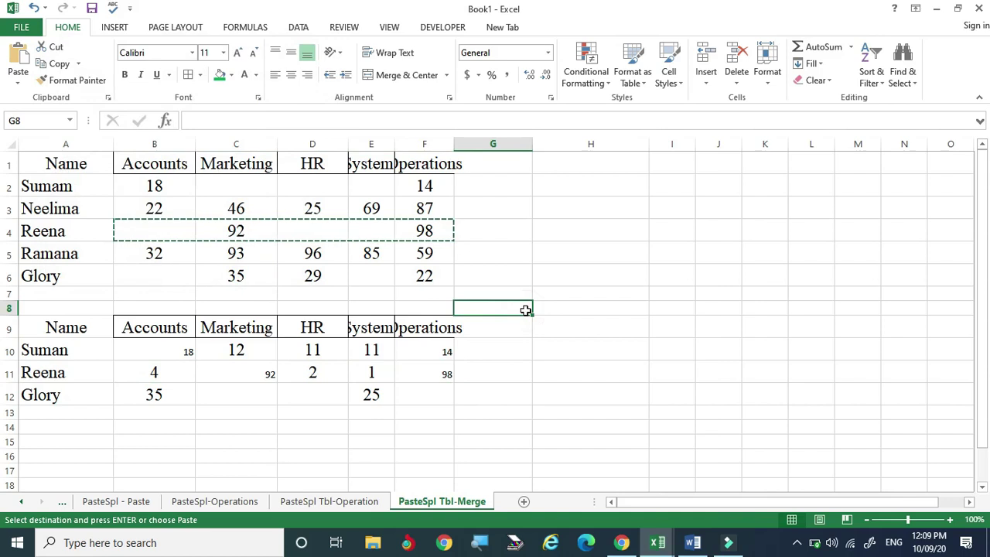
left_click(626, 250)
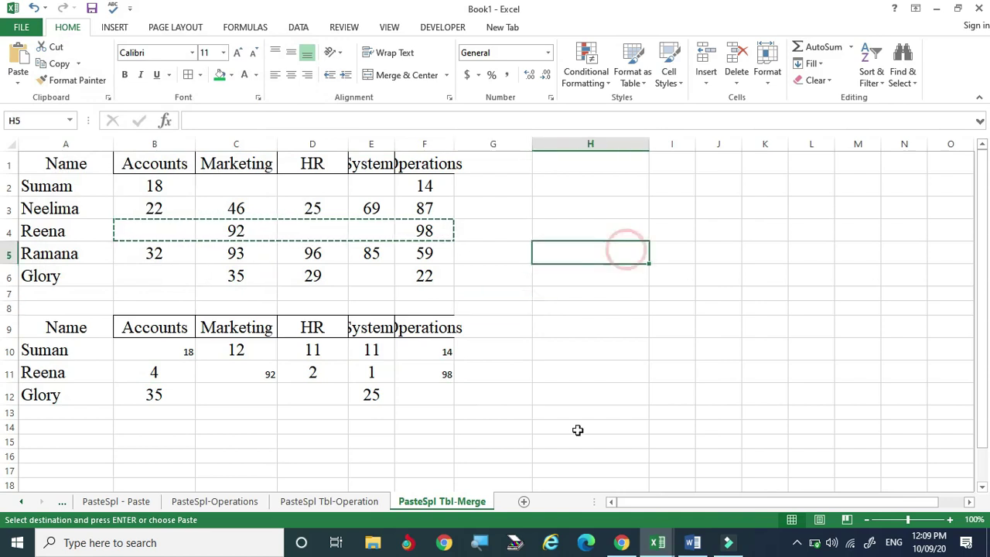